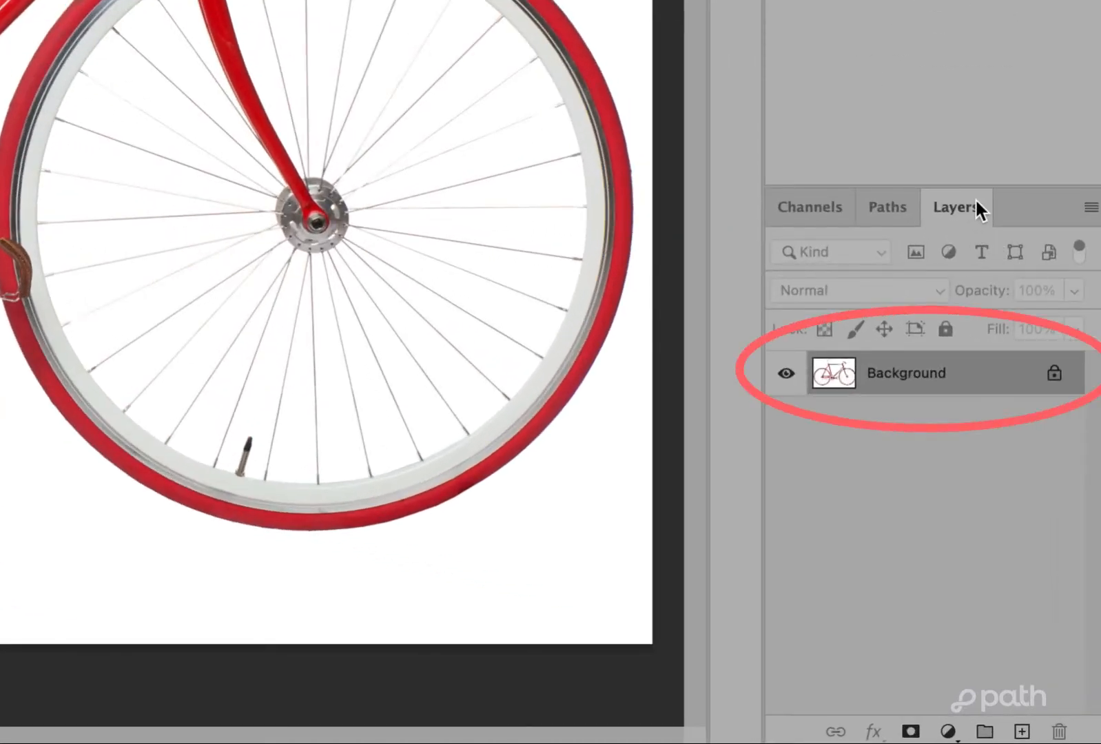
Undock the Layers panel from its group onto the canvas and close it.
click(967, 210)
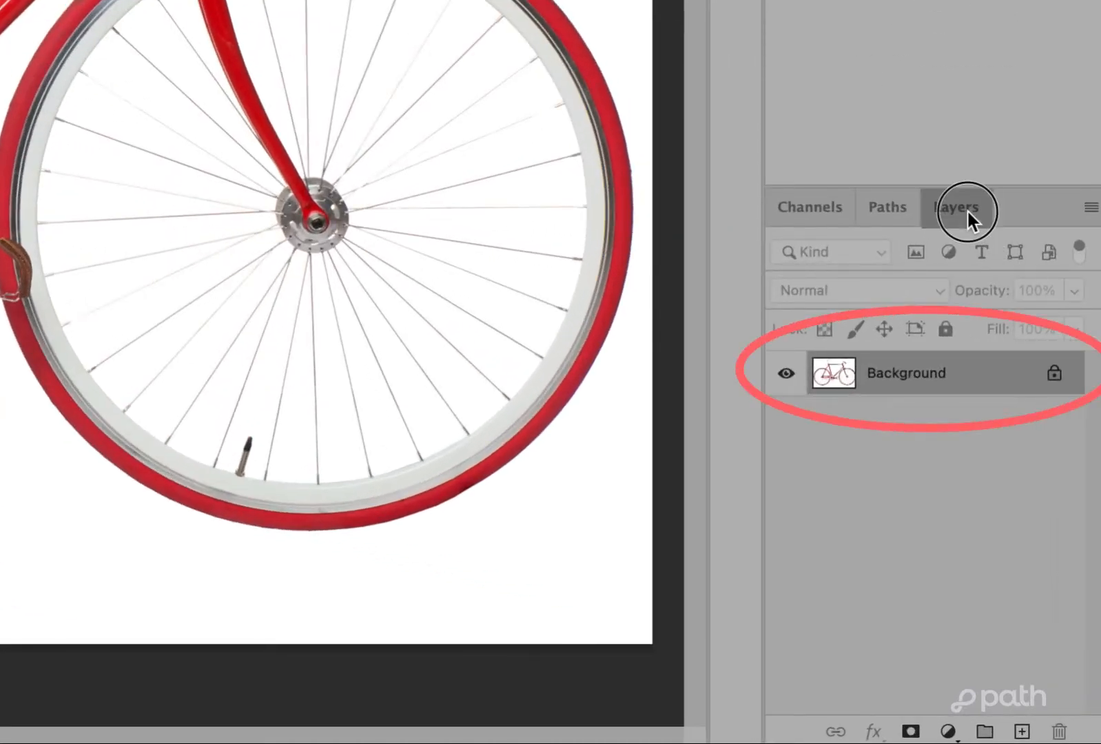
drag(967, 212, 401, 200)
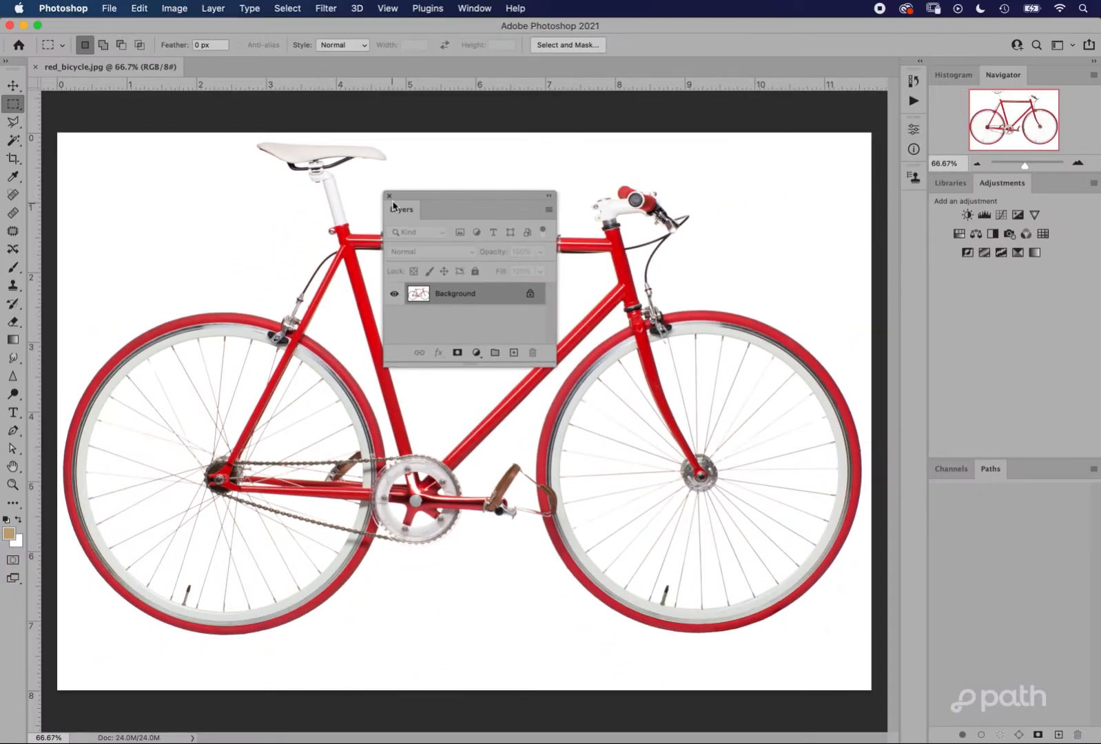
click(389, 196)
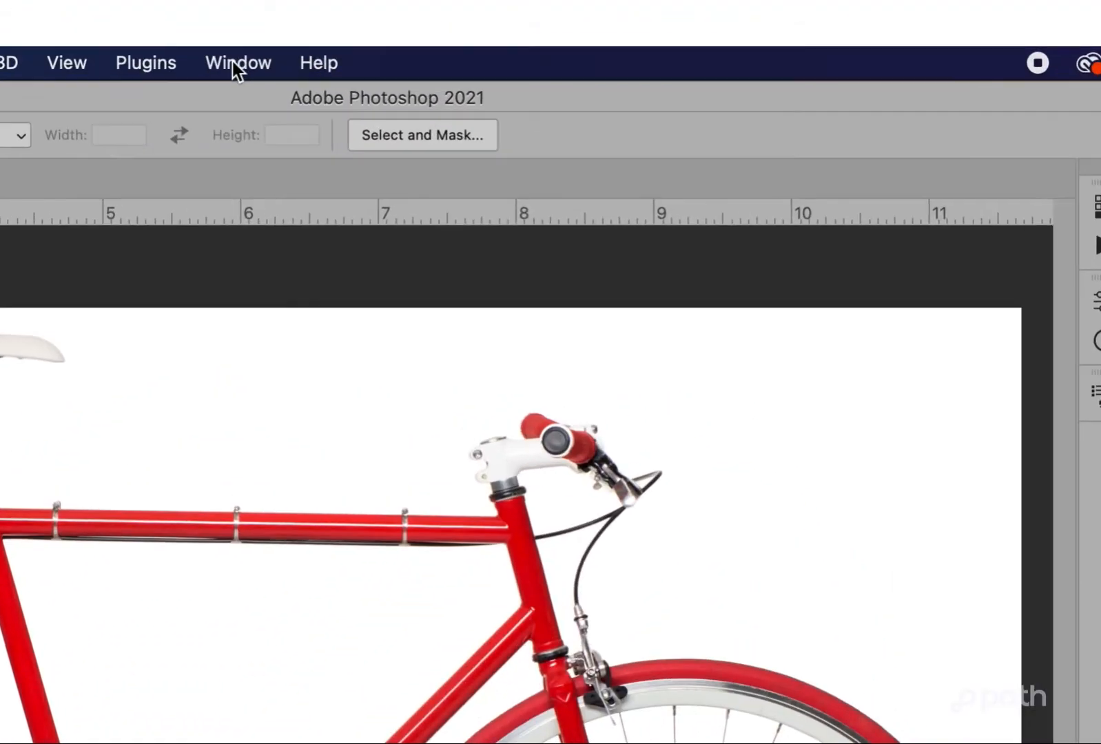
Show the Layers panel again and move the floating panel over the bicycle's front wheel.
click(232, 61)
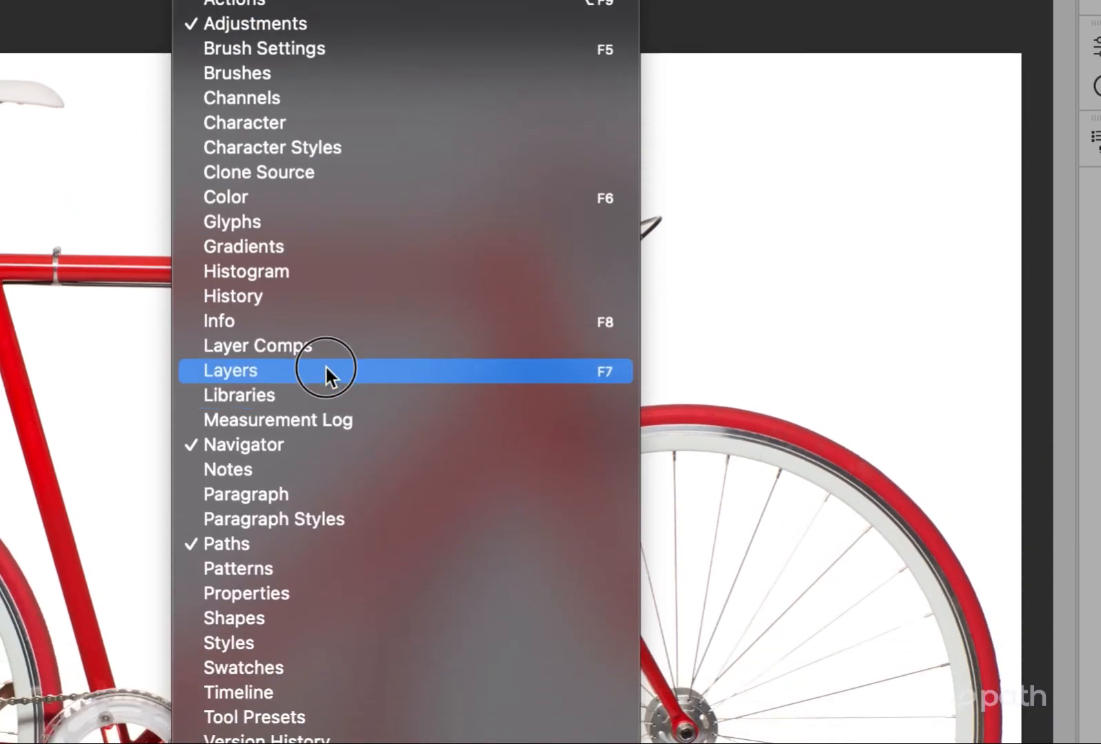
click(325, 372)
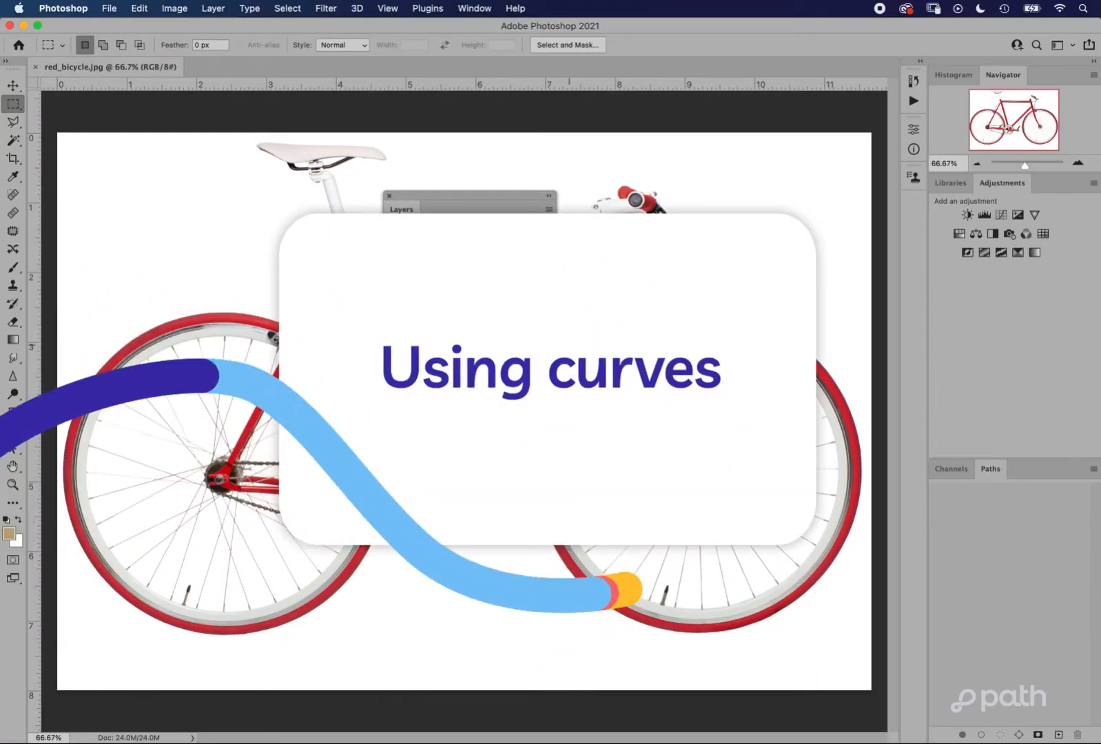
drag(448, 198, 679, 335)
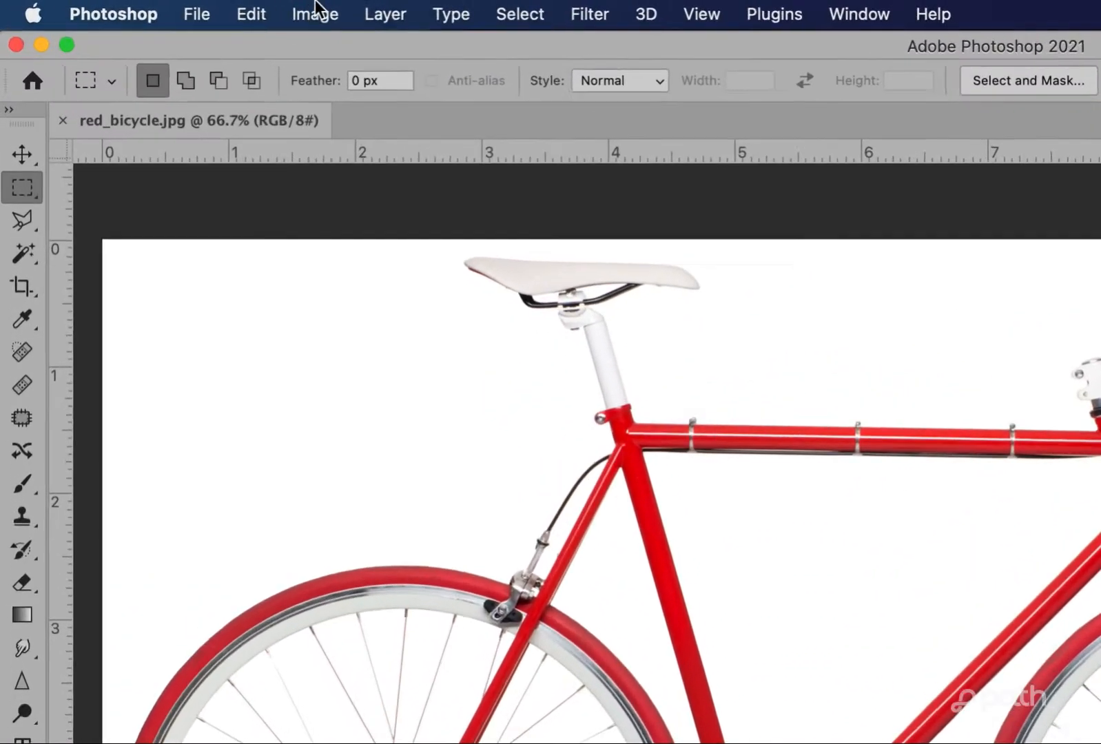
Start a Curves adjustment on the bicycle image and move its dialog off the seat.
click(177, 4)
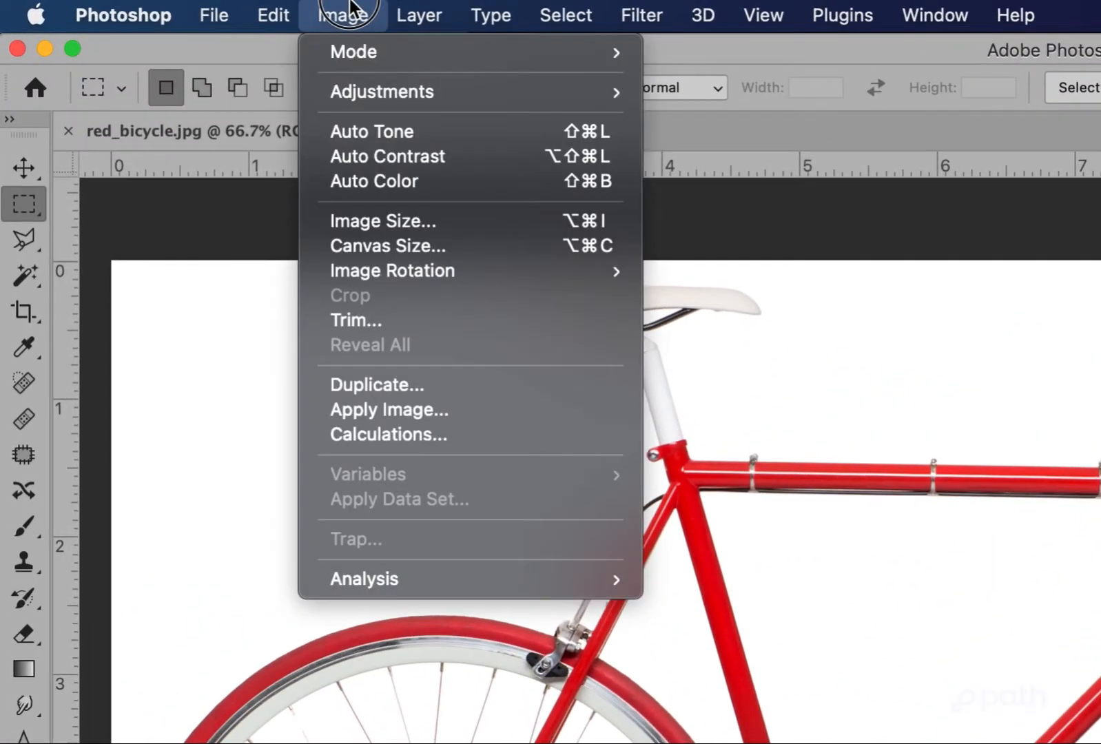
mouse_move(384, 85)
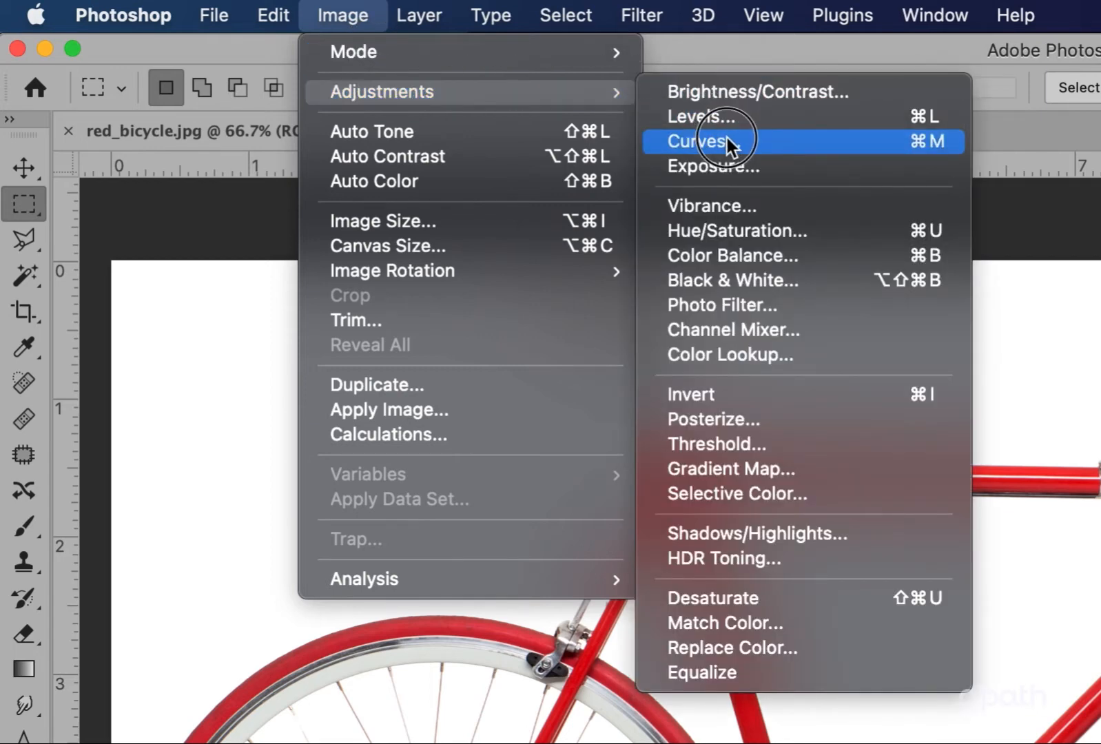
click(754, 147)
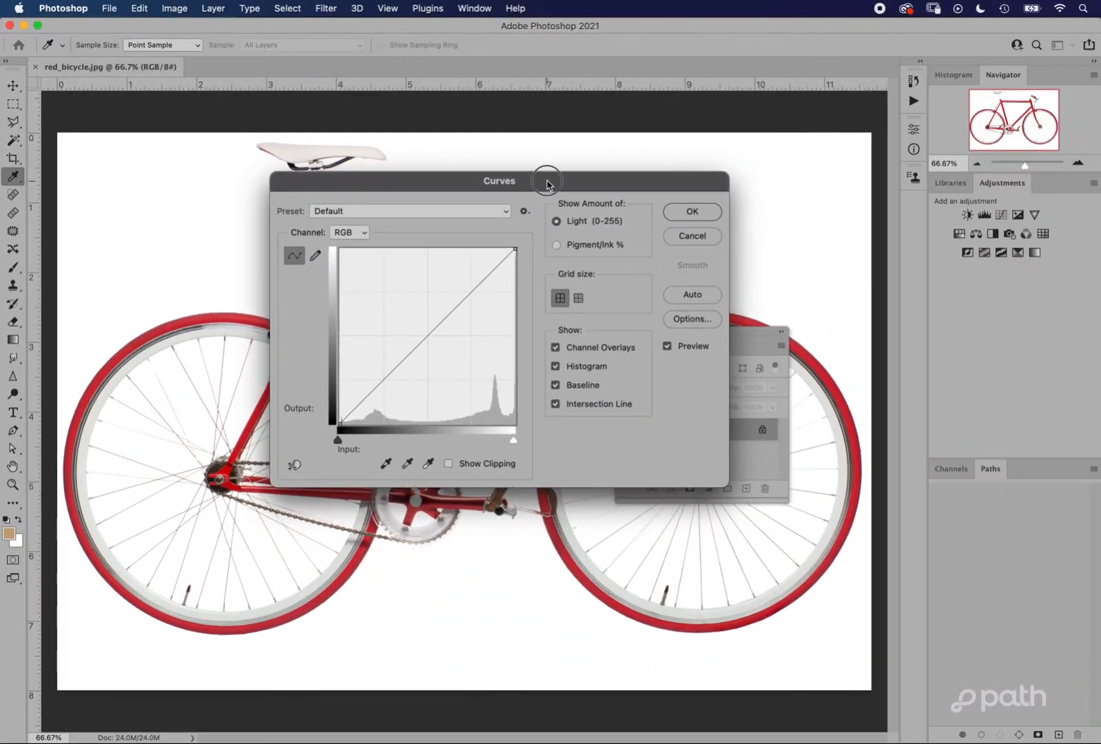
drag(992, 328, 1093, 486)
drag(600, 267, 602, 266)
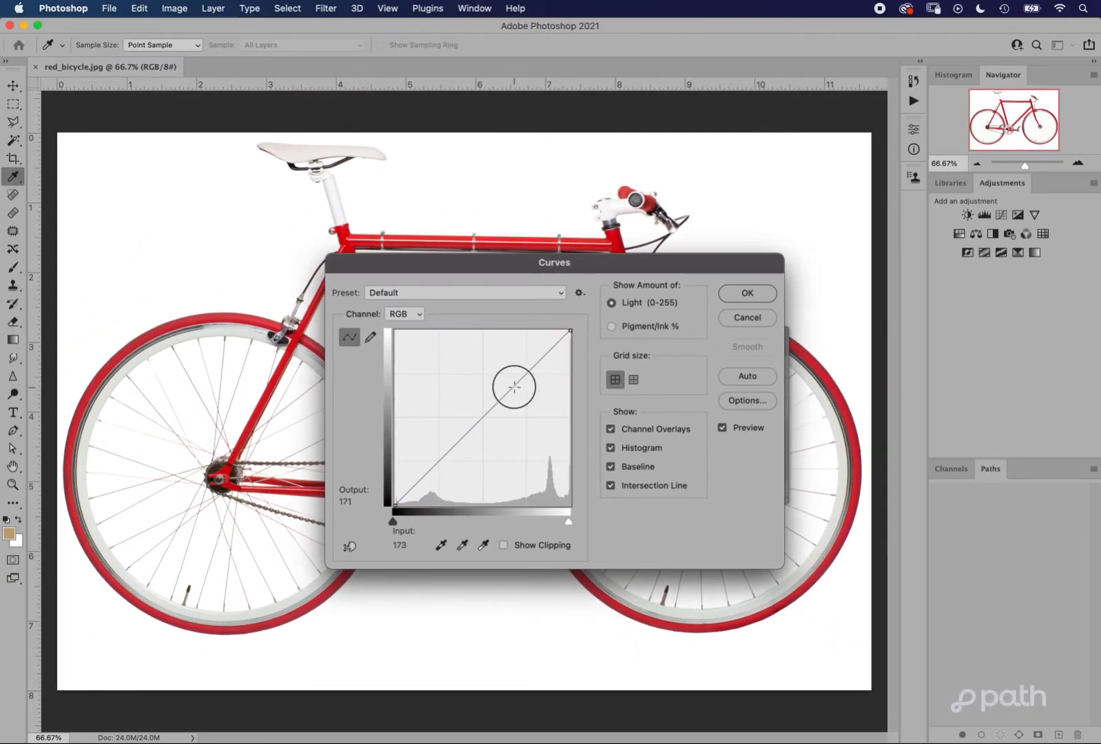
Try a midtone point on the RGB curve, pulling it down to darken, up to lighten, and back near the diagonal.
drag(478, 383, 506, 395)
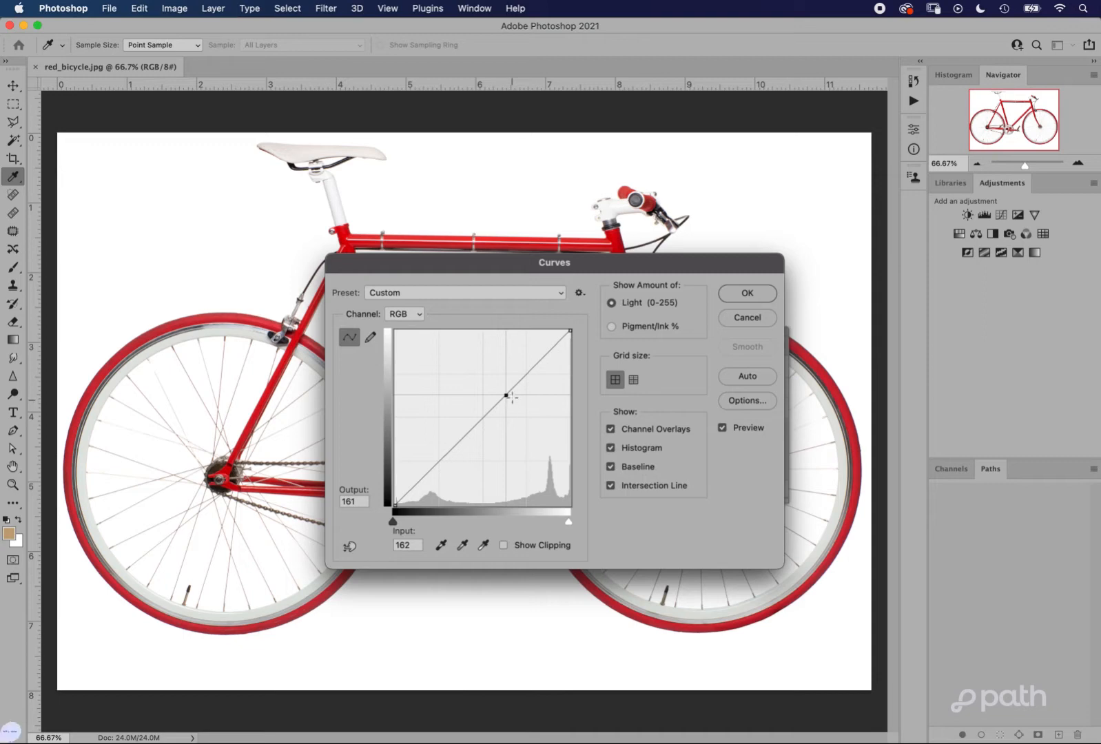
drag(506, 396, 504, 449)
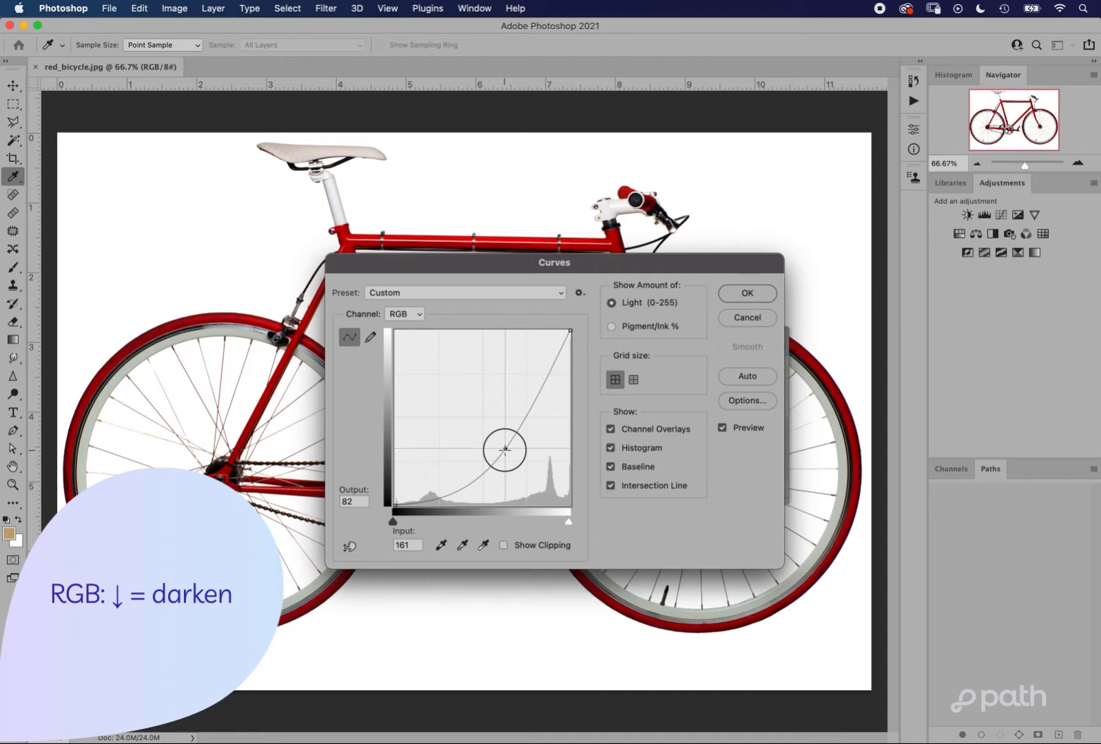
drag(505, 450, 475, 362)
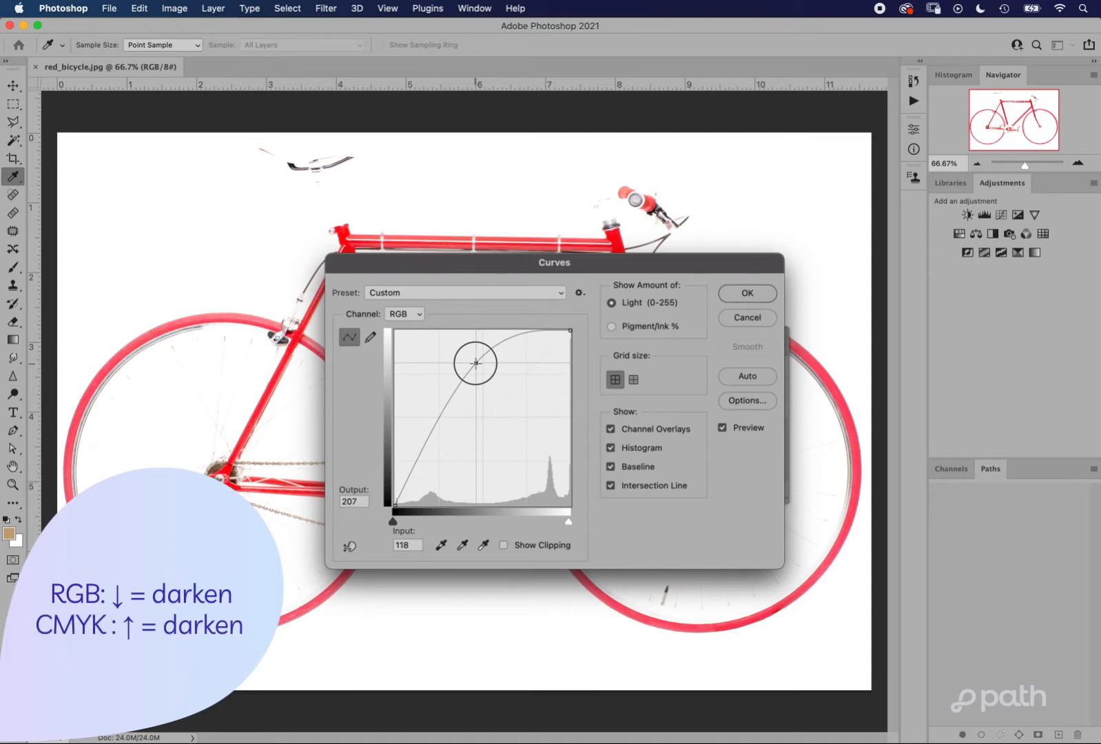
drag(475, 363, 494, 412)
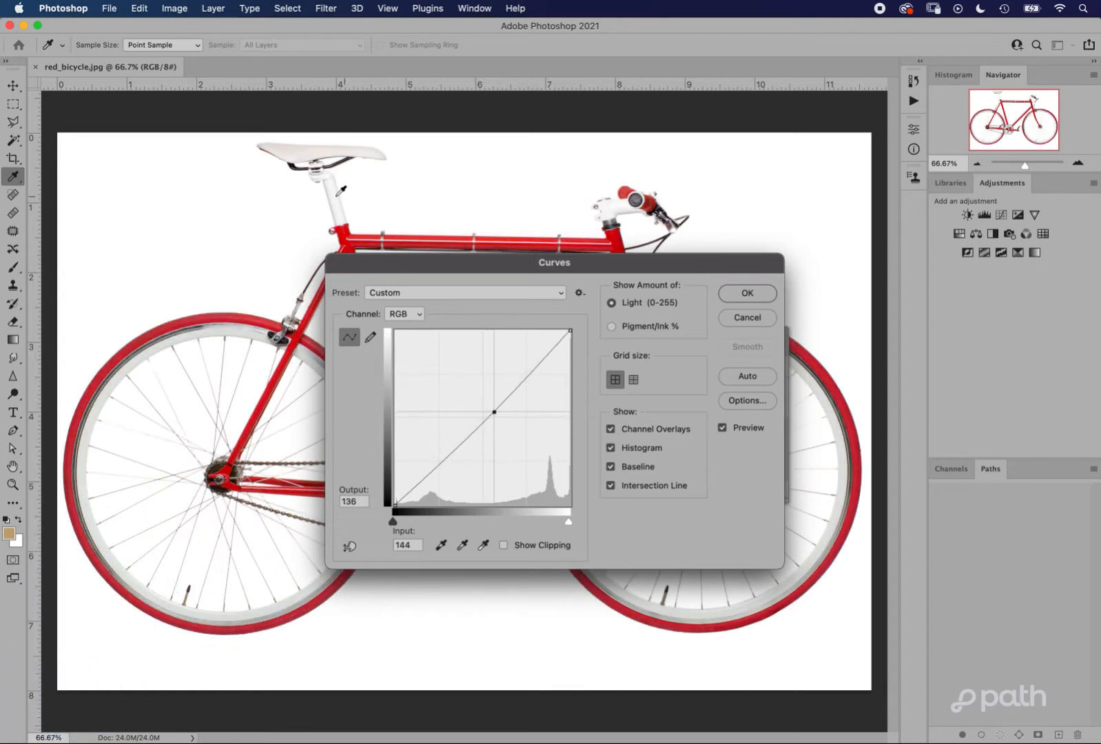
Sample the white seat and seat post to locate their tones on the RGB curve.
click(311, 152)
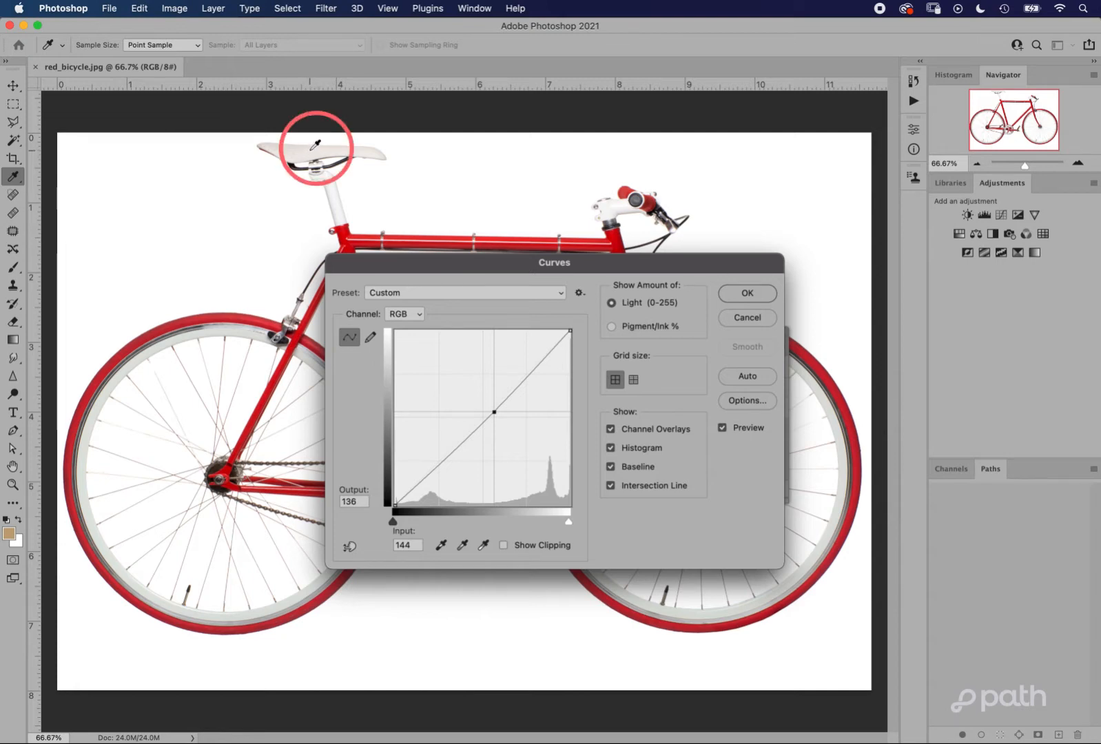
click(312, 151)
drag(311, 151, 336, 201)
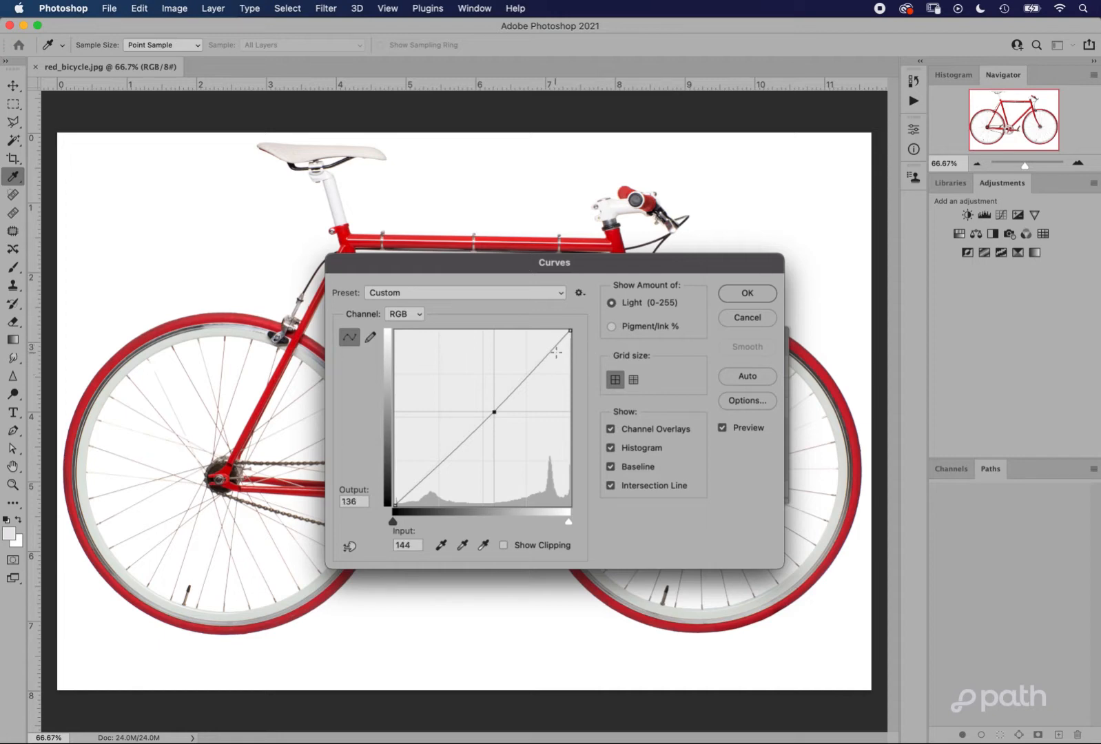
Replace the midtone point with a highlight point at input 235, output 193, and apply the Curves adjustment.
drag(494, 412, 600, 263)
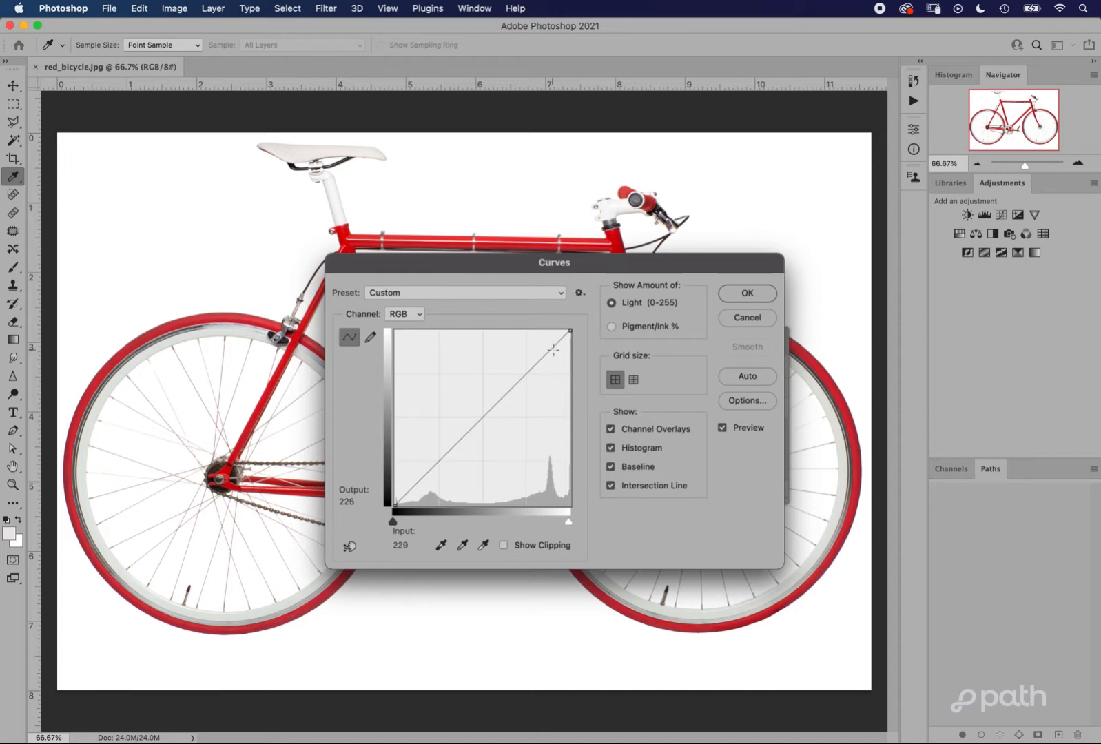
drag(552, 351, 551, 369)
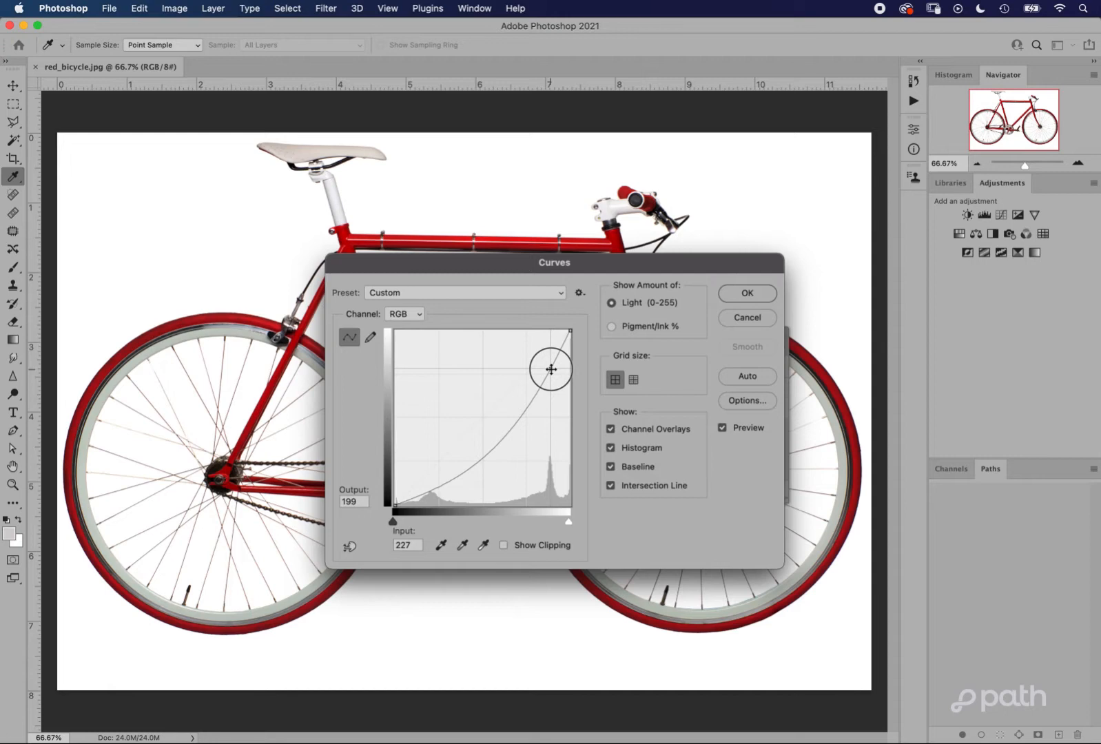
drag(551, 369, 551, 374)
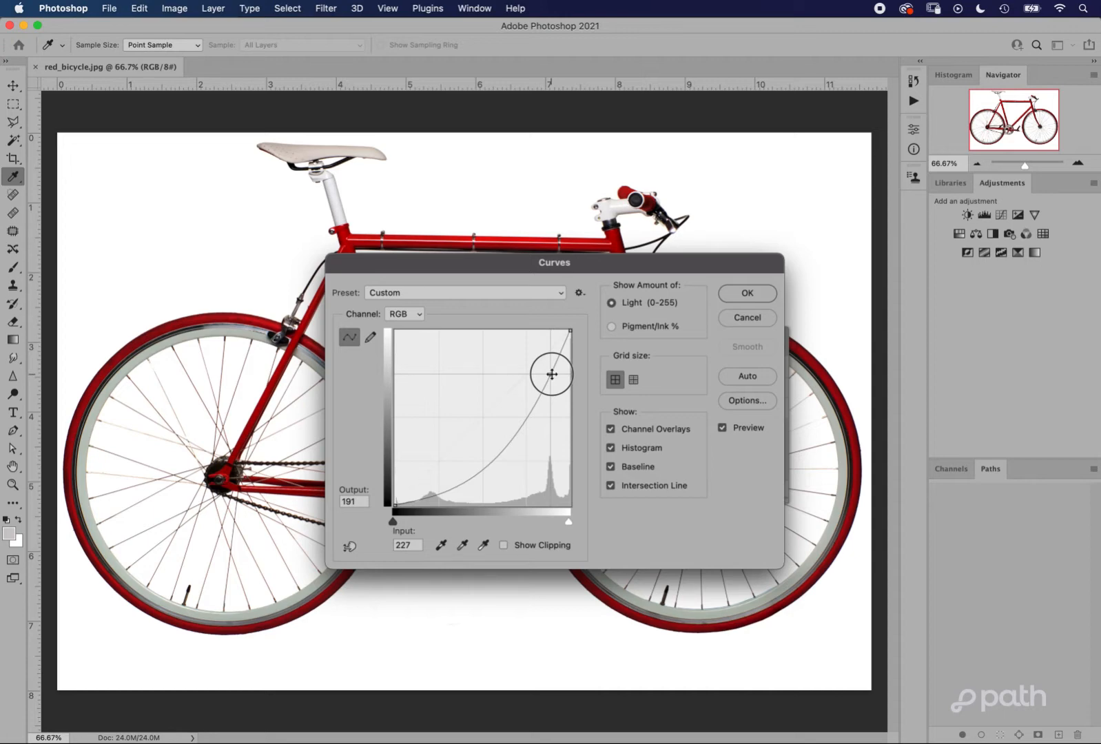
drag(551, 374, 556, 373)
mouse_move(553, 270)
mouse_down()
mouse_move(598, 243)
mouse_move(544, 251)
mouse_up()
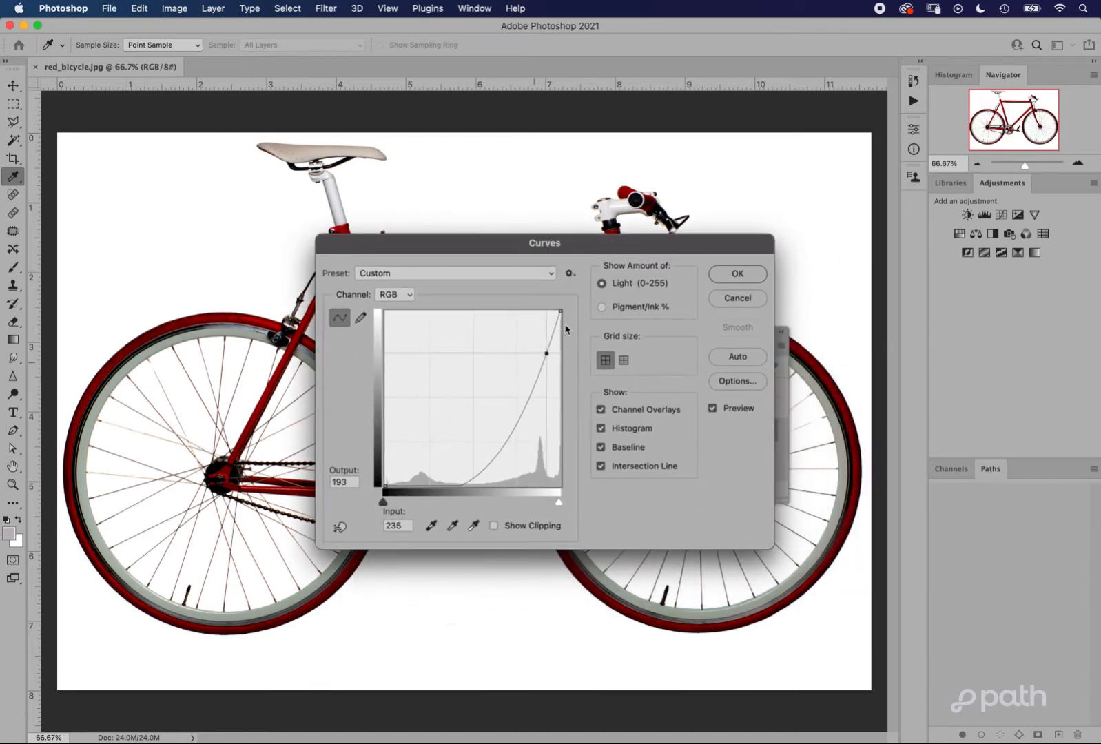
click(735, 276)
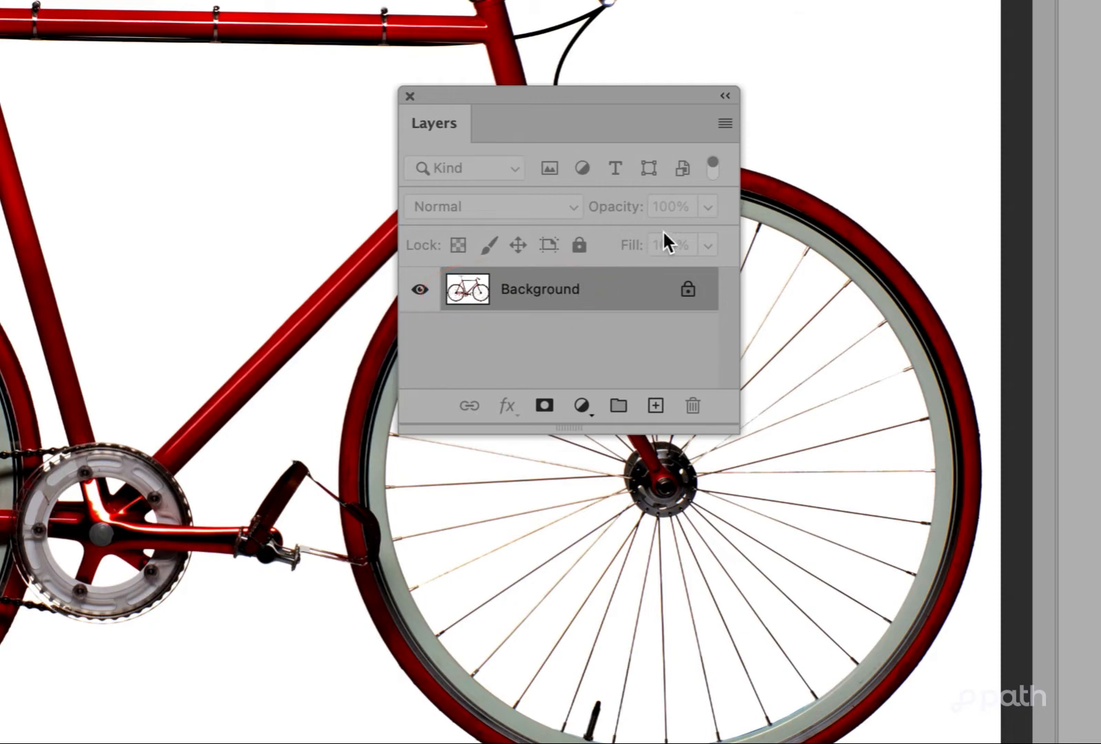
Duplicate the bicycle's Background layer three times and enlarge the Layers panel to show every layer.
click(725, 124)
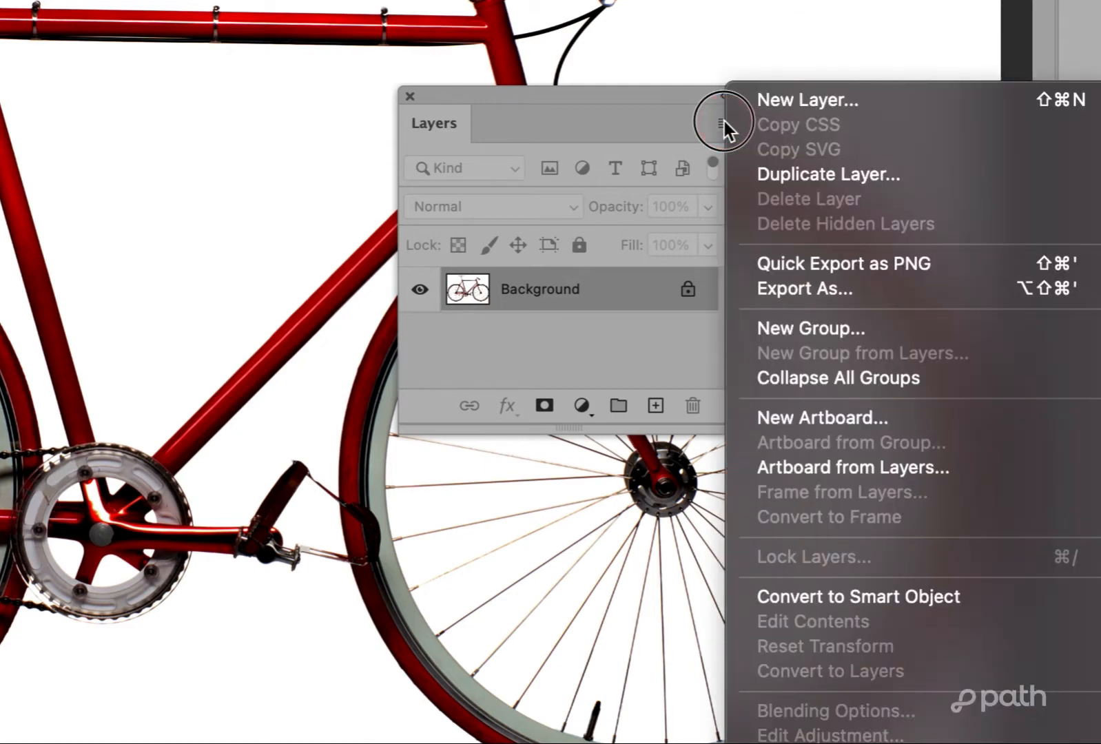
click(816, 175)
key(Return)
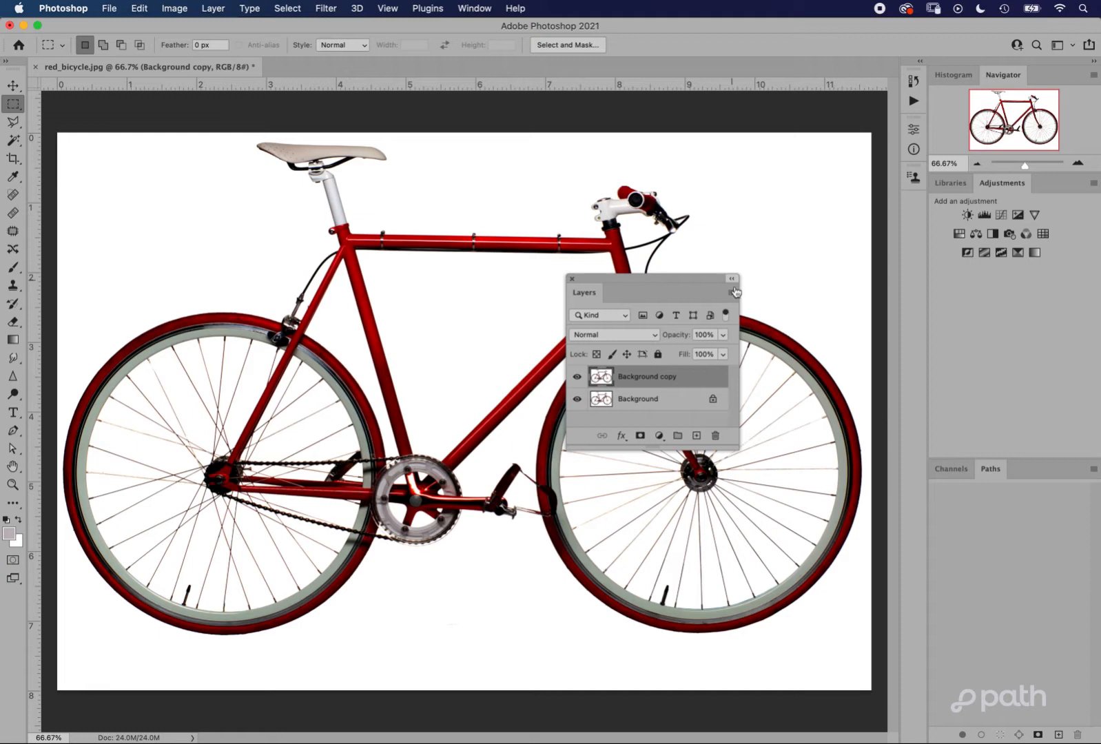
click(735, 292)
click(785, 317)
key(Return)
click(734, 292)
click(785, 317)
key(Return)
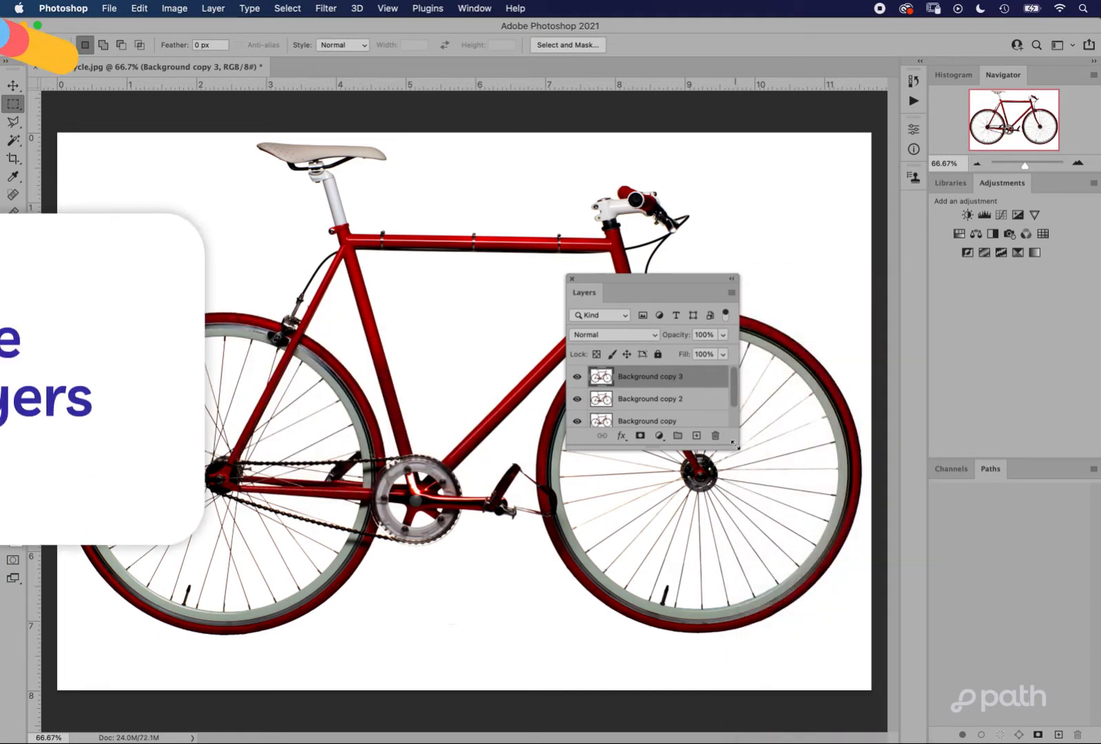
drag(735, 445, 762, 554)
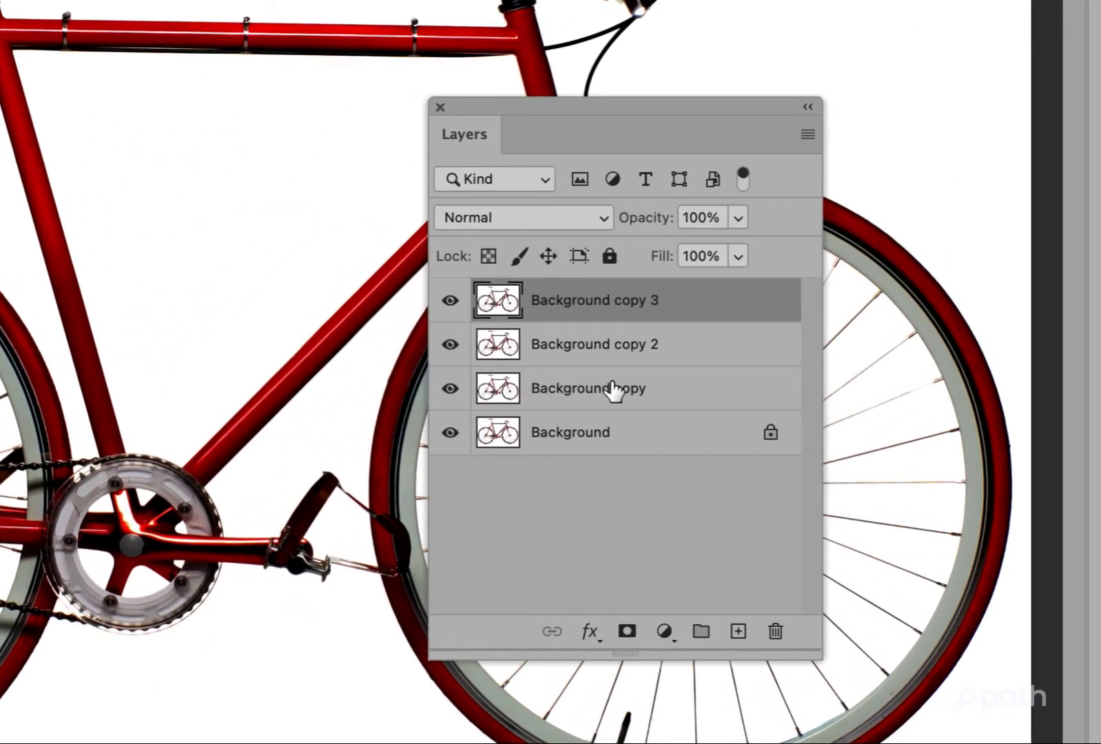
Rename the Background copy layer as Inverted.
click(611, 390)
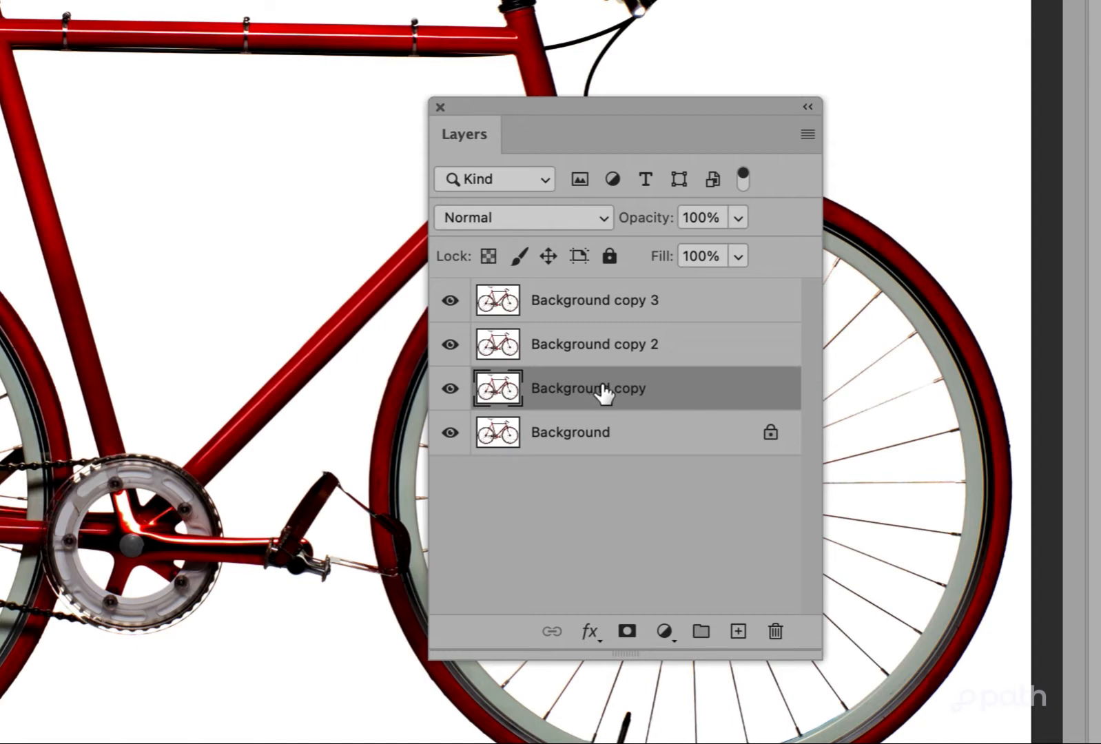
double_click(606, 391)
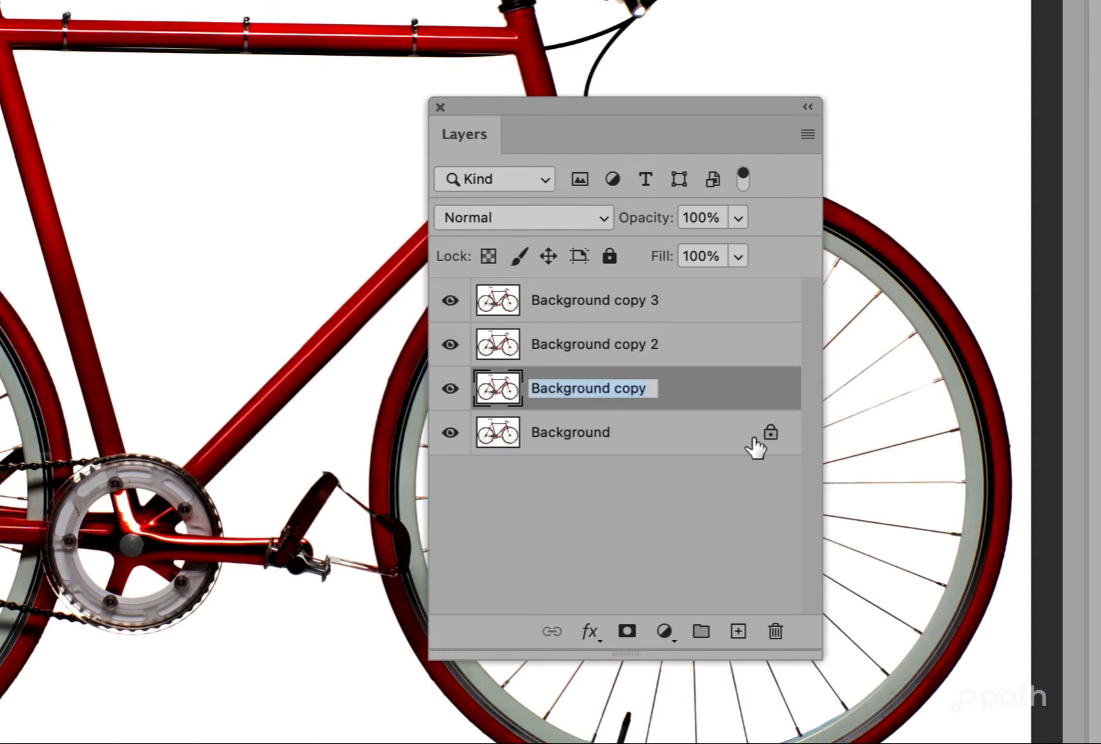
text(Inverted)
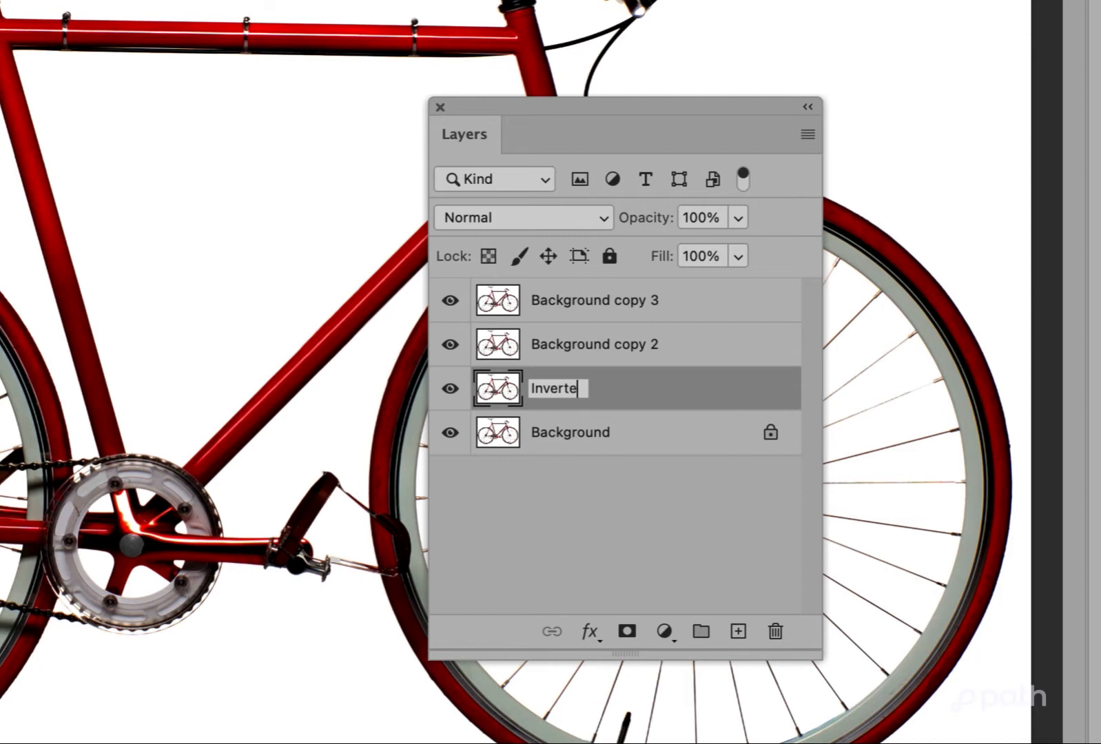
Rename the Background copy 2 layer as Sketch.
click(615, 344)
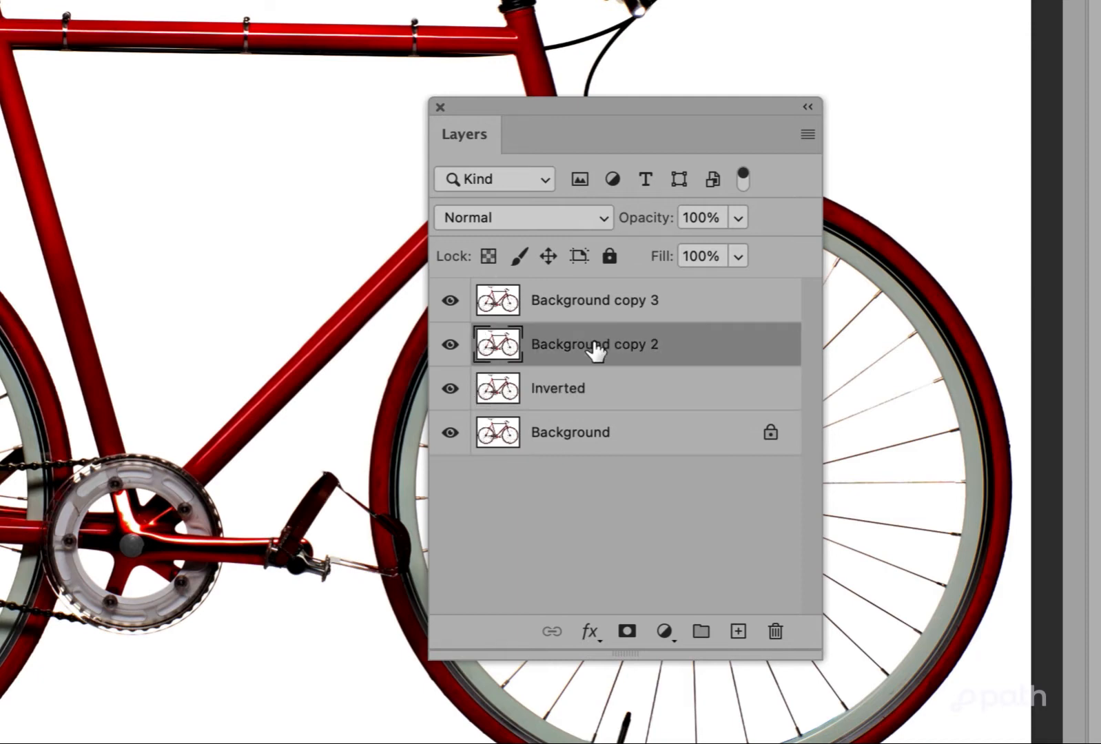
double_click(596, 351)
text(Sketch)
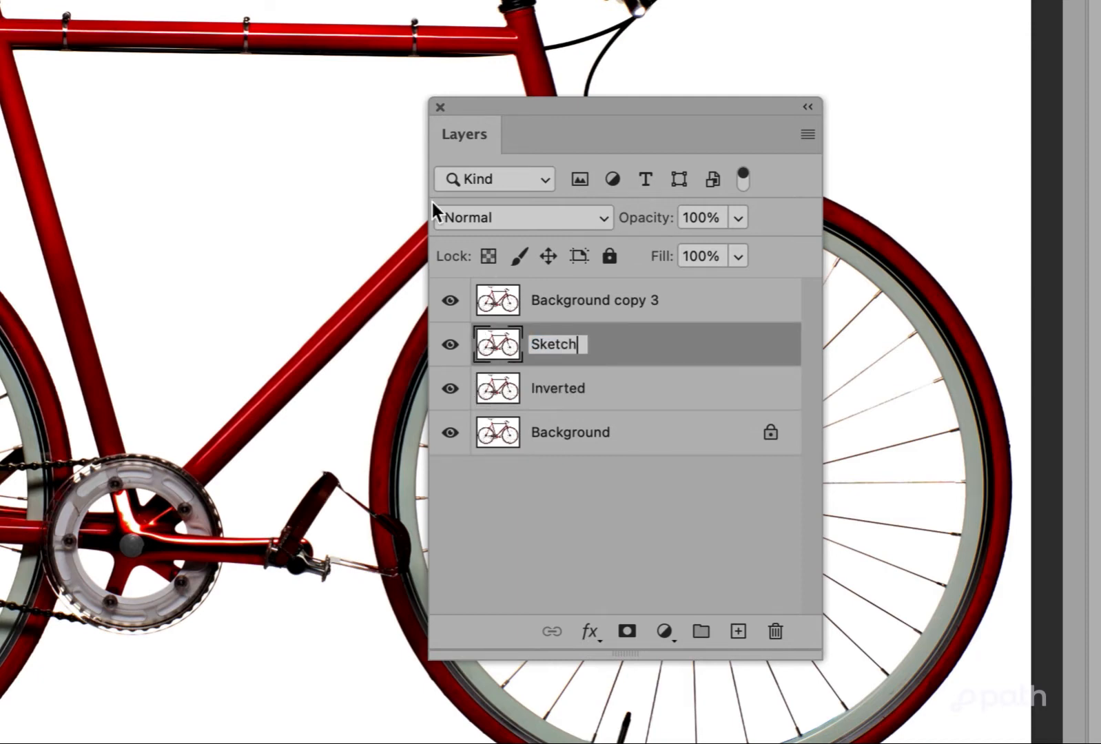
key(Return)
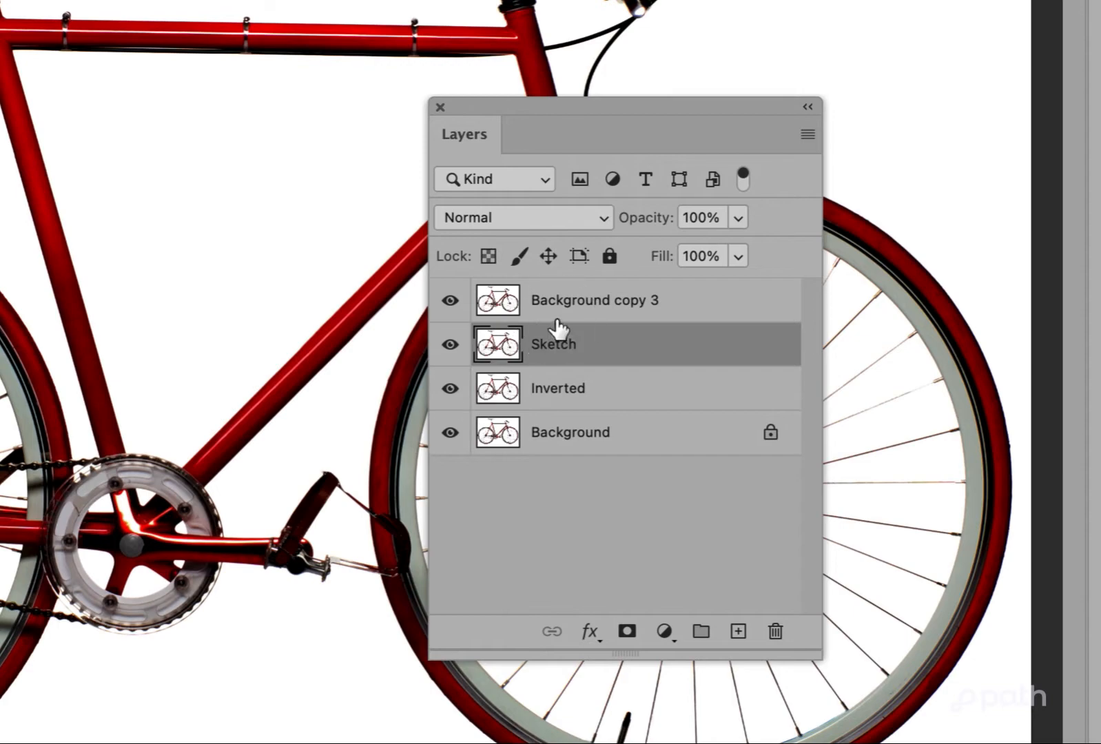
Rename the Background copy 3 layer as Cross hatch.
click(571, 303)
double_click(576, 309)
text(Cross hatch)
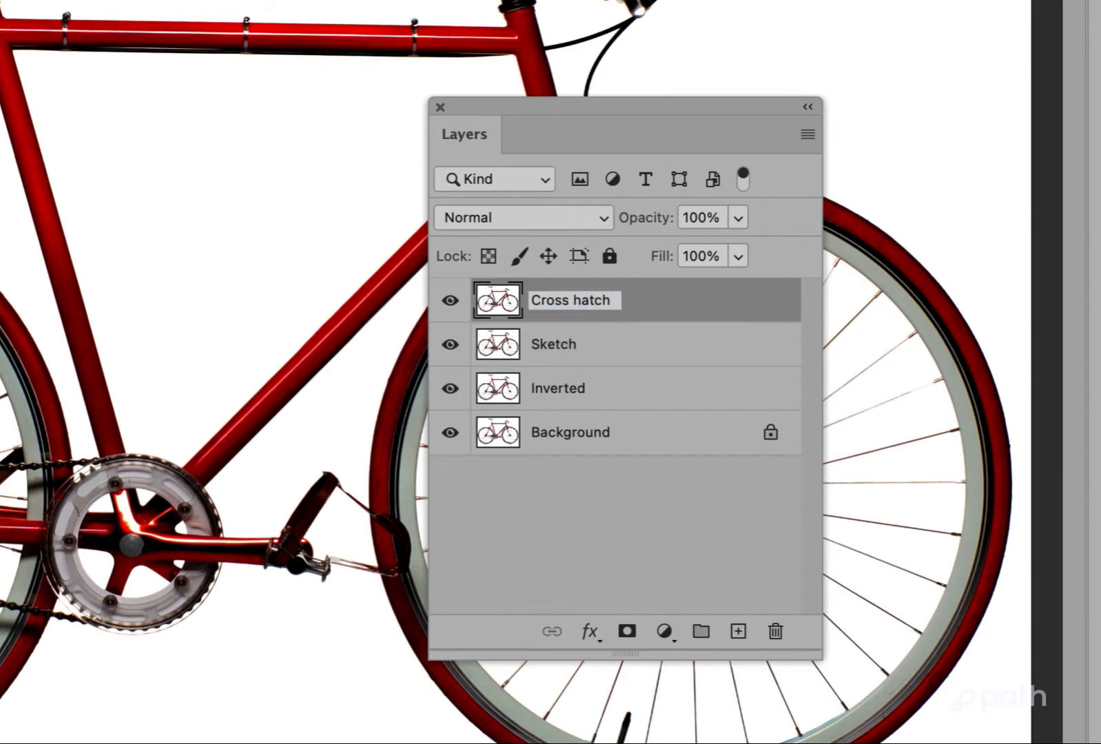
key(Return)
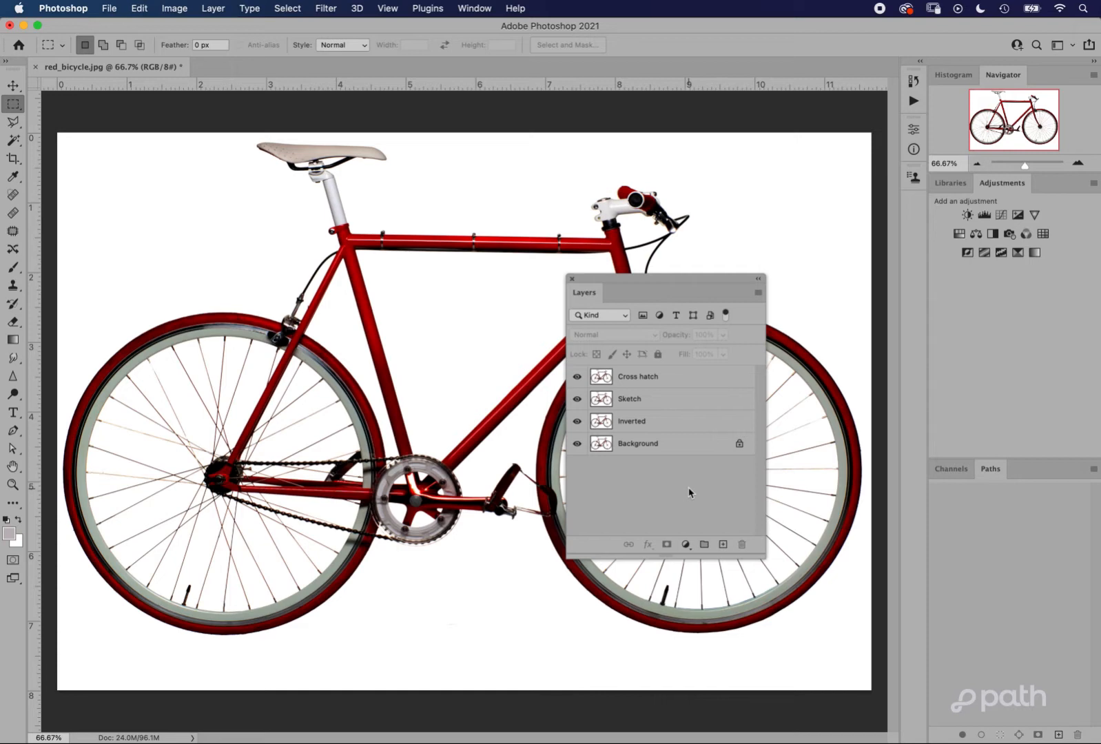
click(174, 9)
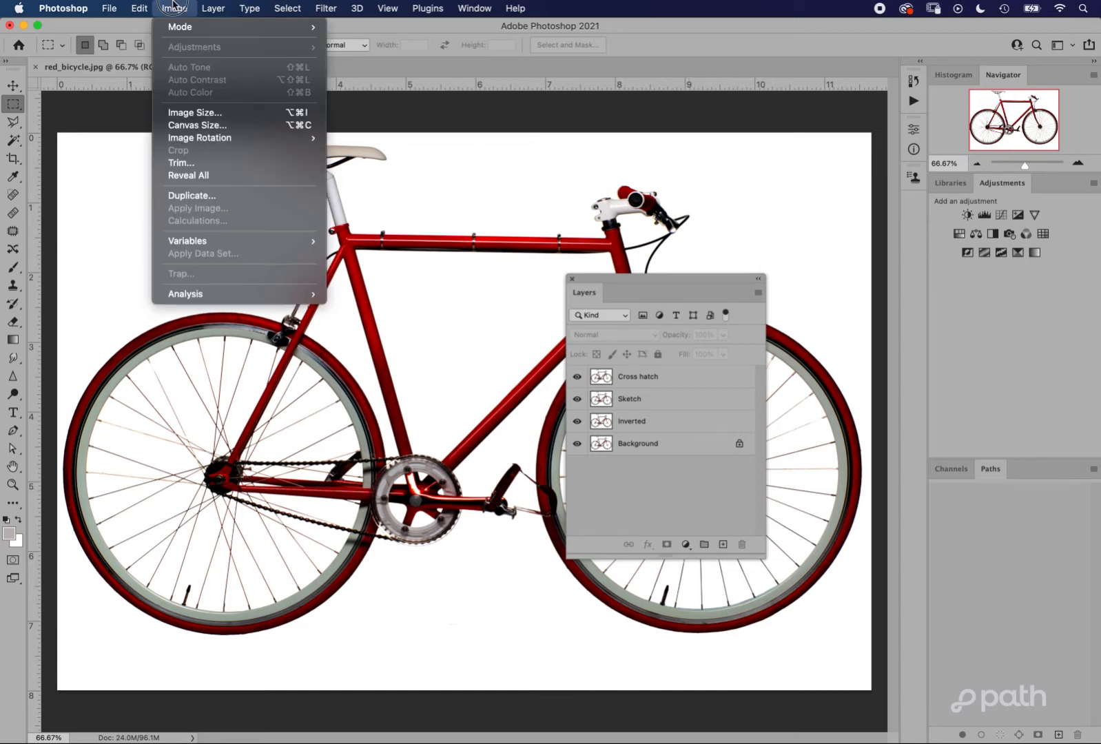
mouse_move(176, 27)
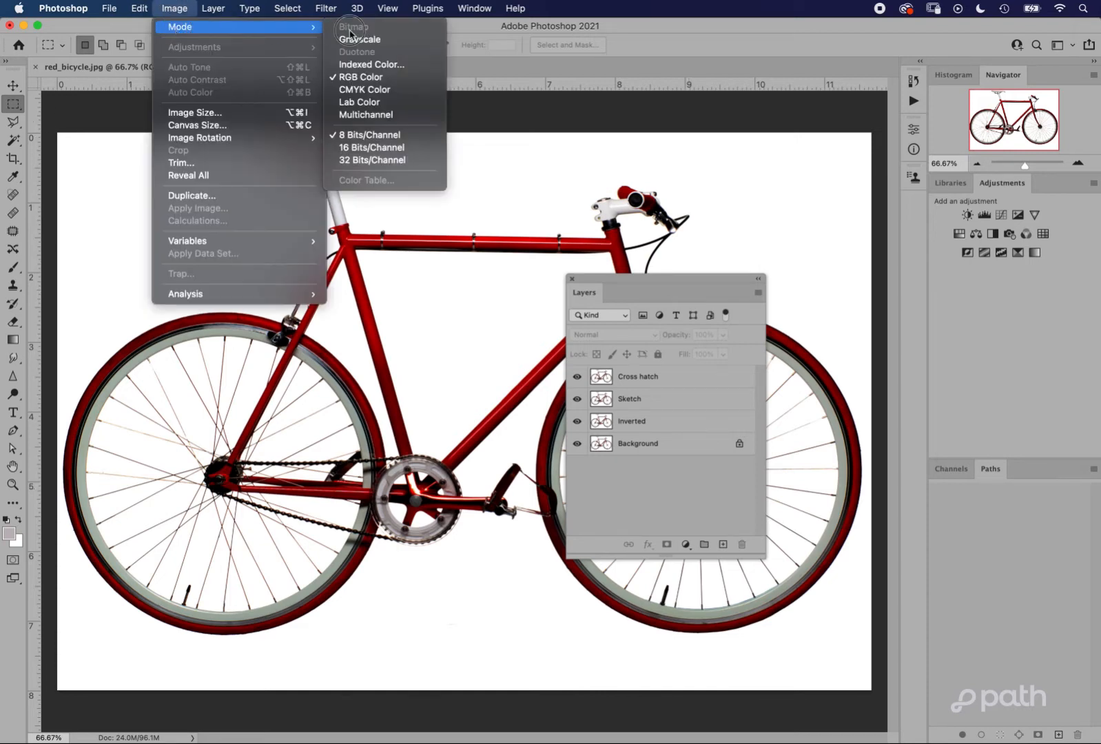
click(405, 40)
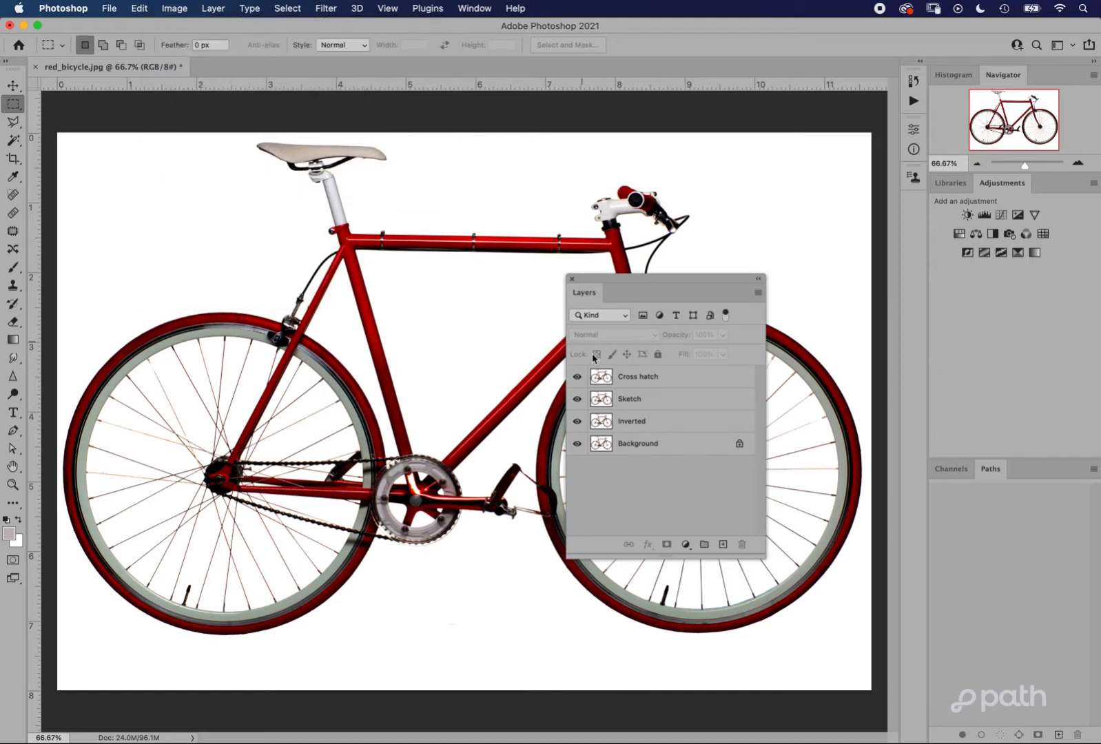
Add a Hue/Saturation adjustment layer directly above the Cross hatch layer and make sure its Properties are shown.
click(637, 379)
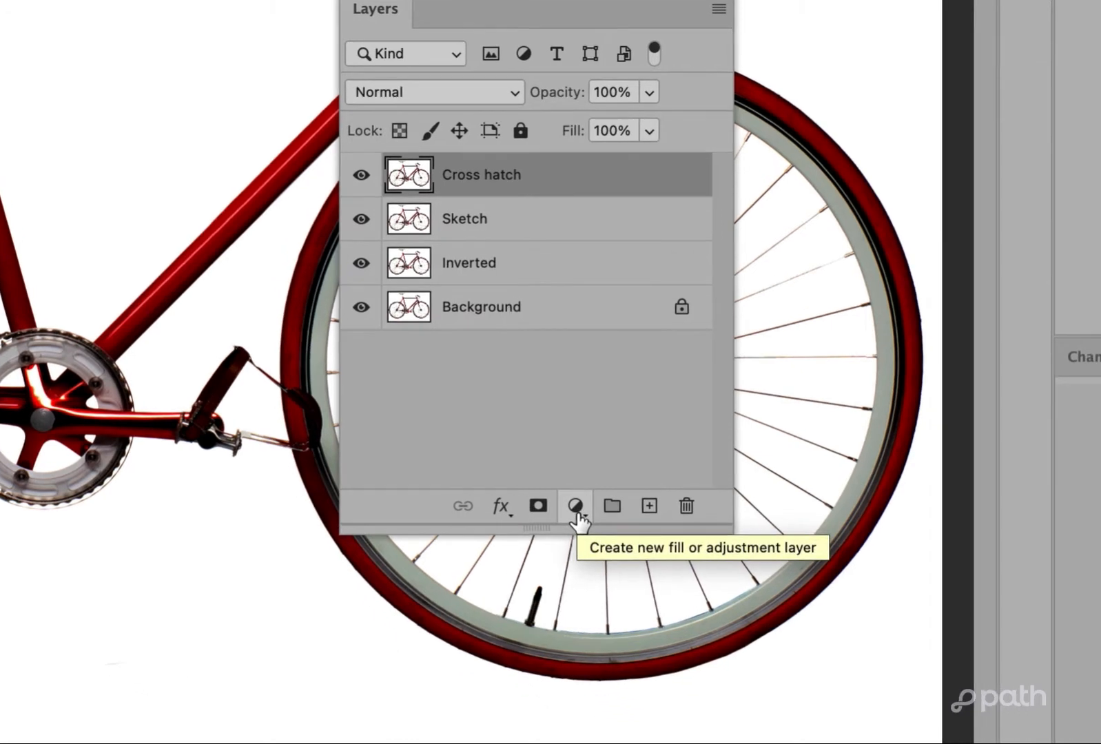
click(596, 543)
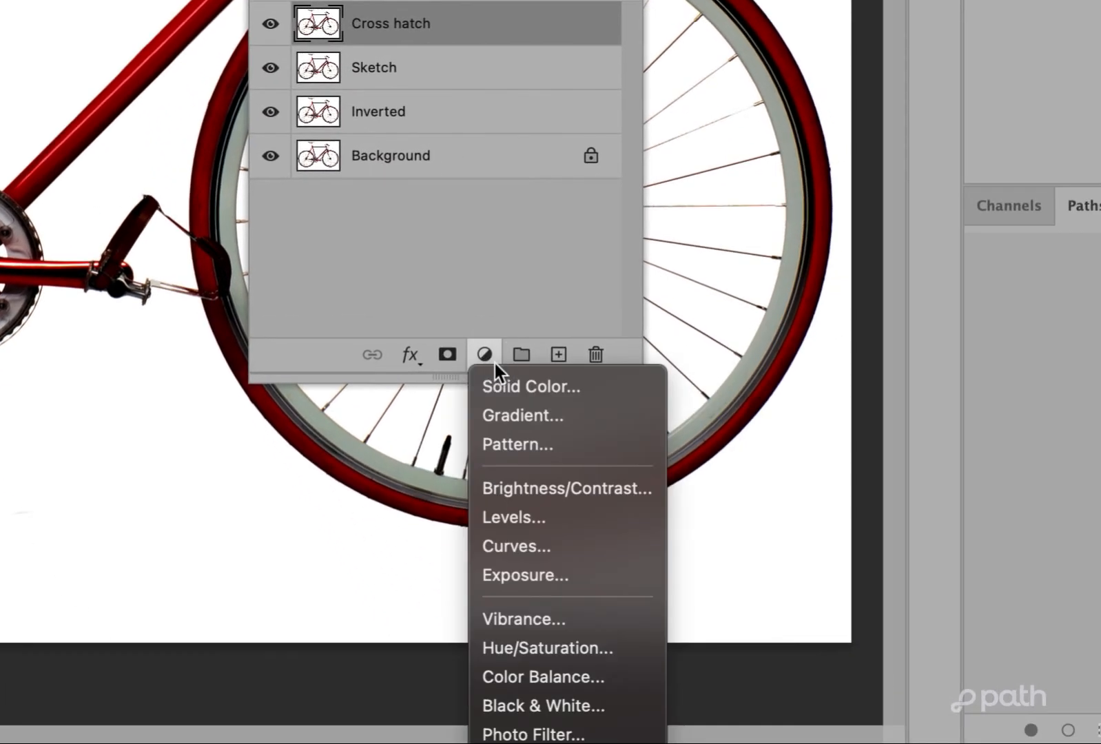
click(516, 646)
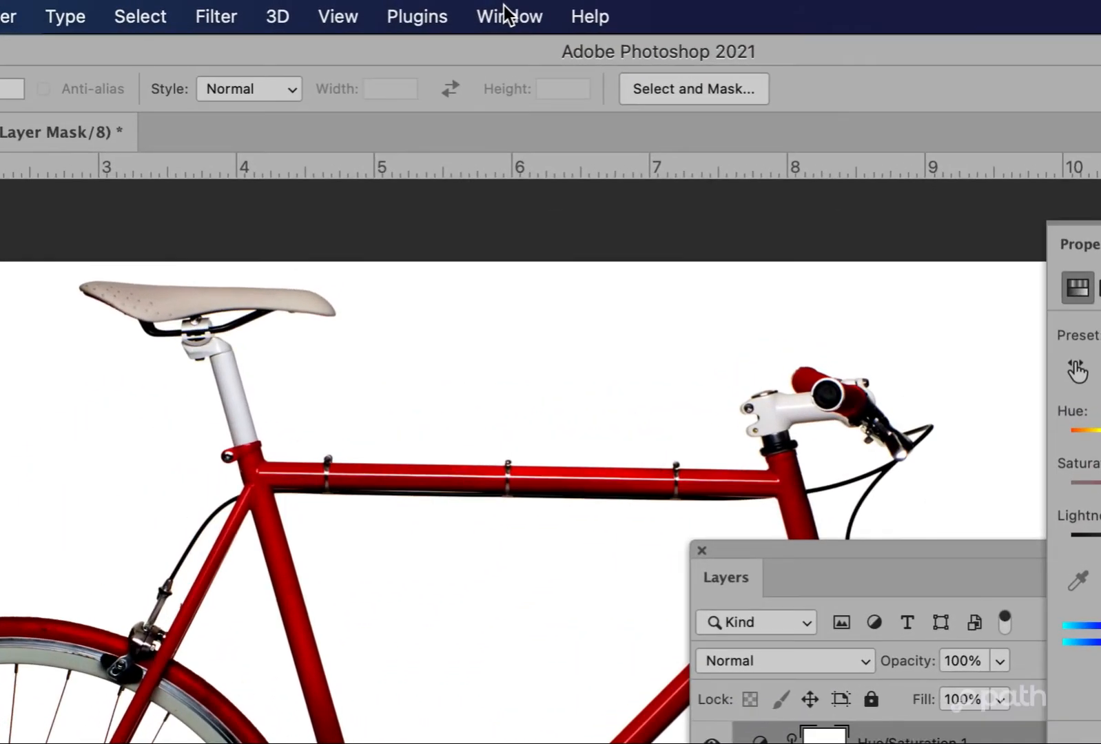
click(486, 11)
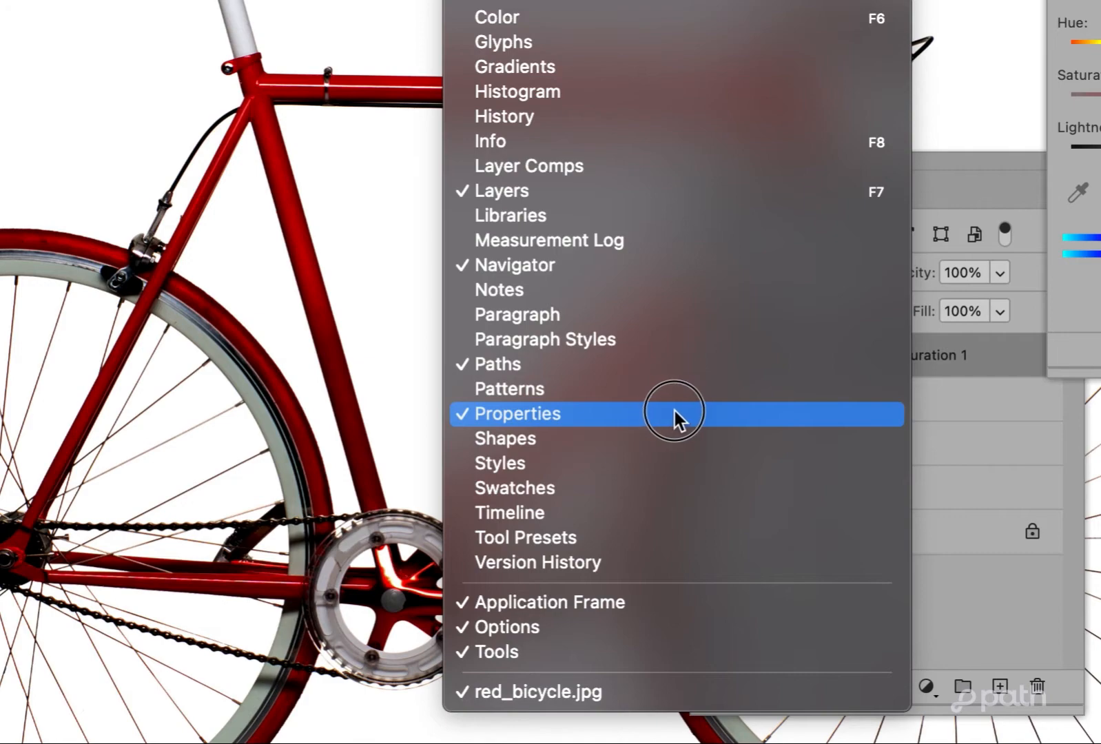
click(674, 412)
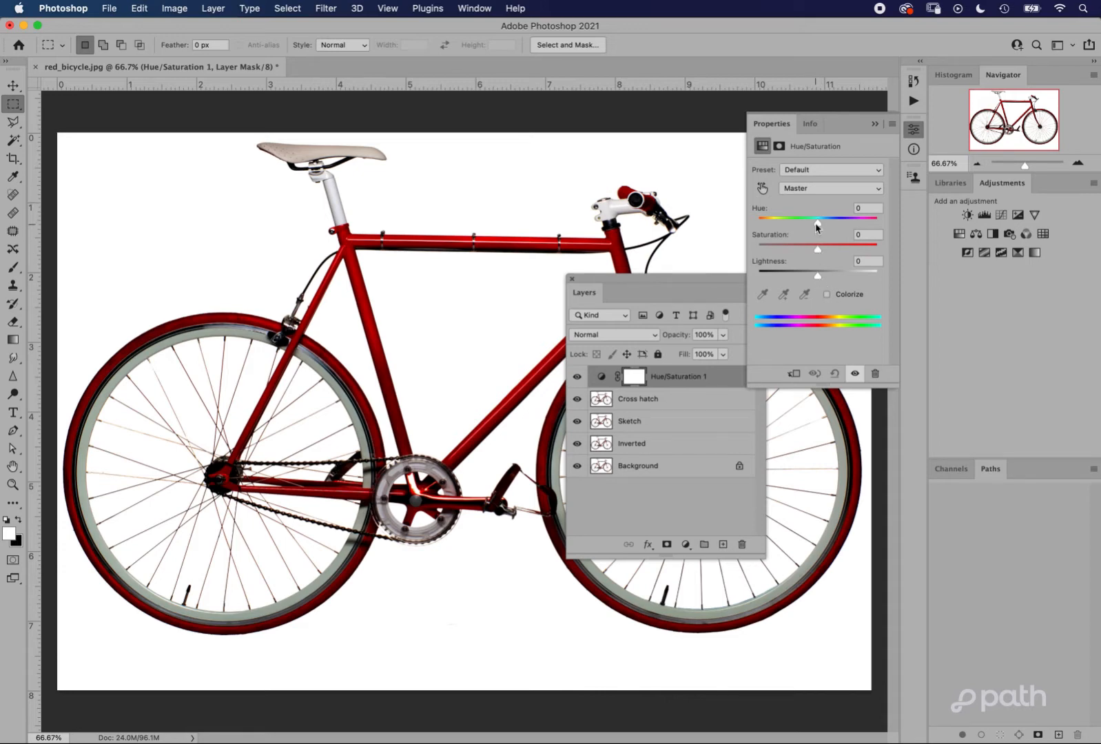
Try a Hue shift of +171 and a Lightness change on the adjustment layer, and reset both values to 0.
drag(816, 222, 873, 221)
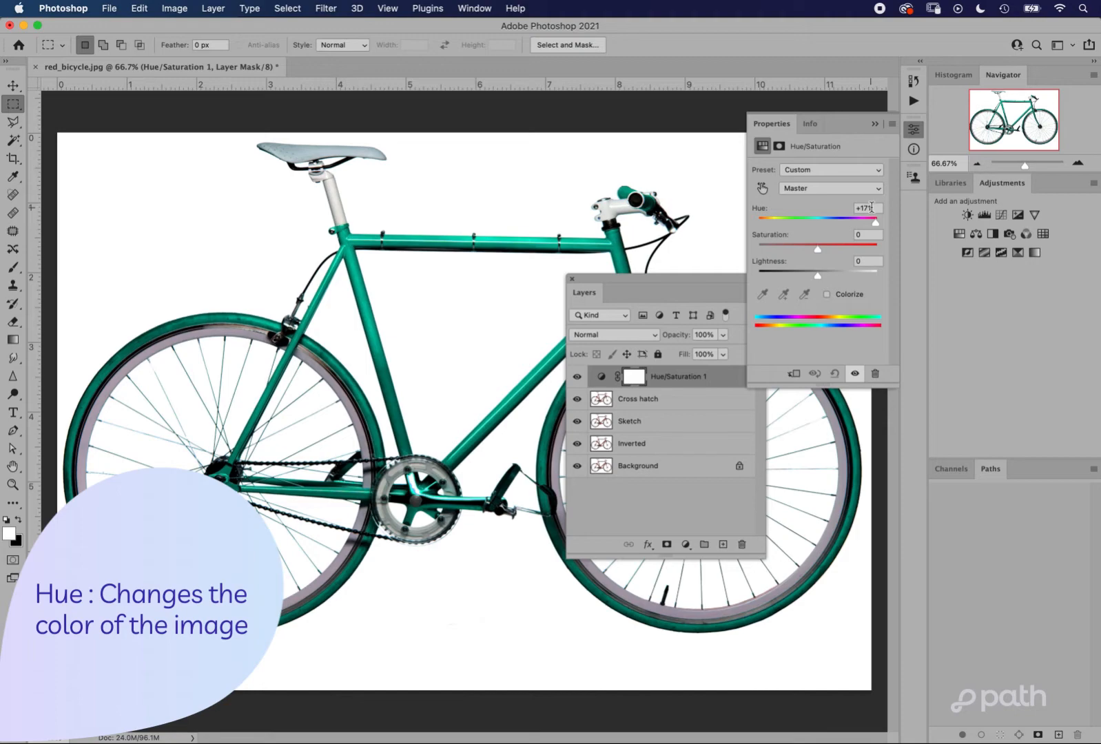
text(0)
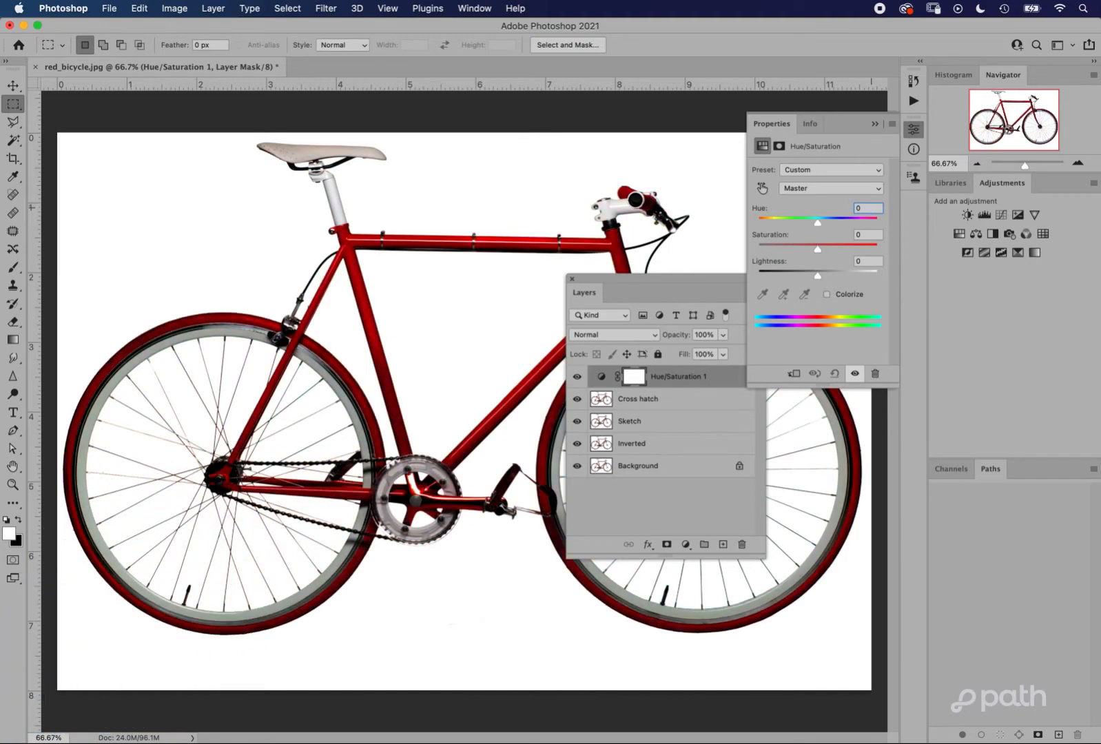
click(819, 277)
mouse_move(821, 278)
mouse_down()
mouse_move(863, 273)
mouse_move(776, 276)
mouse_move(858, 277)
mouse_move(819, 276)
mouse_up()
text(0)
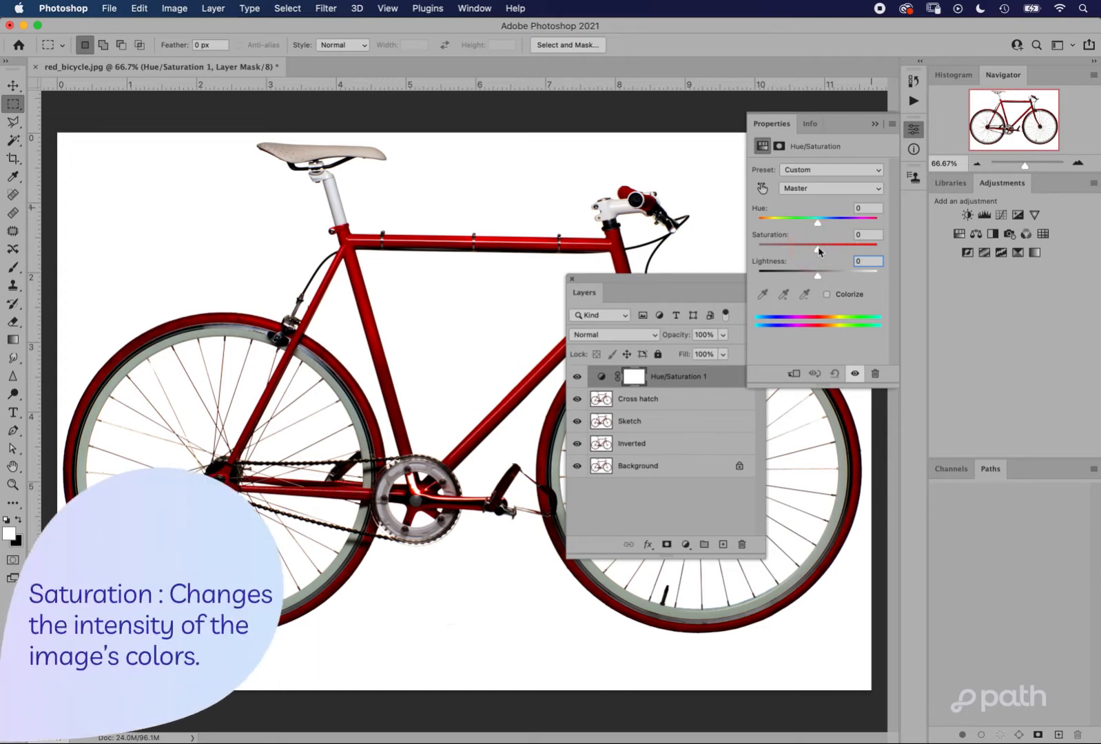
Lower the Hue/Saturation adjustment layer's Saturation to its minimum to turn the bicycle black and white.
drag(817, 246, 757, 249)
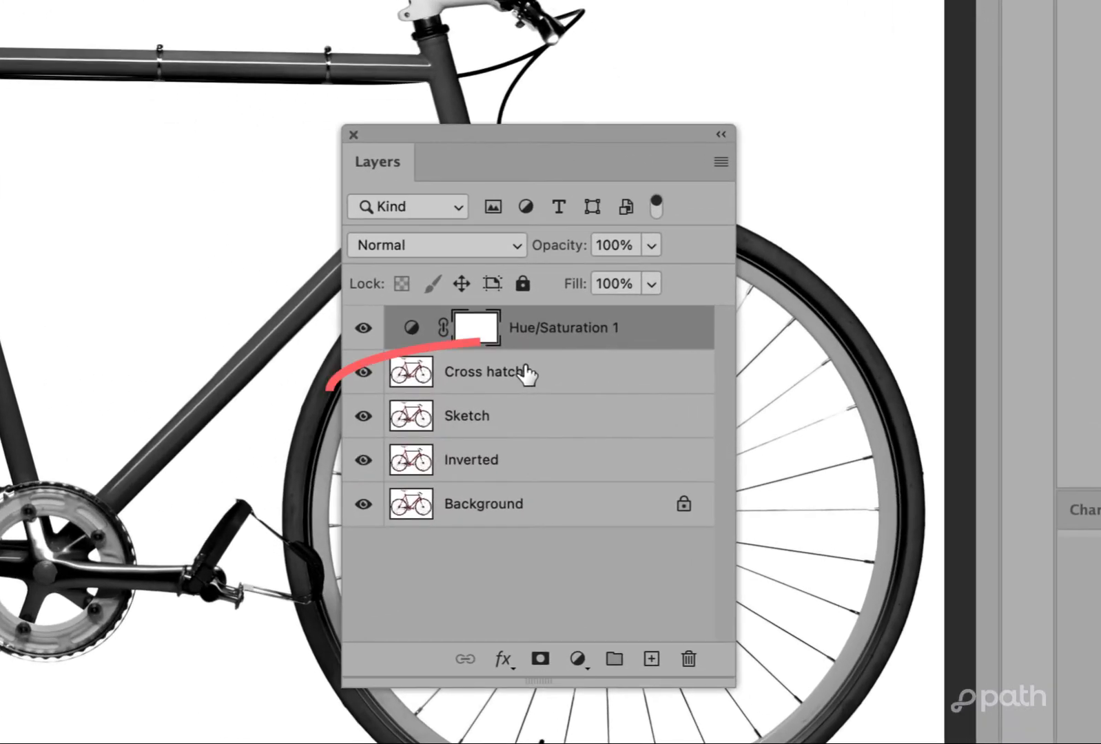
Hide the Cross hatch and Sketch layers.
click(581, 385)
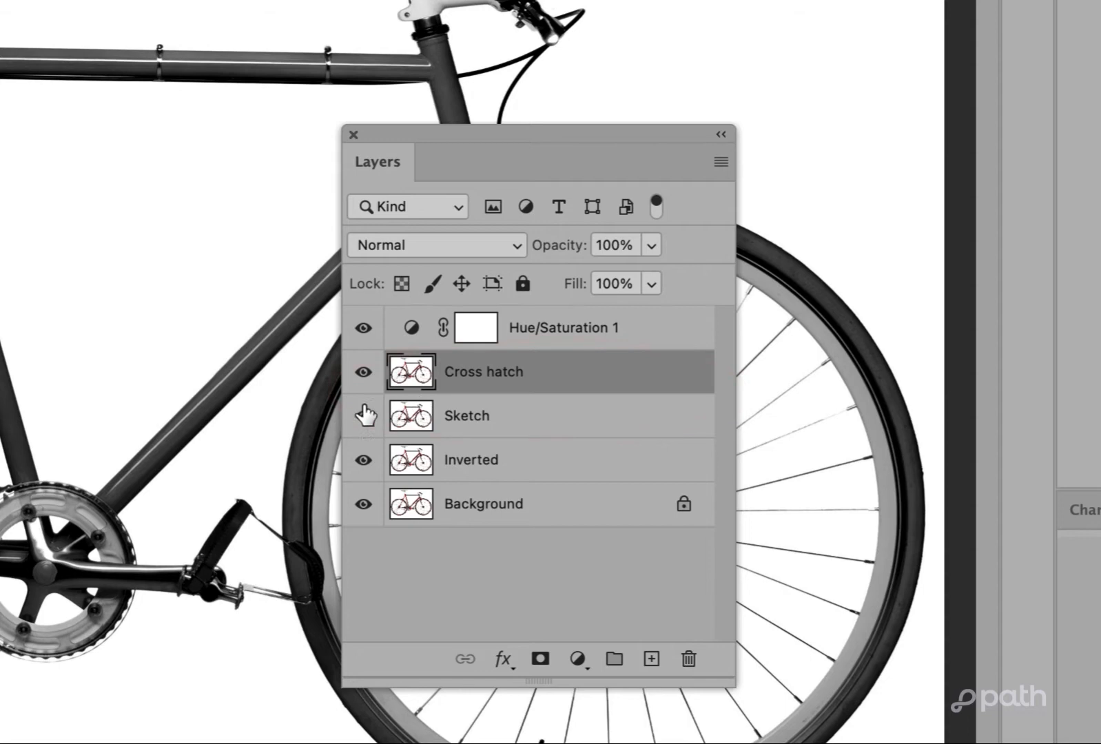
click(363, 372)
click(454, 422)
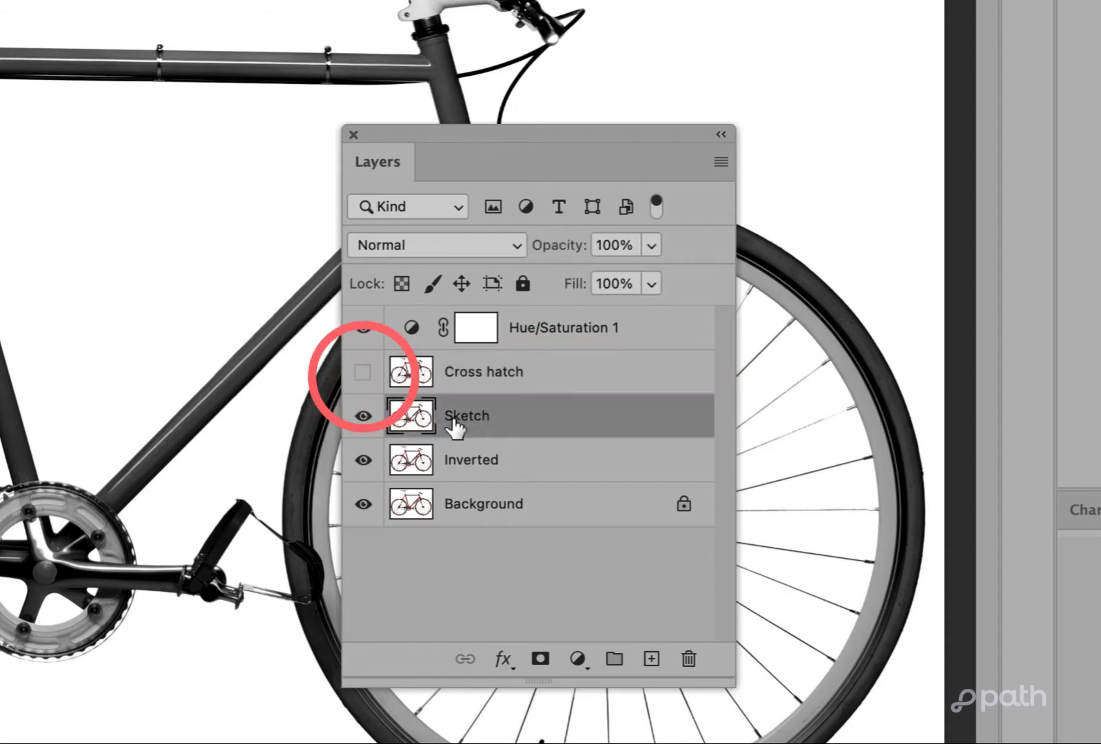
click(363, 415)
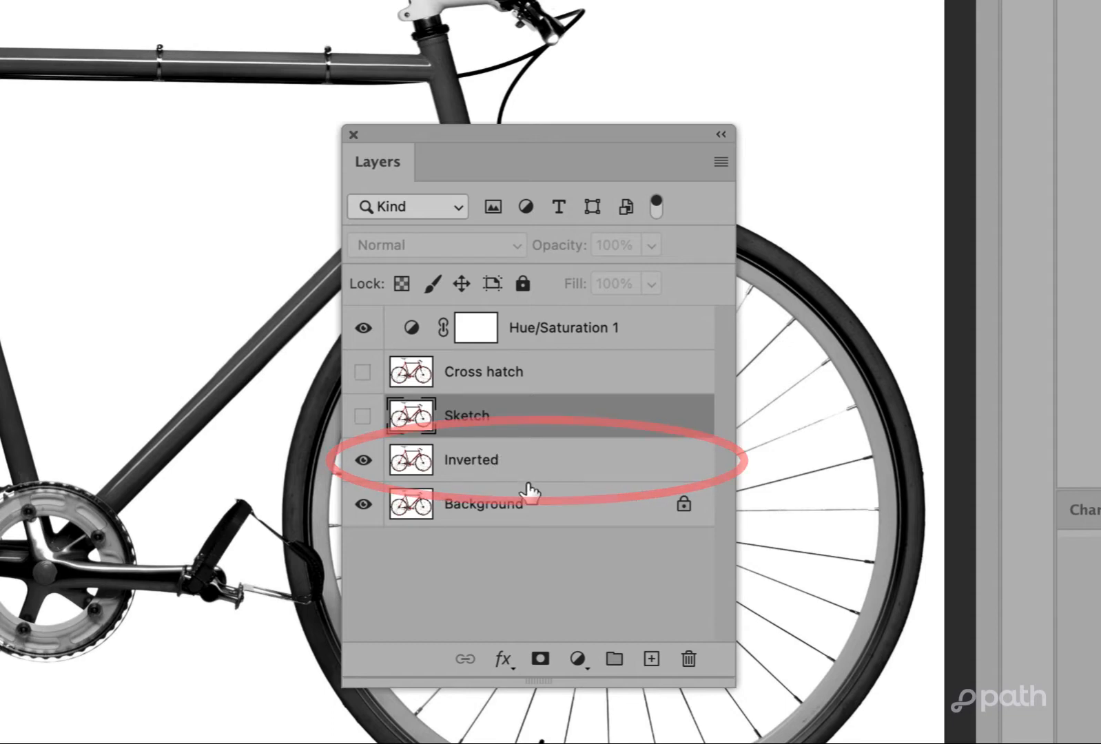
Set the Inverted layer's blend mode to Color Dodge.
click(511, 465)
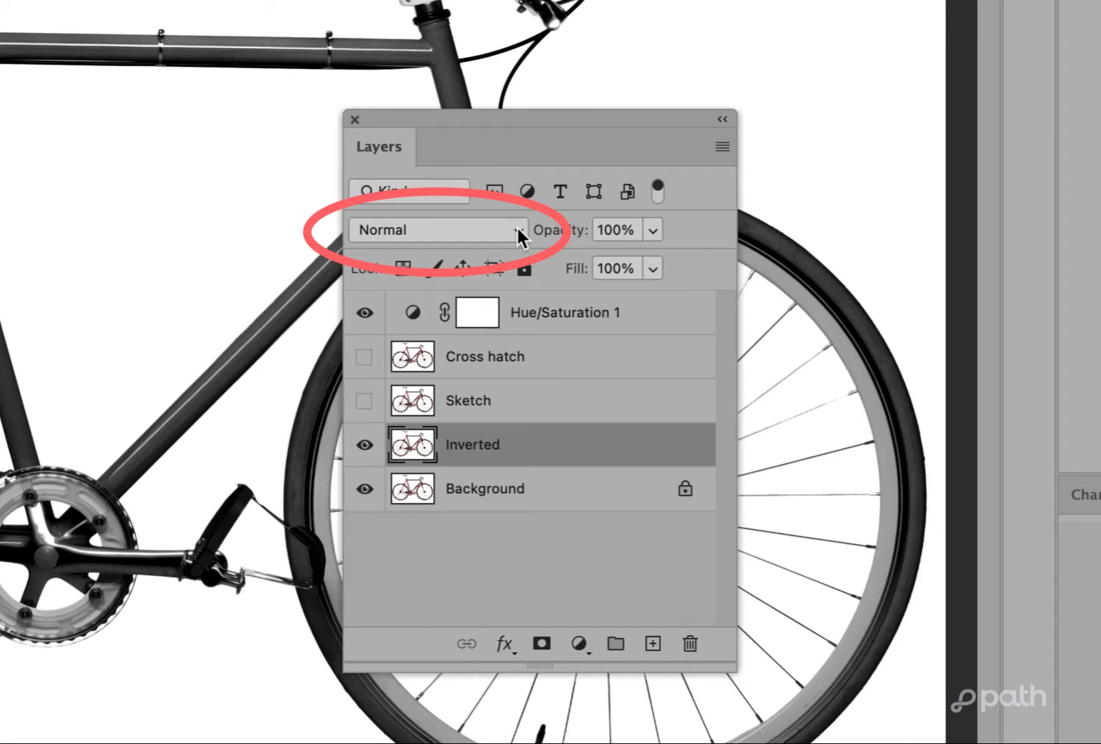
click(513, 225)
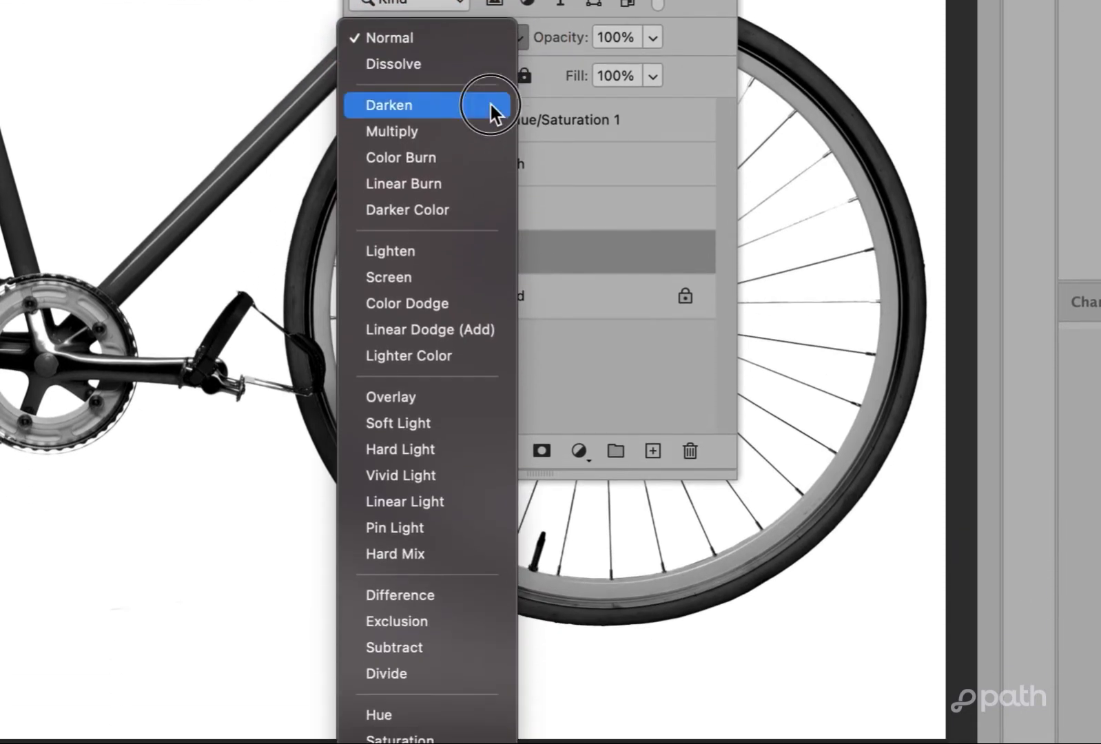
click(472, 303)
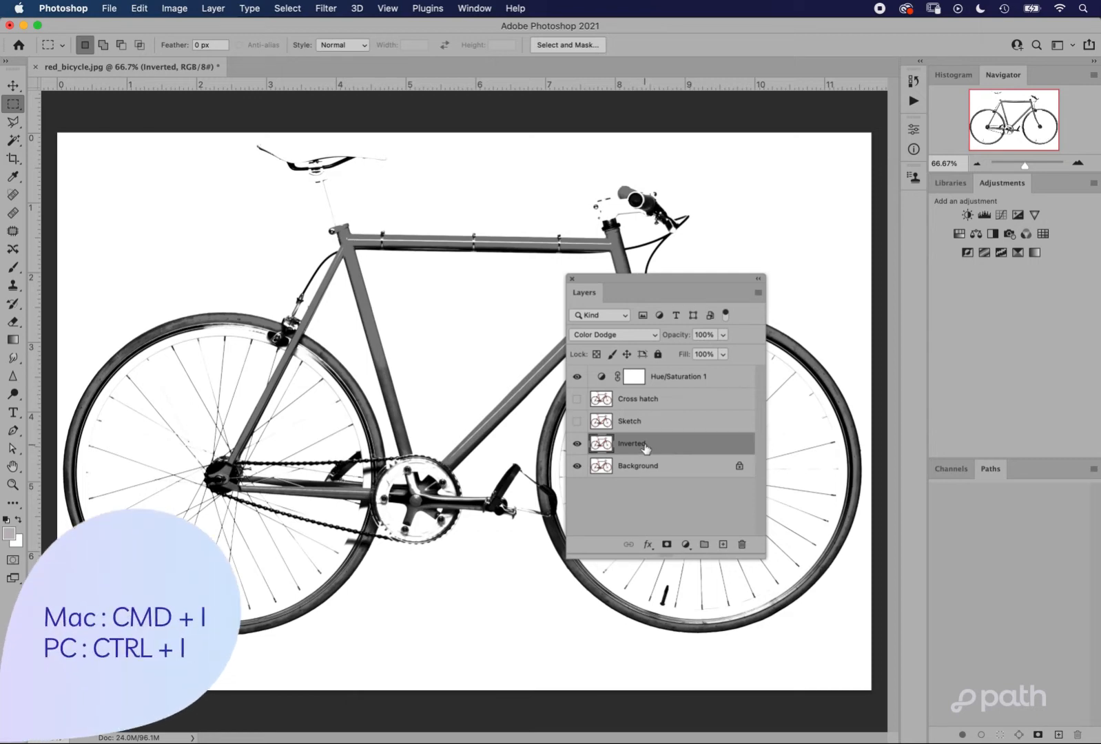
Invert the colors of the Inverted layer and choose Color Dodge again as its blend mode.
key(super+i)
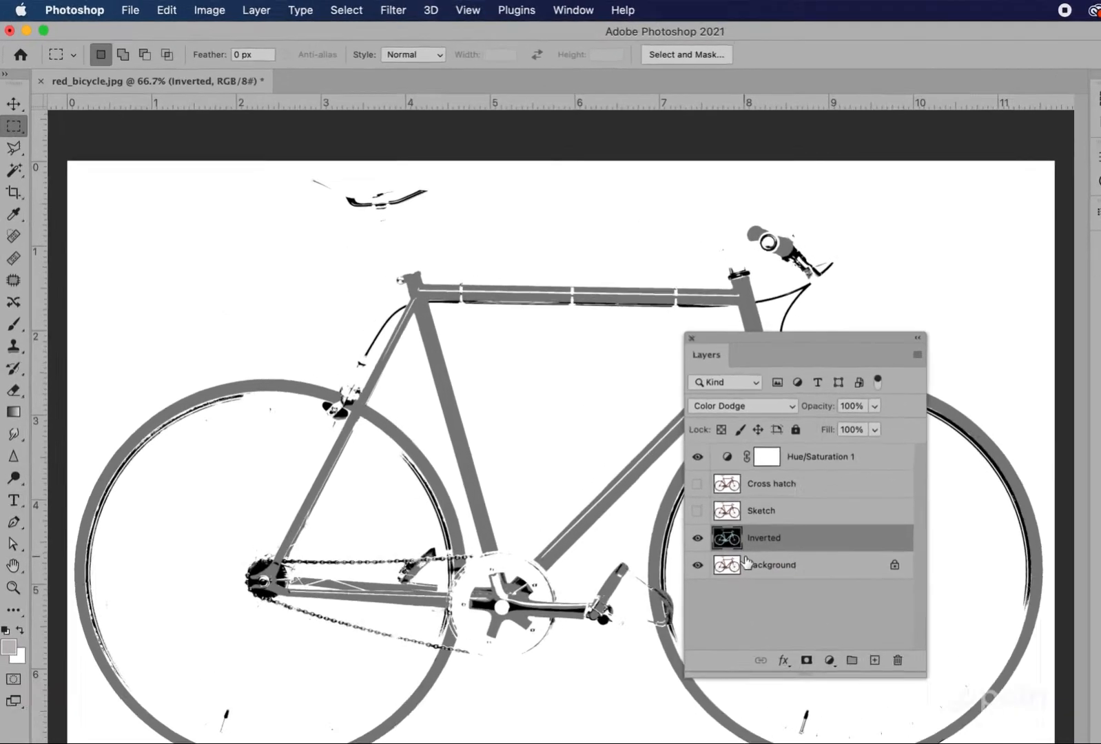
click(174, 8)
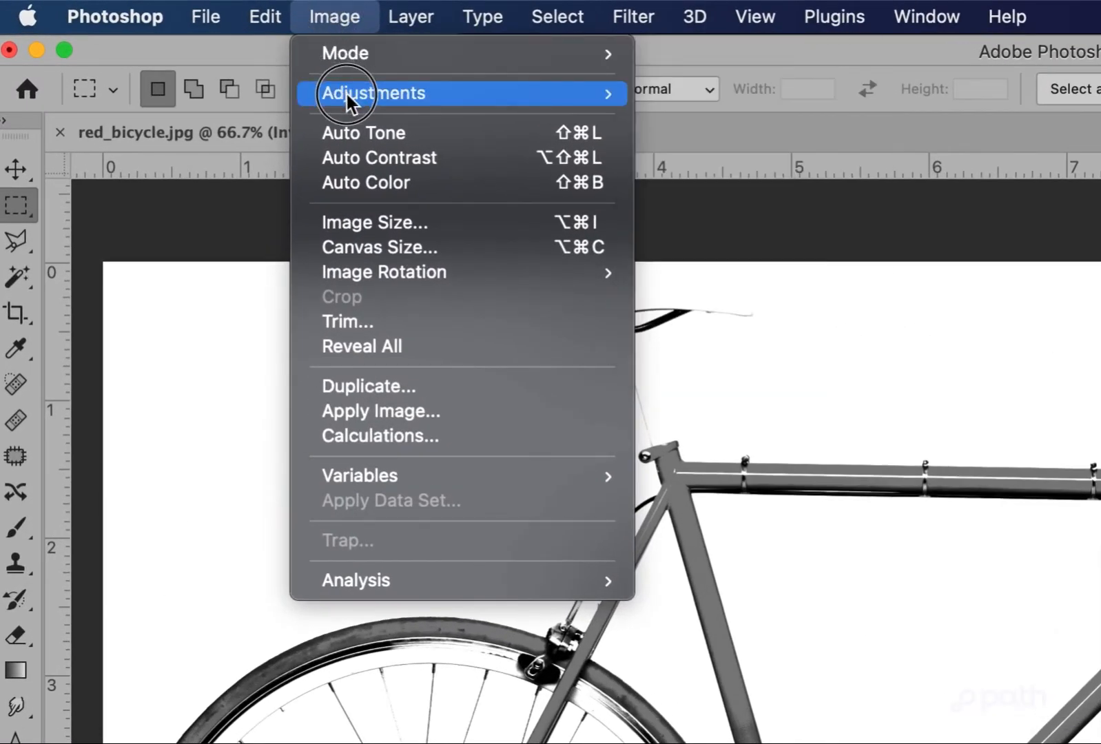
mouse_move(348, 95)
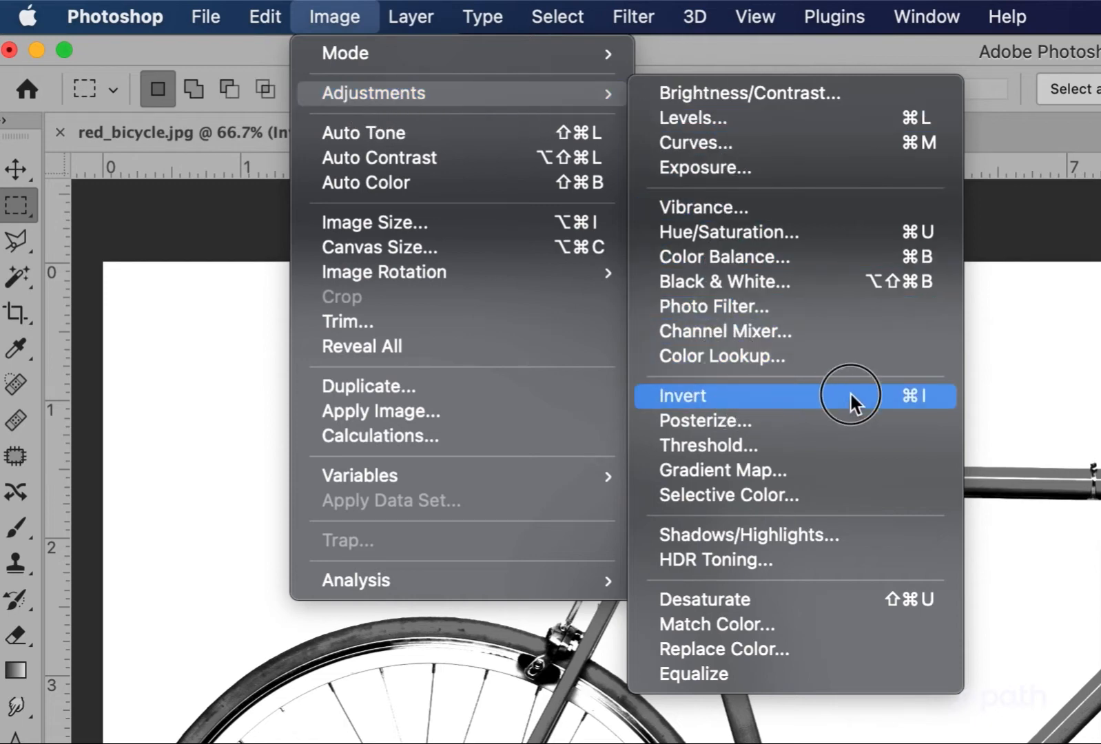
click(944, 402)
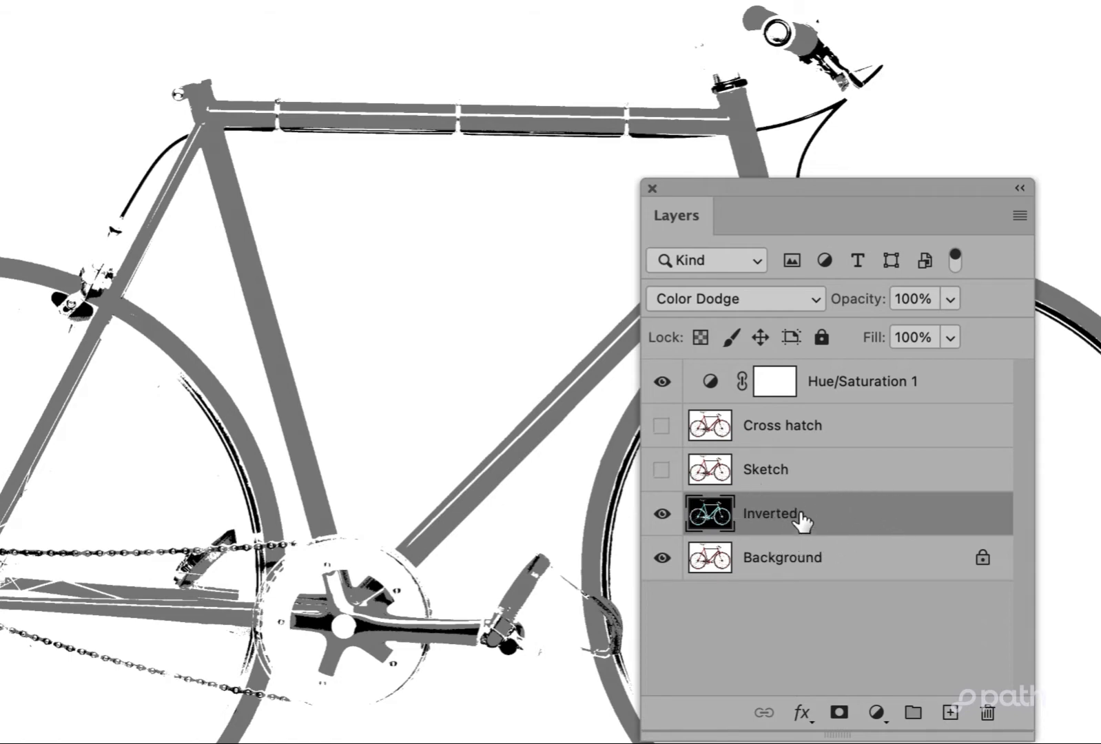
click(721, 295)
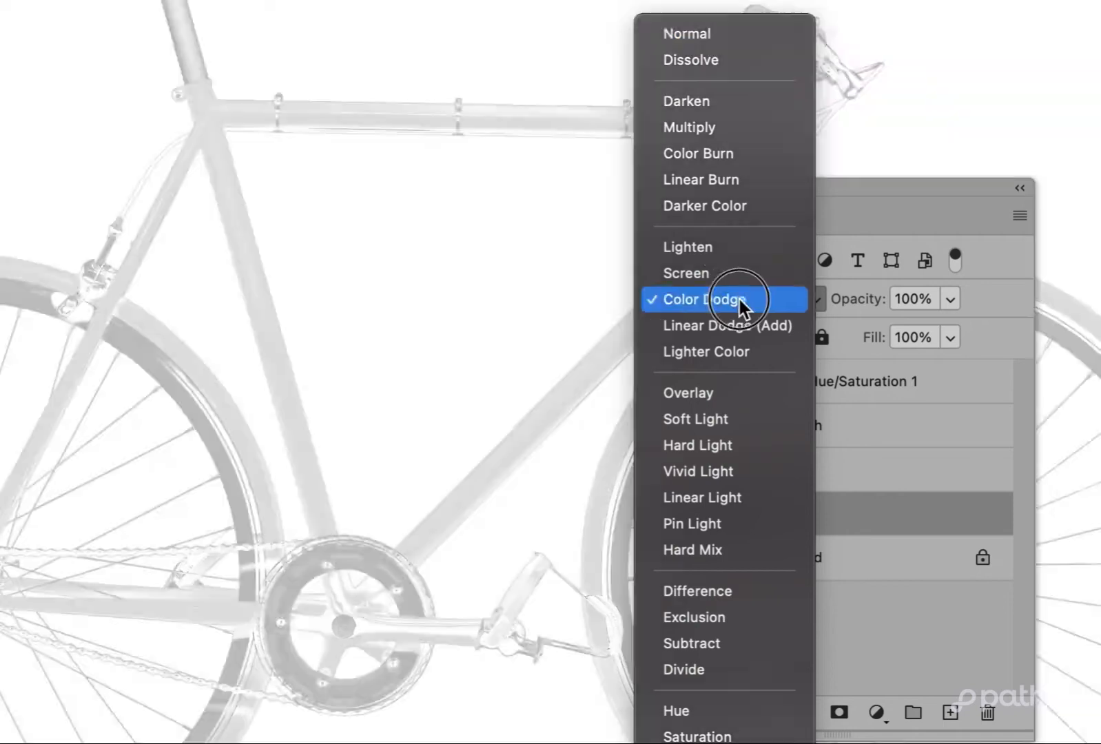
click(736, 299)
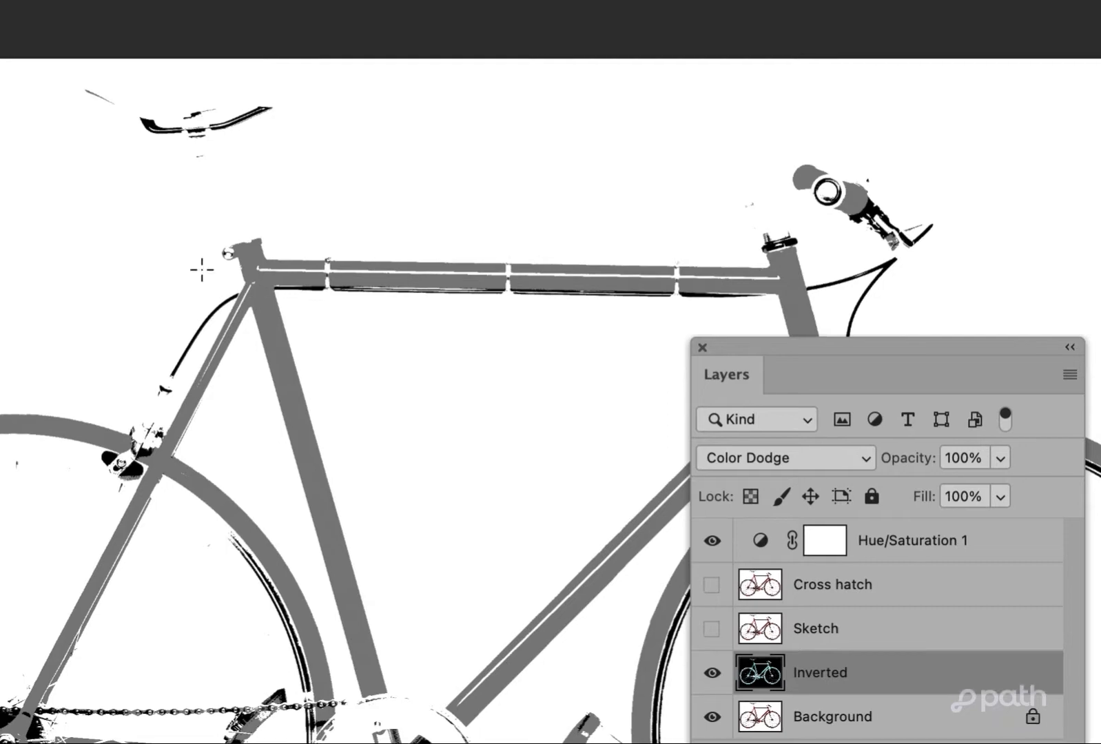
Apply a Gaussian Blur to the Inverted layer, trying radii up to 224 pixels before settling on 9.1 pixels.
click(279, 12)
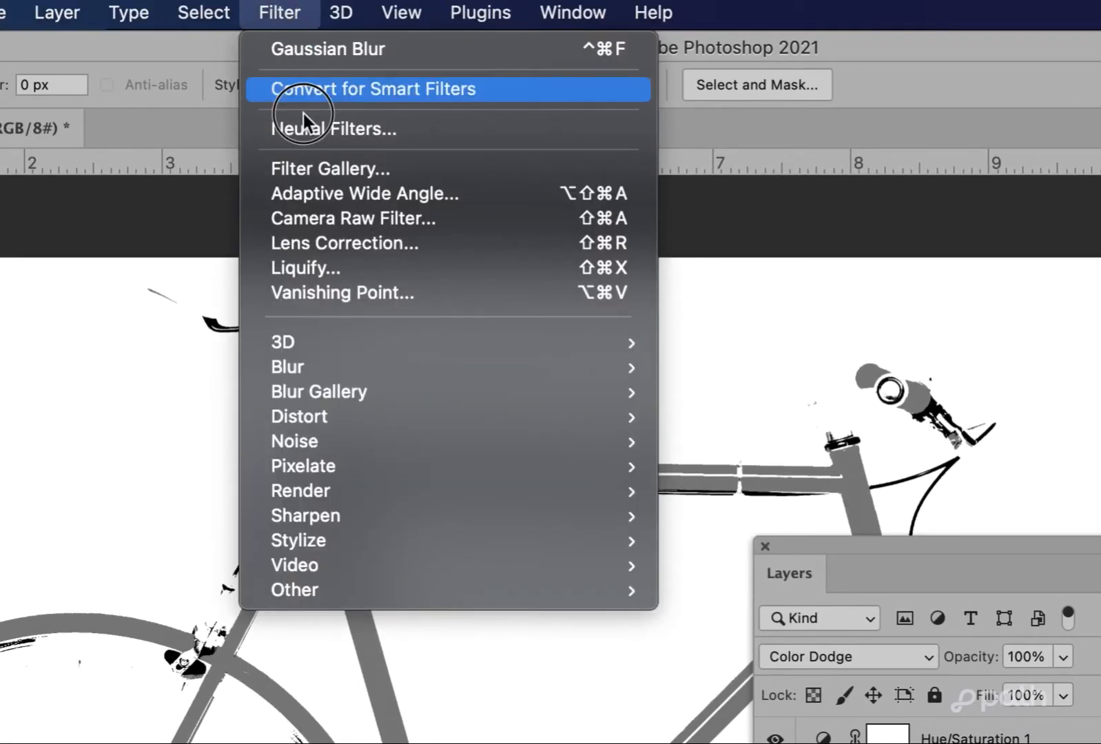
mouse_move(410, 367)
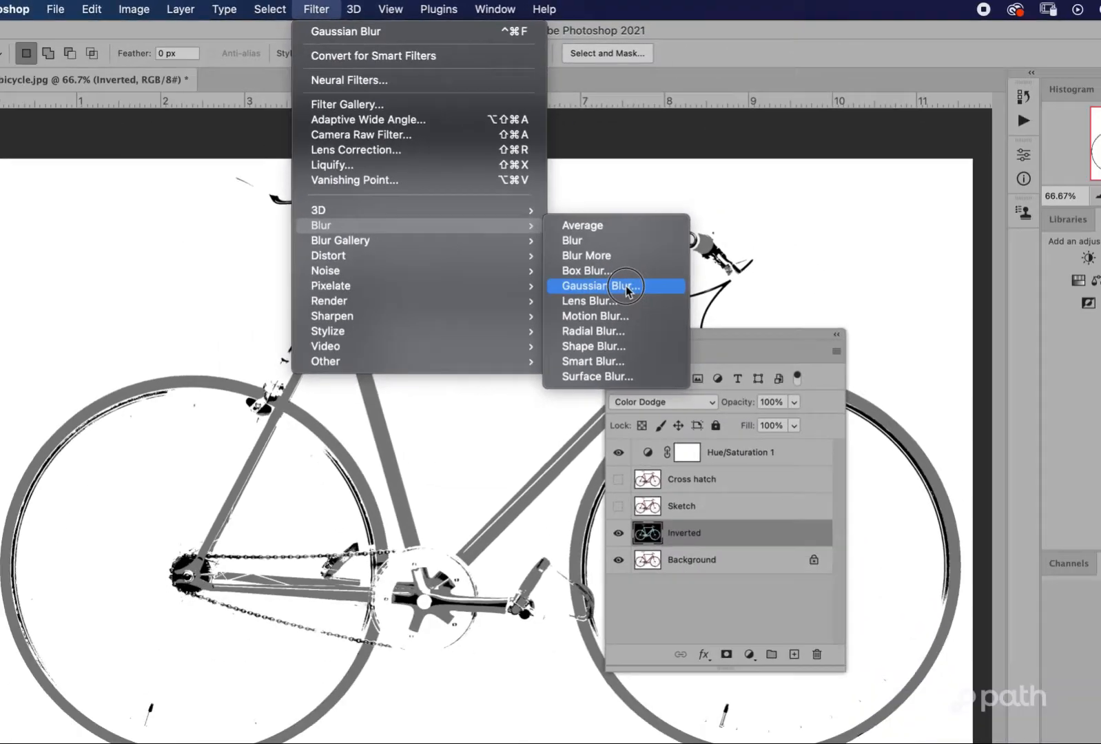
click(774, 467)
drag(915, 210, 287, 204)
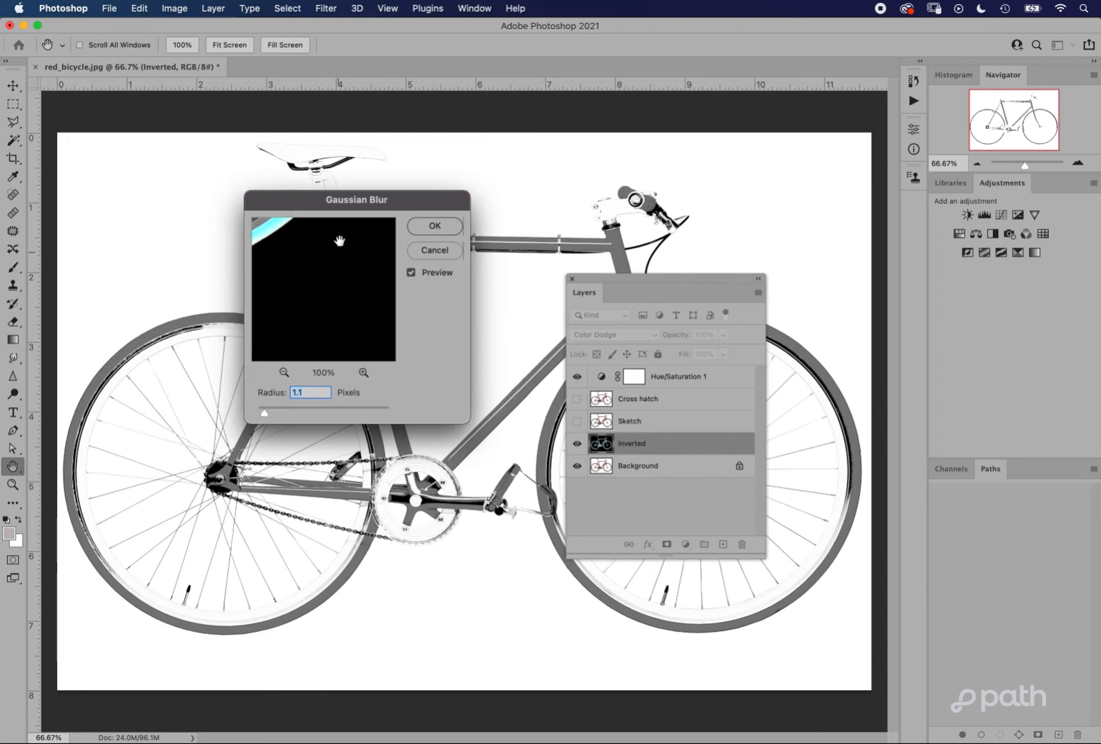
drag(316, 270, 352, 345)
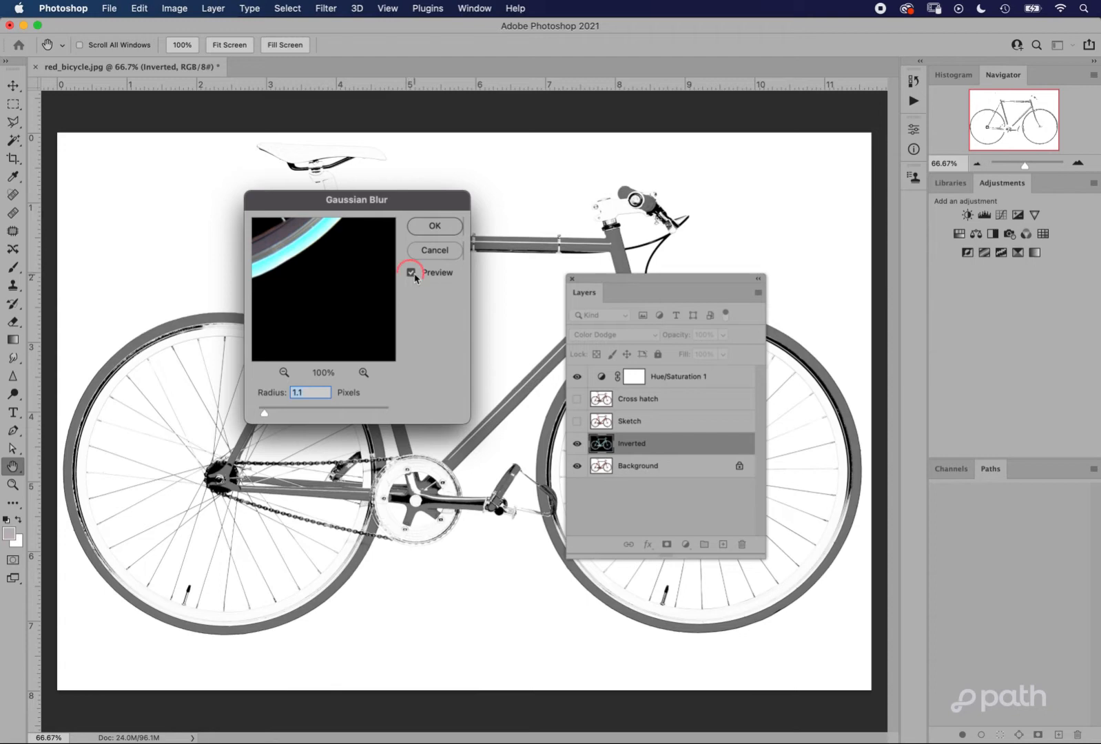
drag(265, 414, 307, 415)
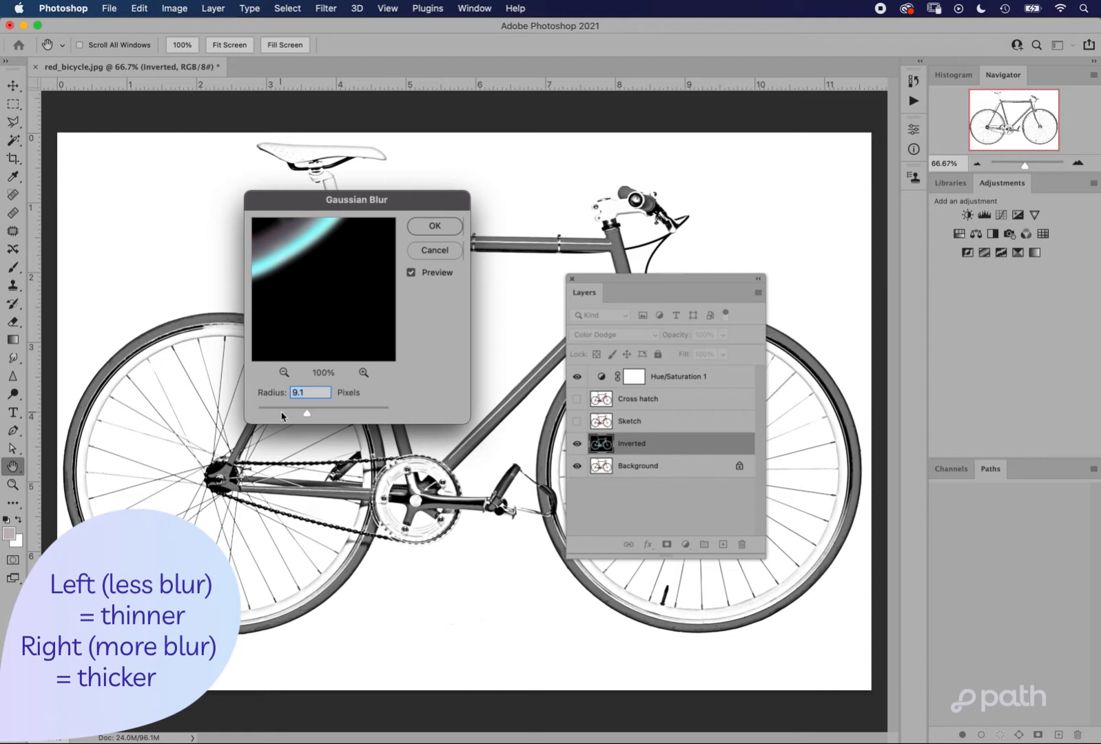
drag(305, 414, 381, 416)
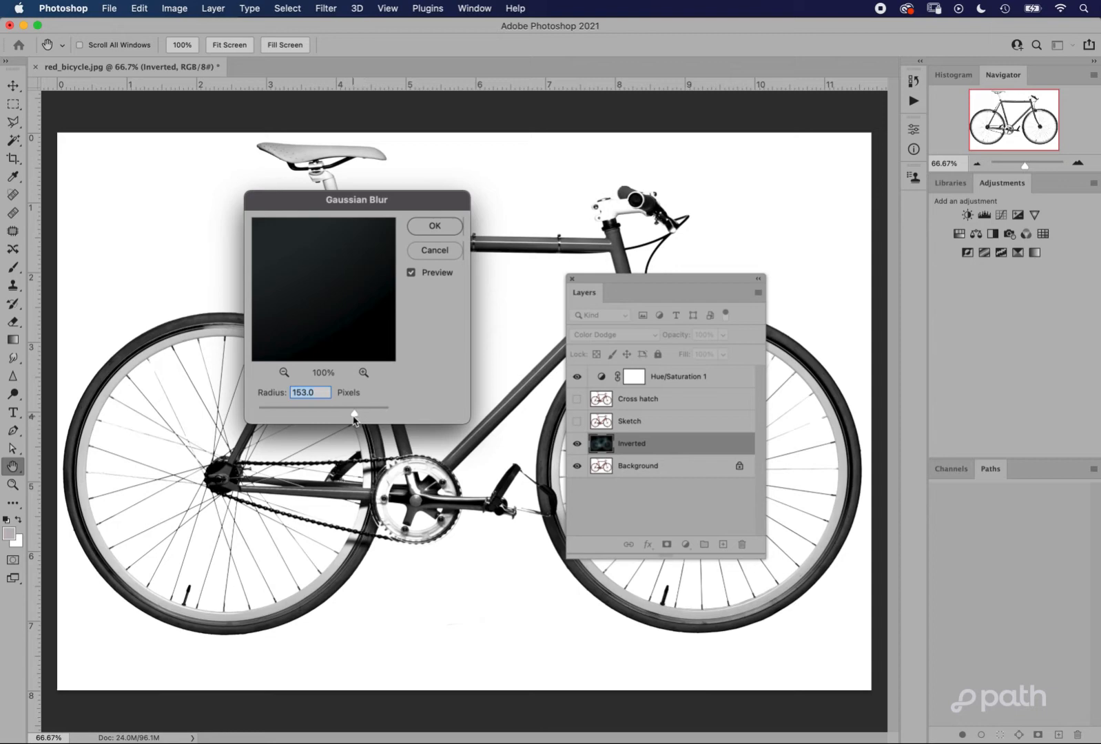
drag(353, 417, 367, 415)
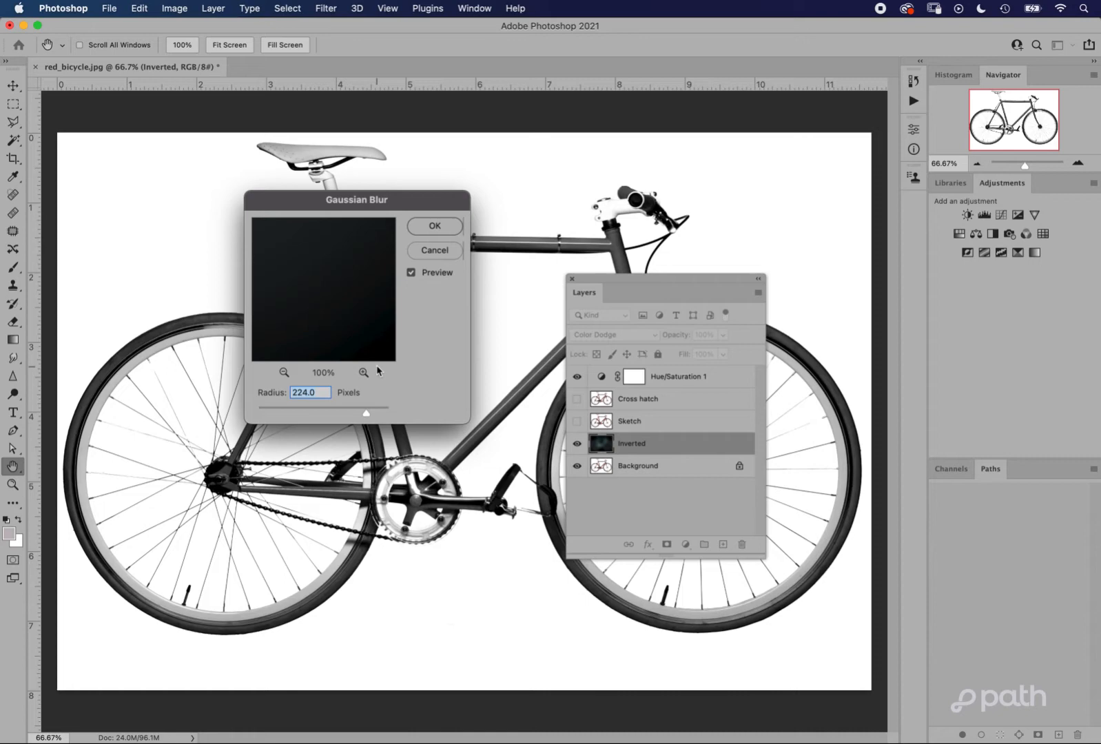
drag(368, 411, 307, 413)
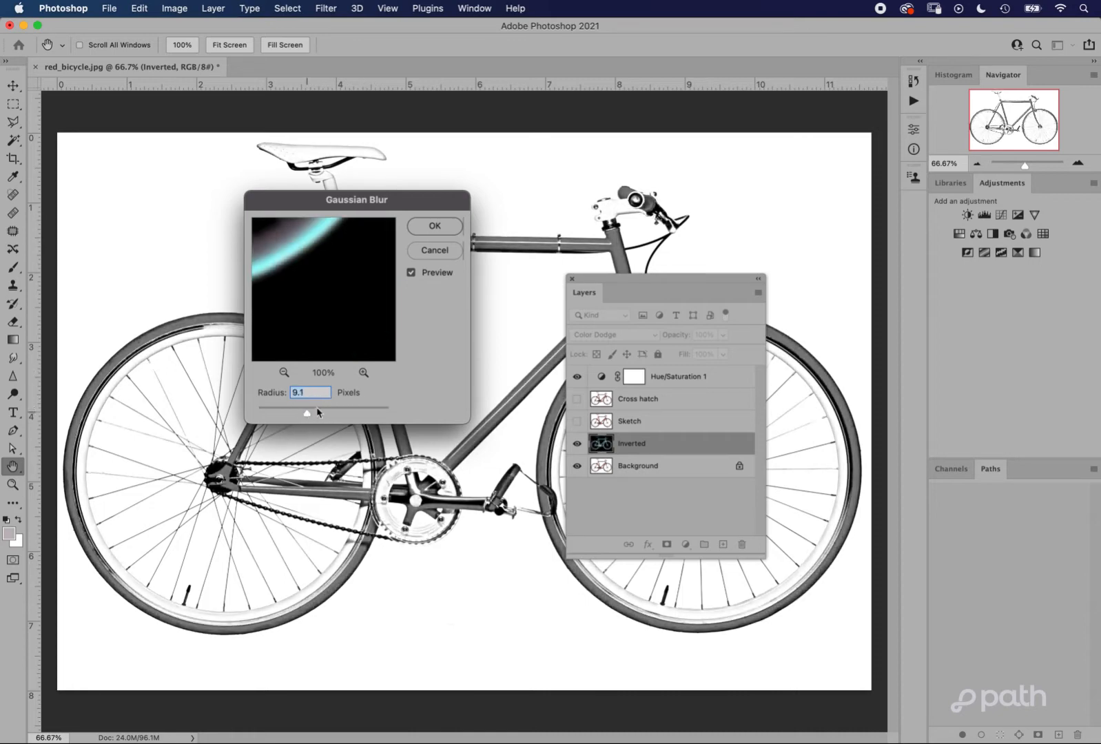
click(435, 227)
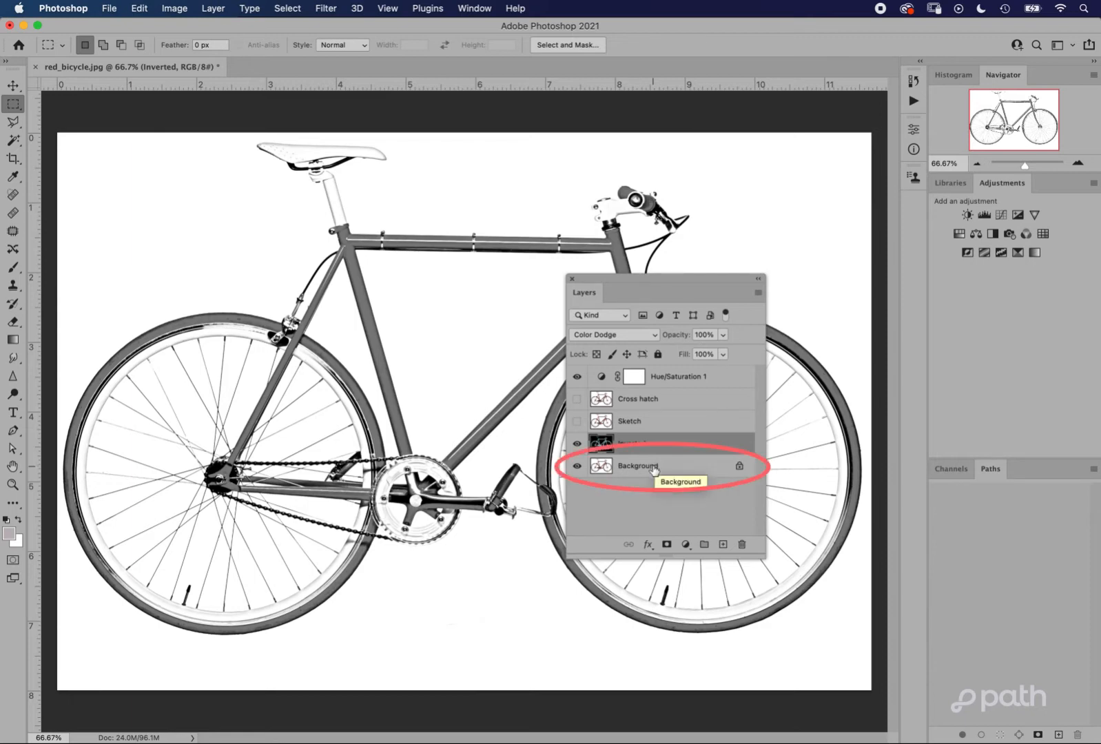
Duplicate the Background layer as "thick lines" and move the copy directly above the Inverted layer.
click(654, 468)
click(758, 292)
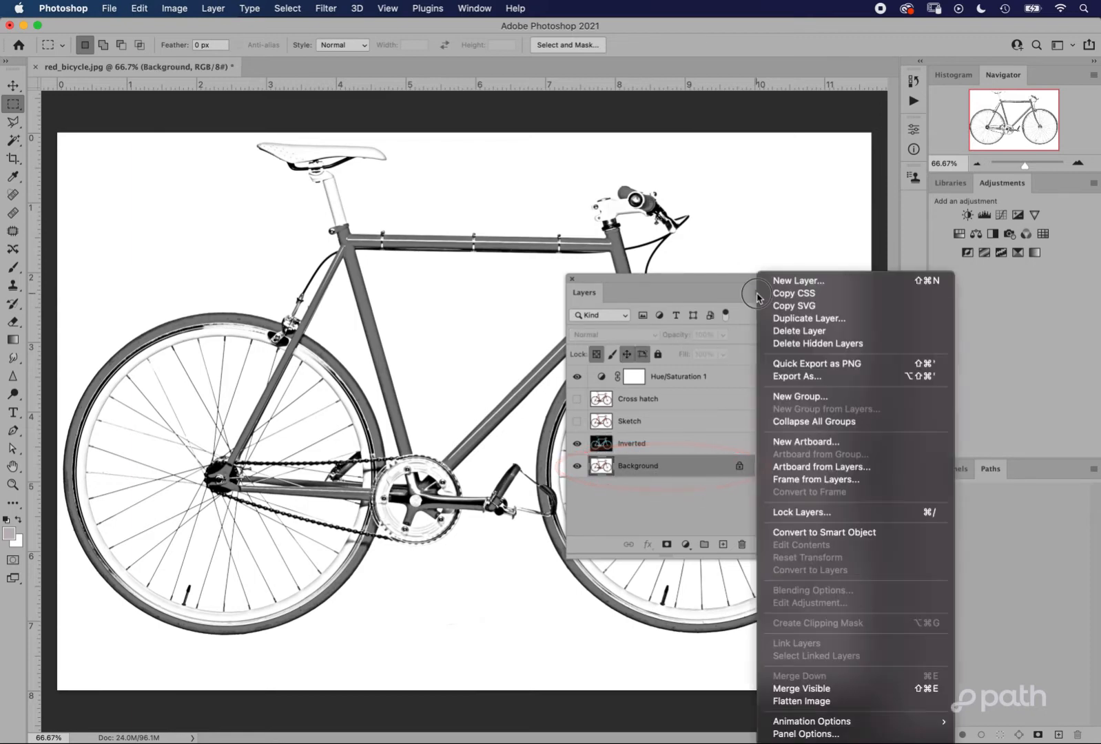
click(792, 319)
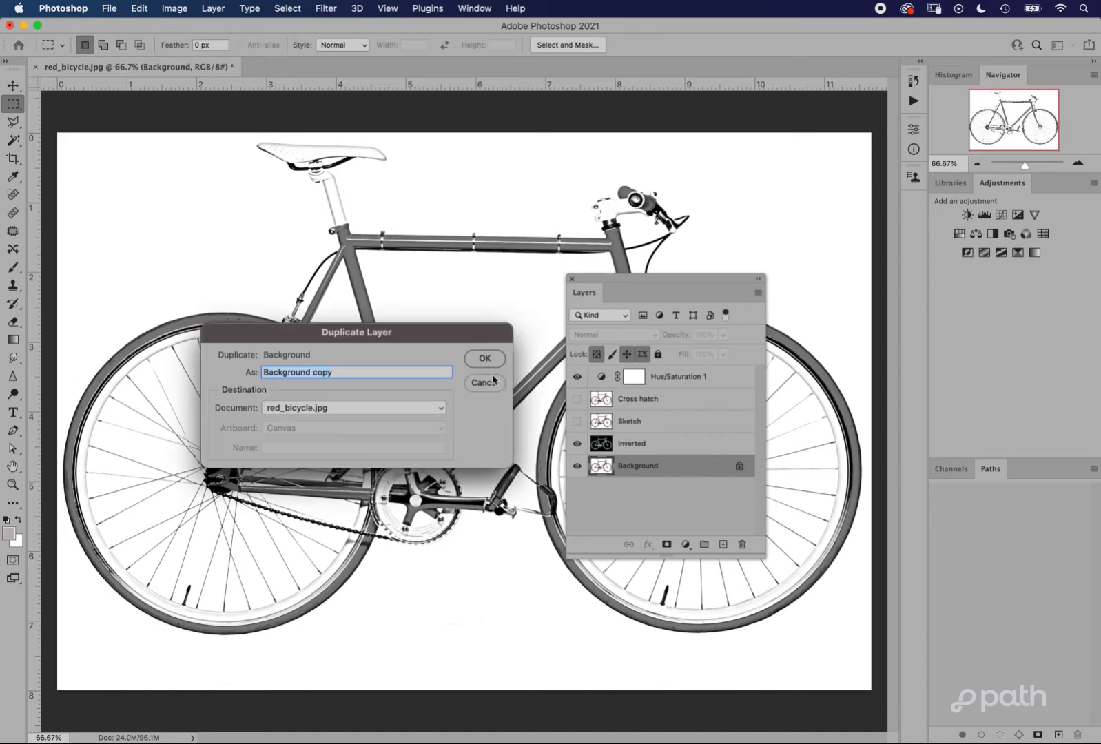
text(thick lines)
key(Return)
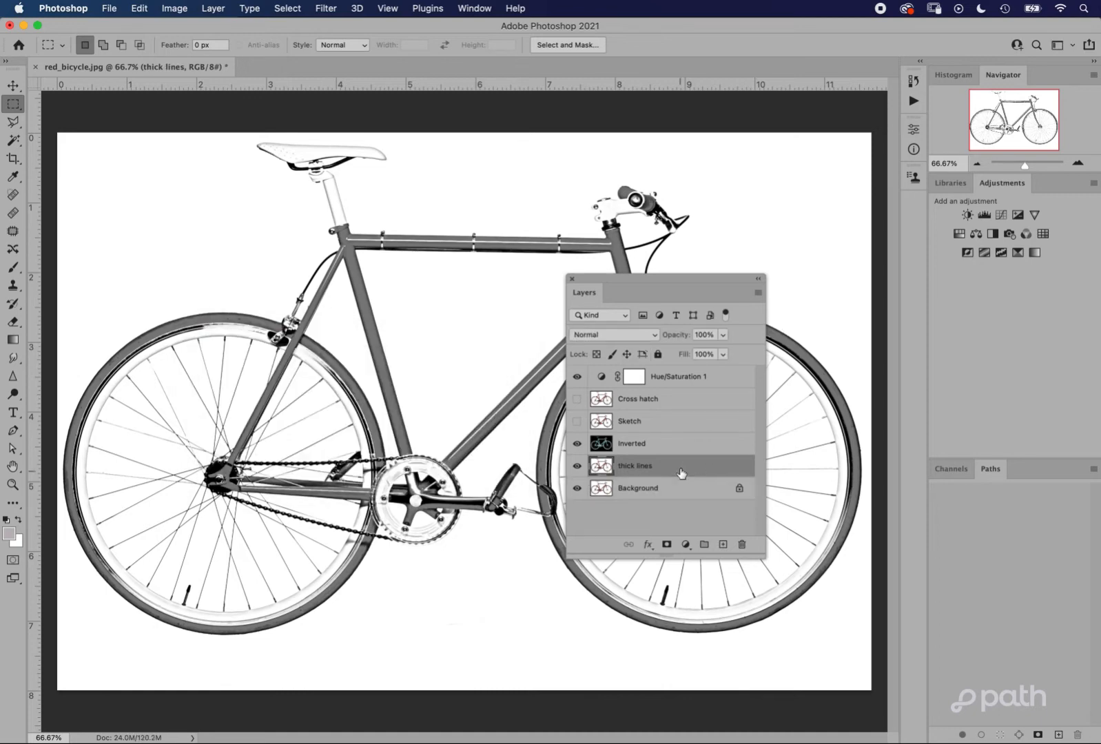
drag(677, 470, 665, 433)
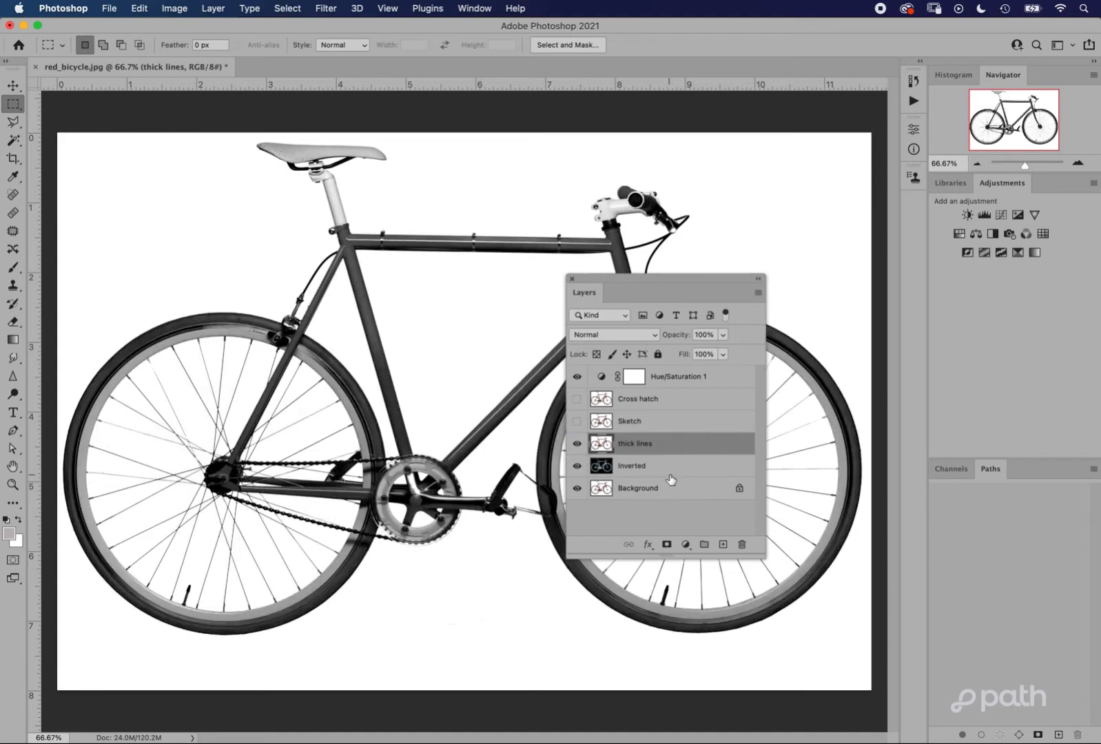
Open the Filter Gallery for the thick lines layer and set the Glowing Edges filter's Edge Width to 7.
click(326, 9)
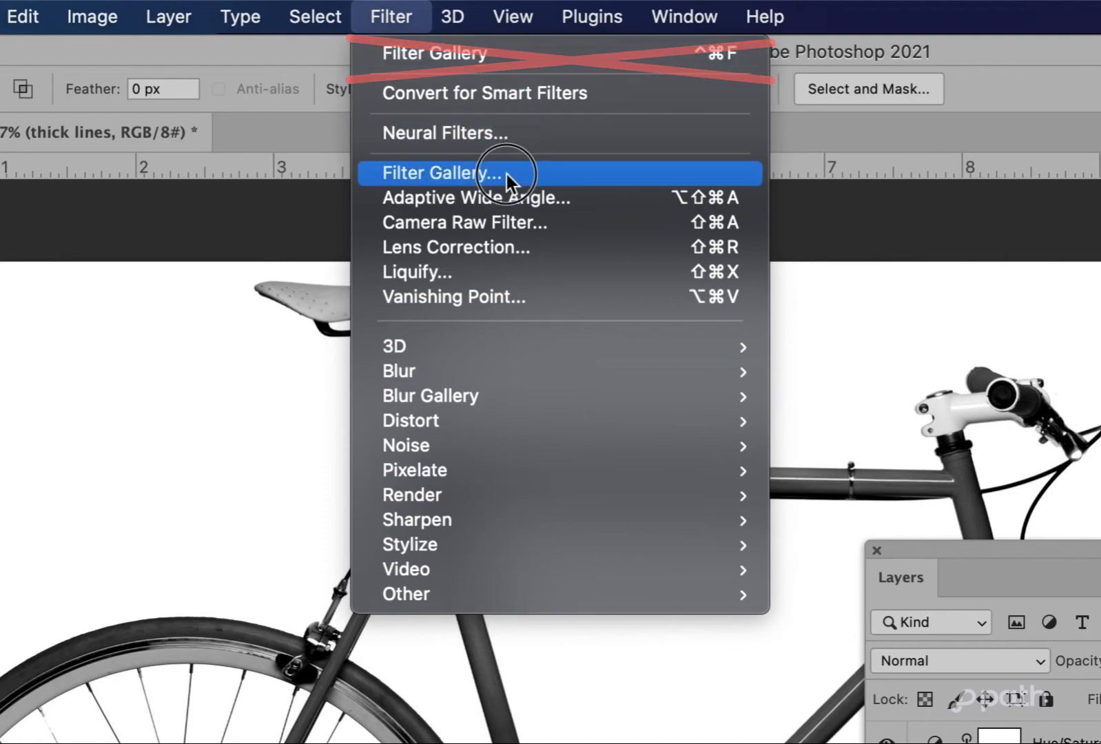
click(544, 174)
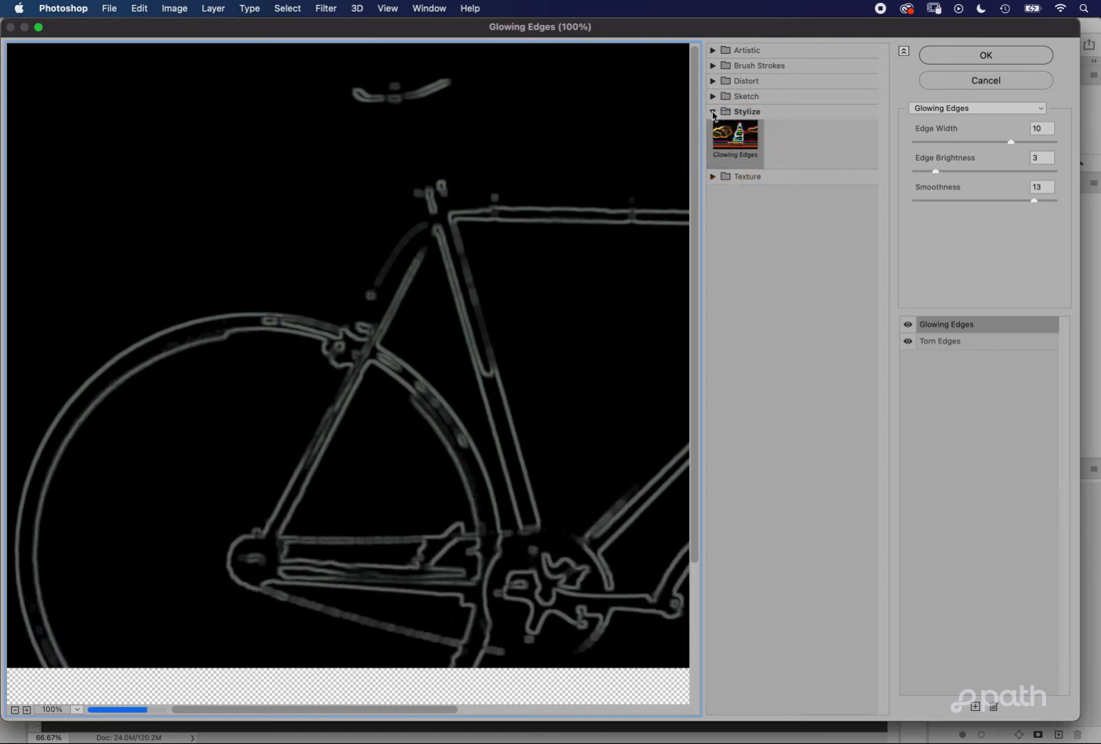
click(714, 112)
click(712, 97)
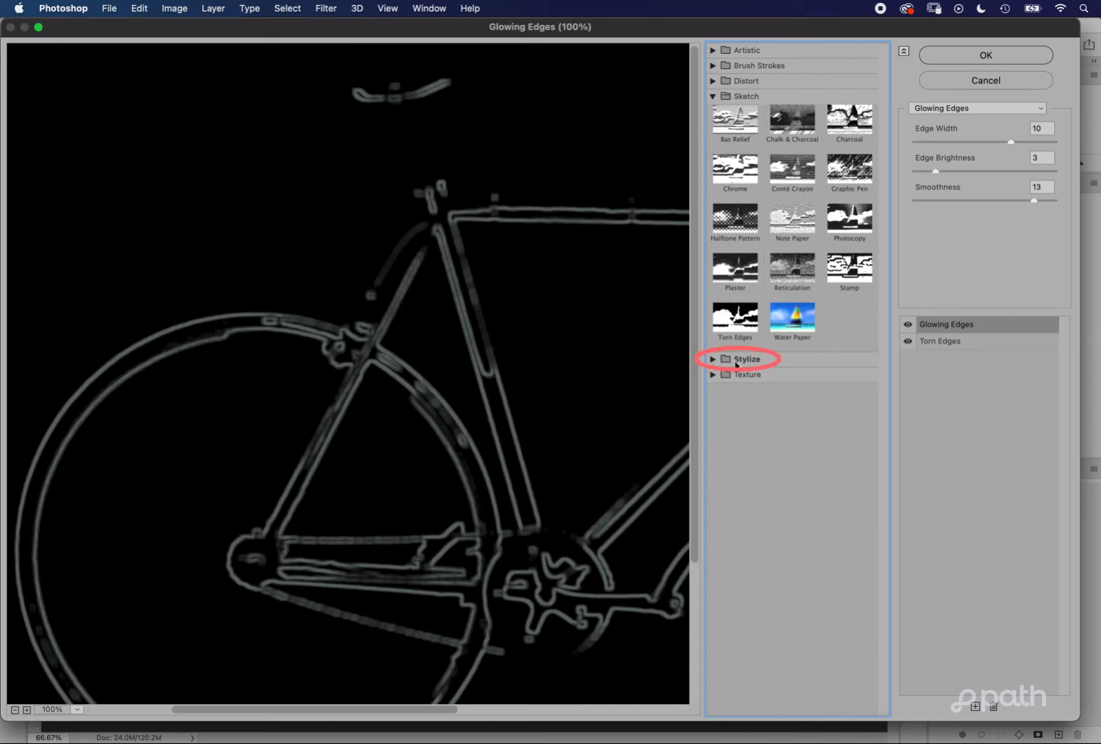
click(713, 360)
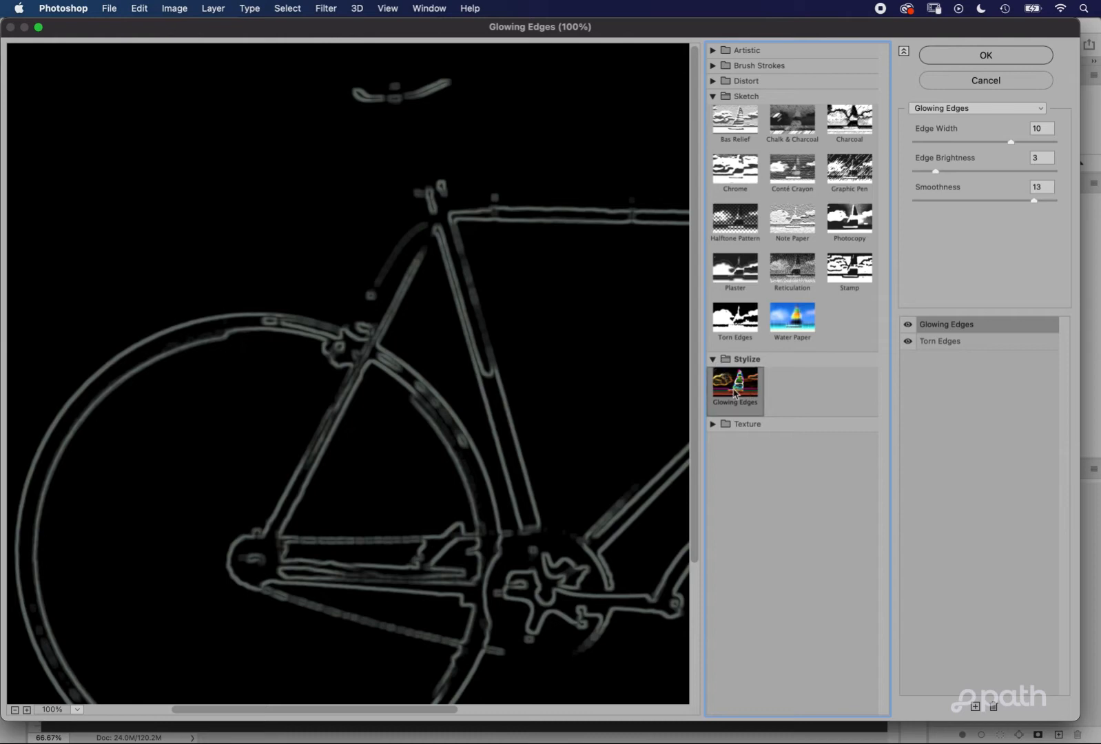
click(1012, 142)
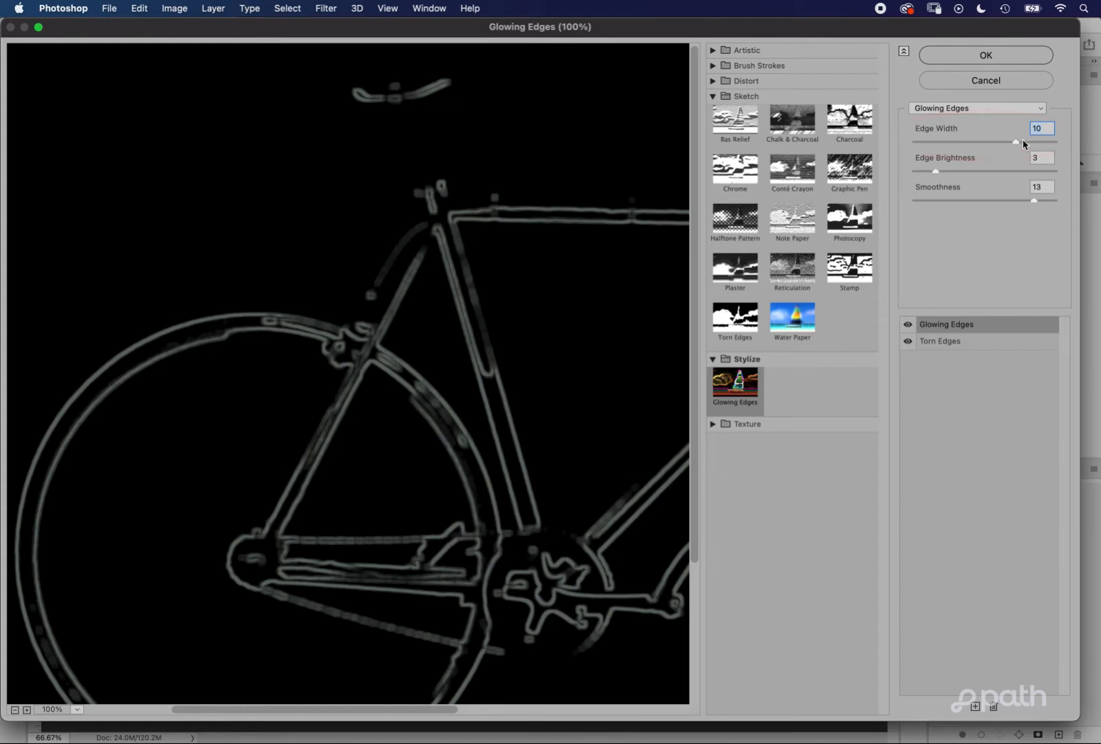
drag(1017, 142, 950, 144)
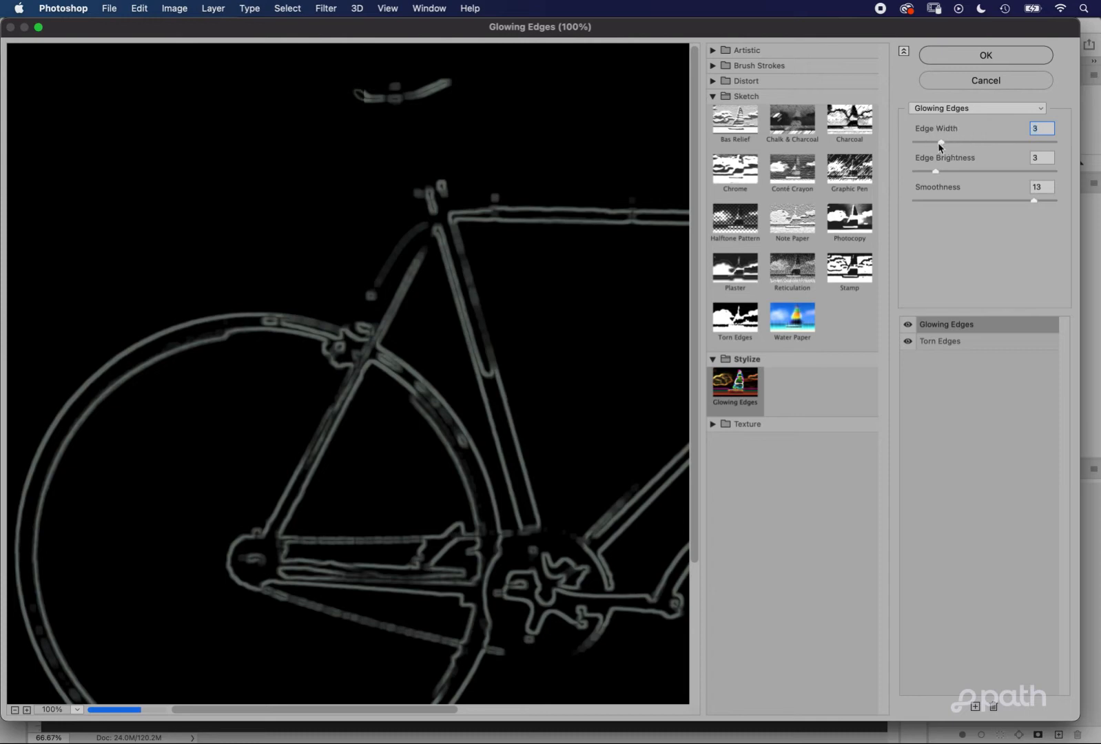
click(941, 142)
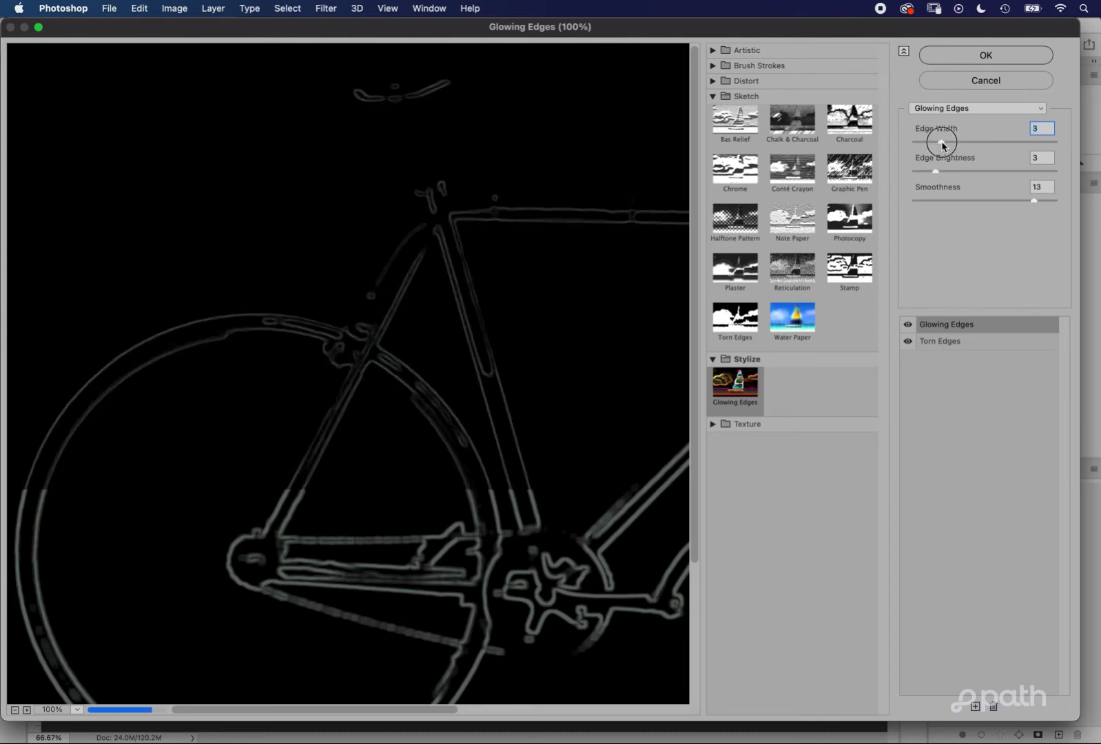
drag(942, 142, 982, 142)
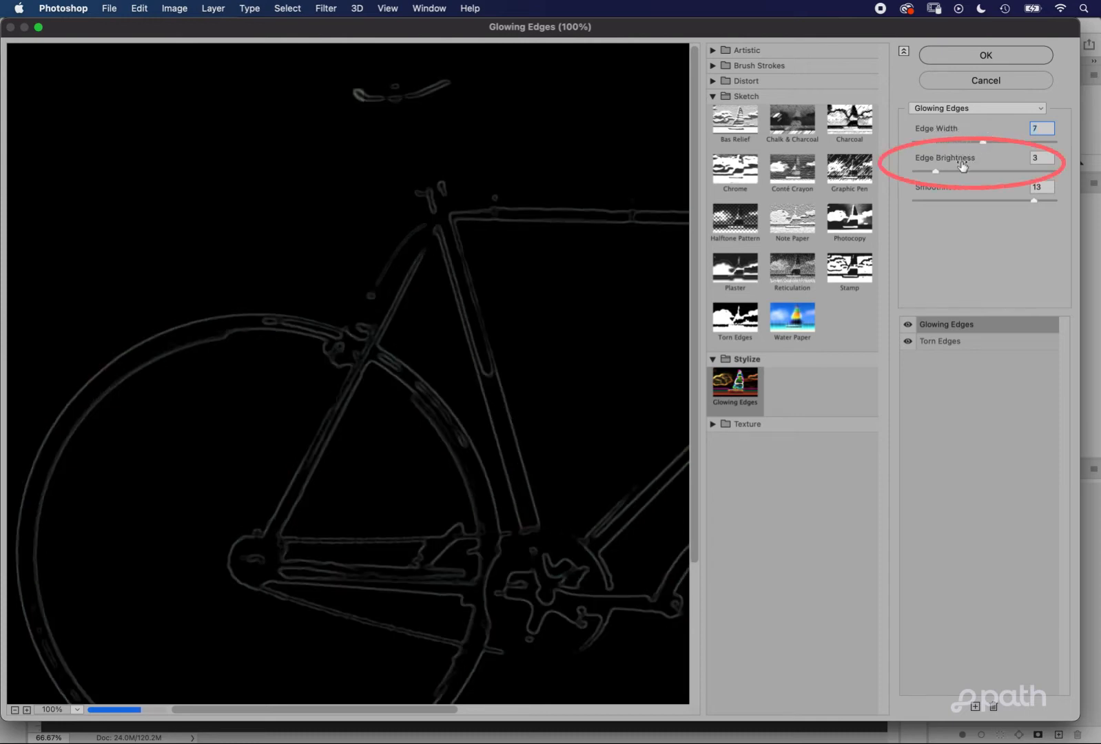
Set the Glowing Edges Edge Brightness to 6 and Smoothness to 8, and apply the filters to the thick lines layer.
drag(934, 170, 927, 171)
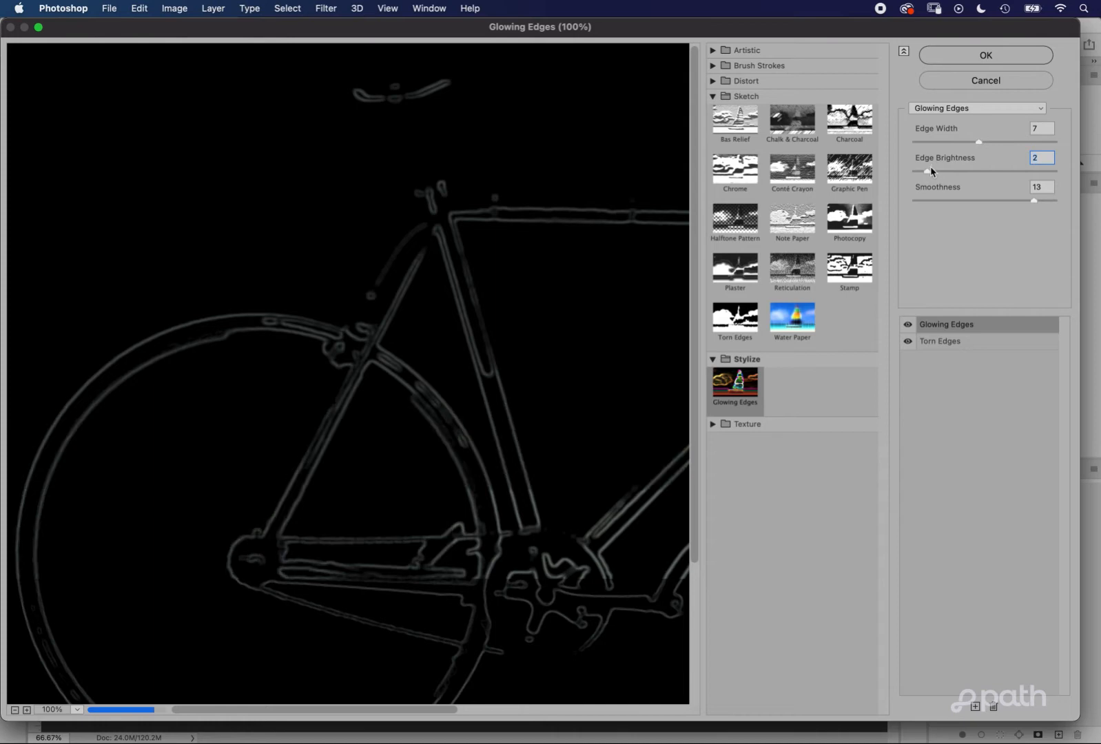
drag(928, 172, 936, 173)
drag(951, 173, 988, 200)
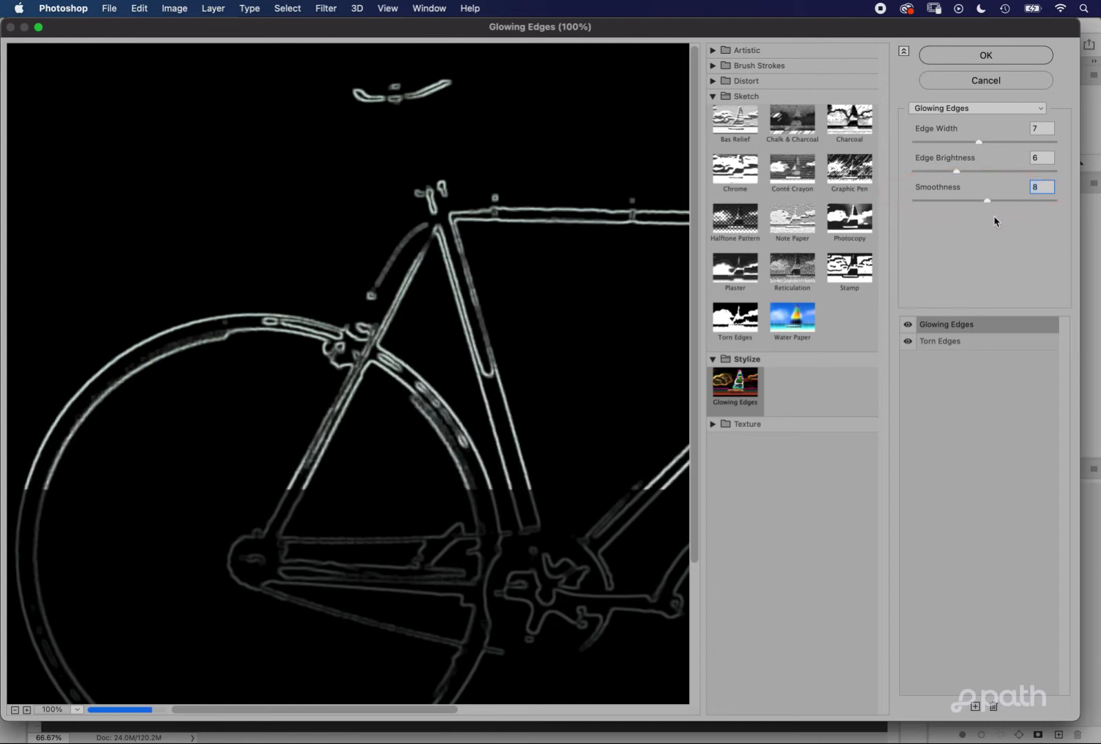
drag(987, 204, 982, 205)
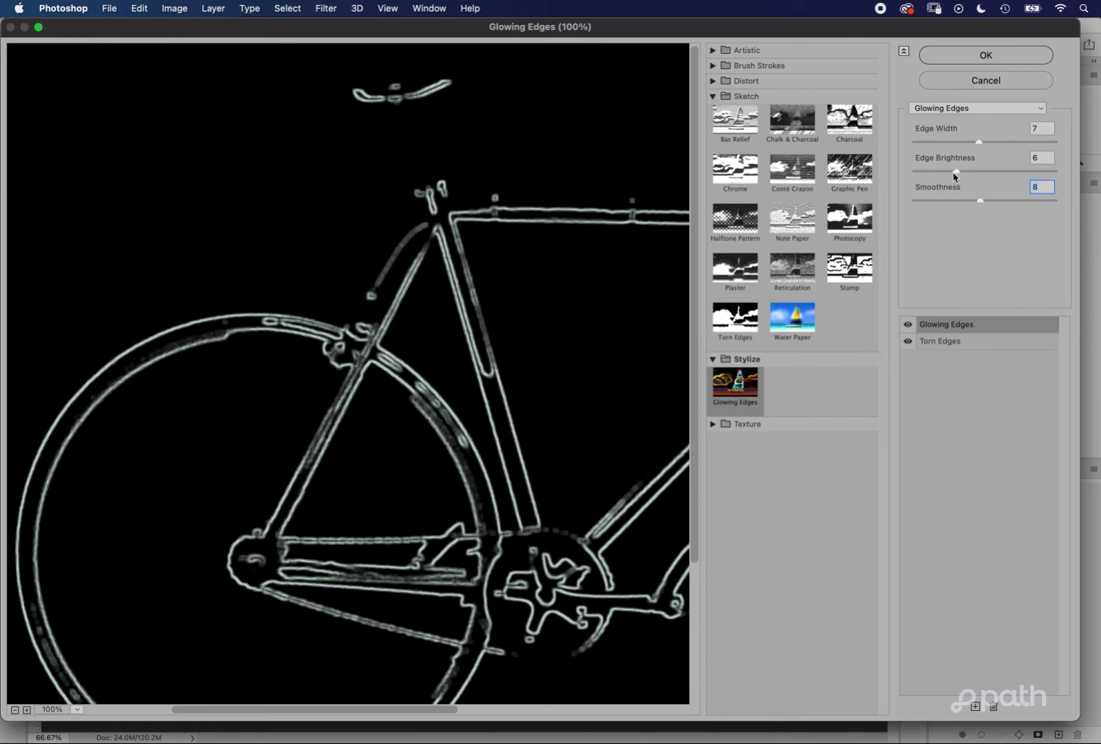
click(964, 55)
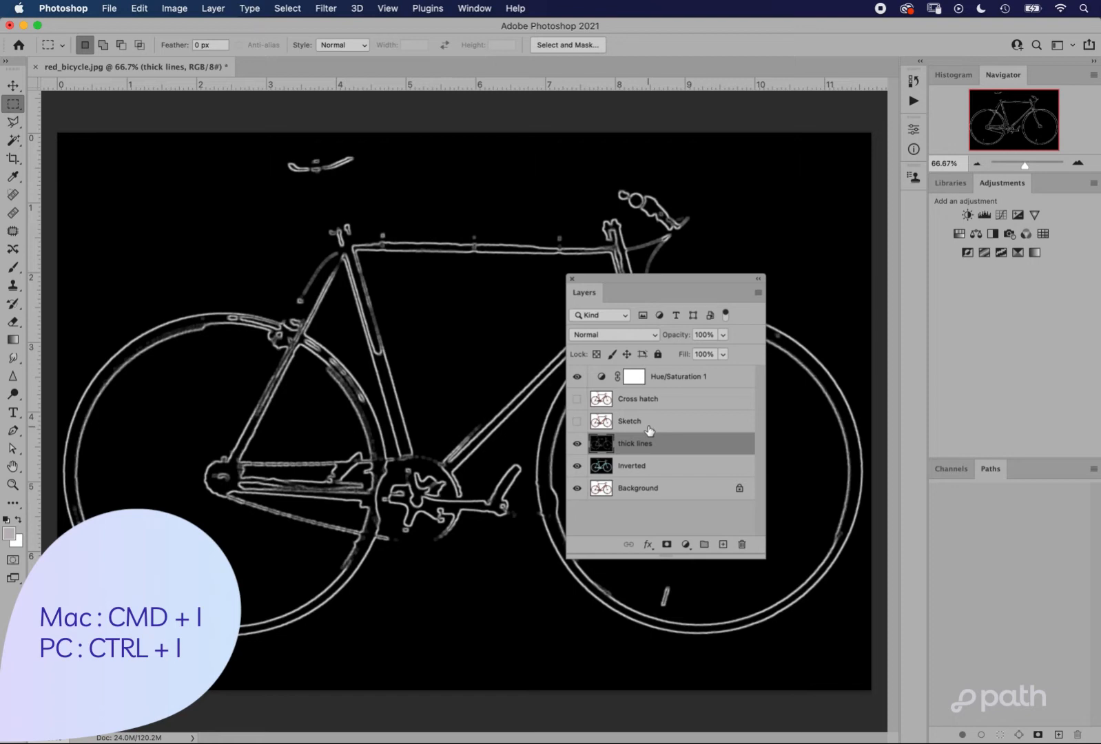
Invert the colors of the thick lines layer and set its blend mode to Multiply.
key(super+i)
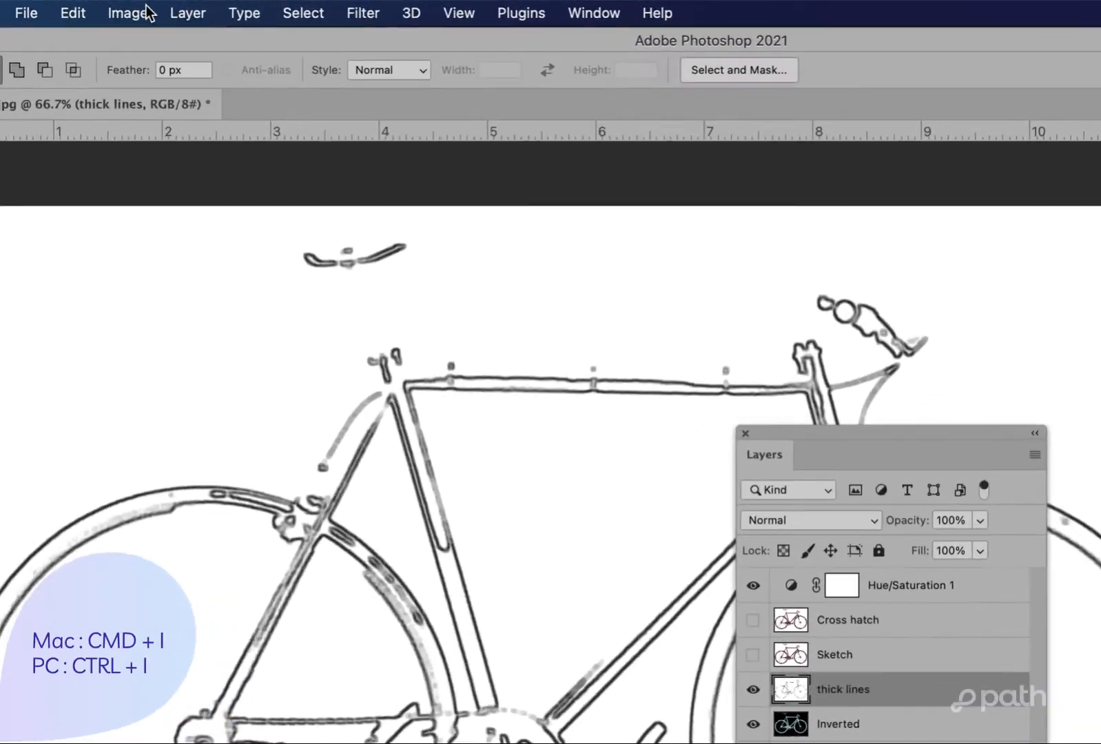
click(174, 8)
mouse_move(126, 88)
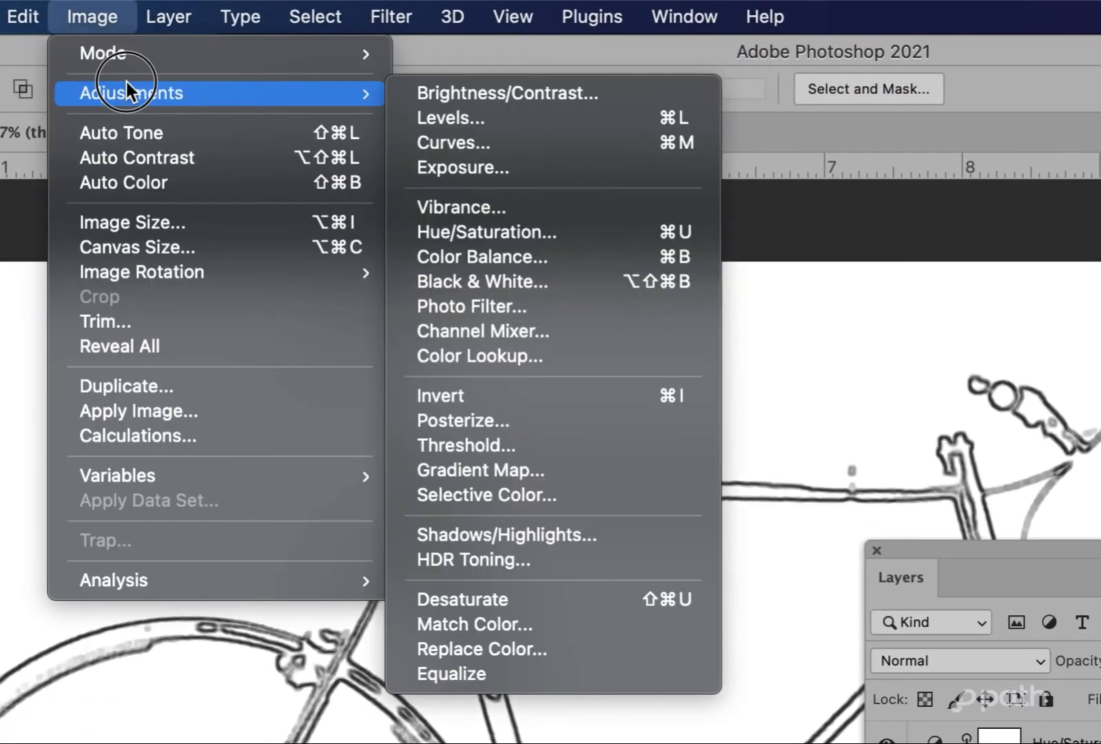
click(900, 391)
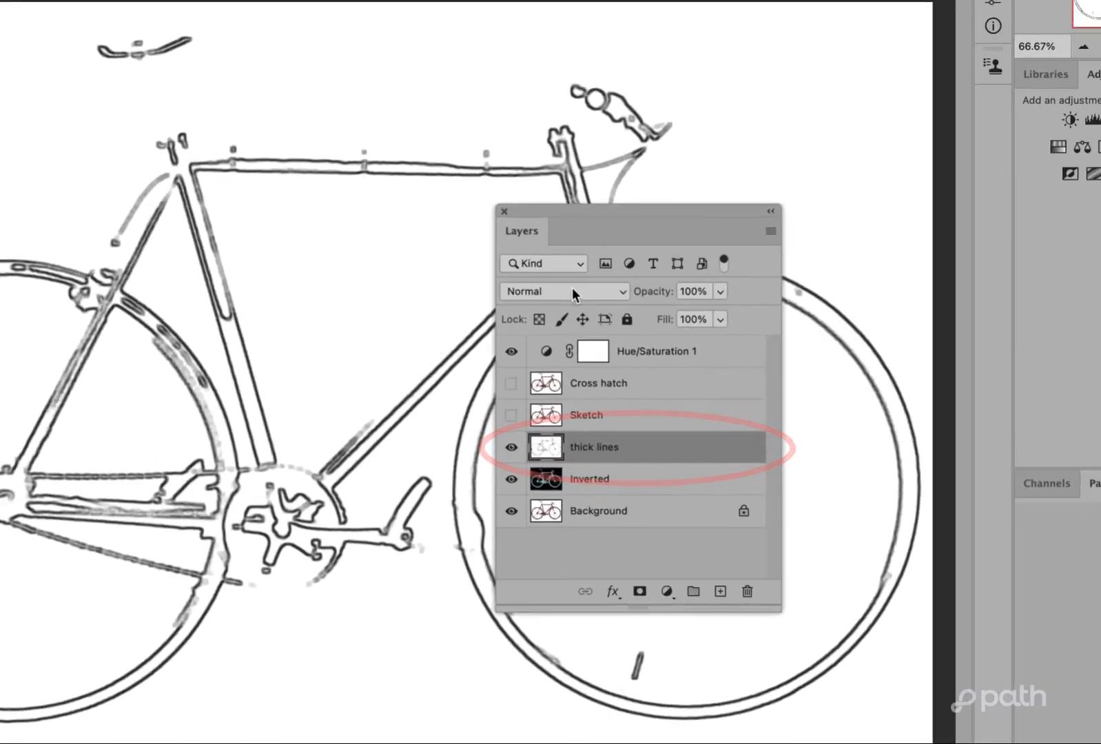
click(623, 334)
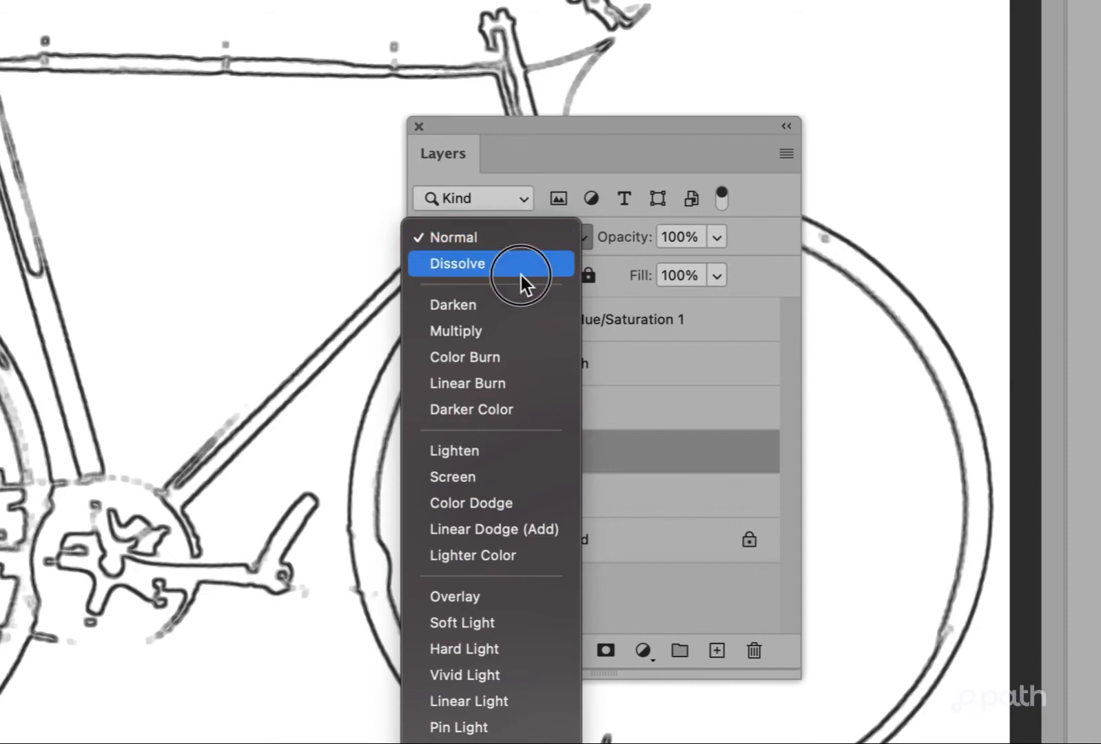
click(521, 331)
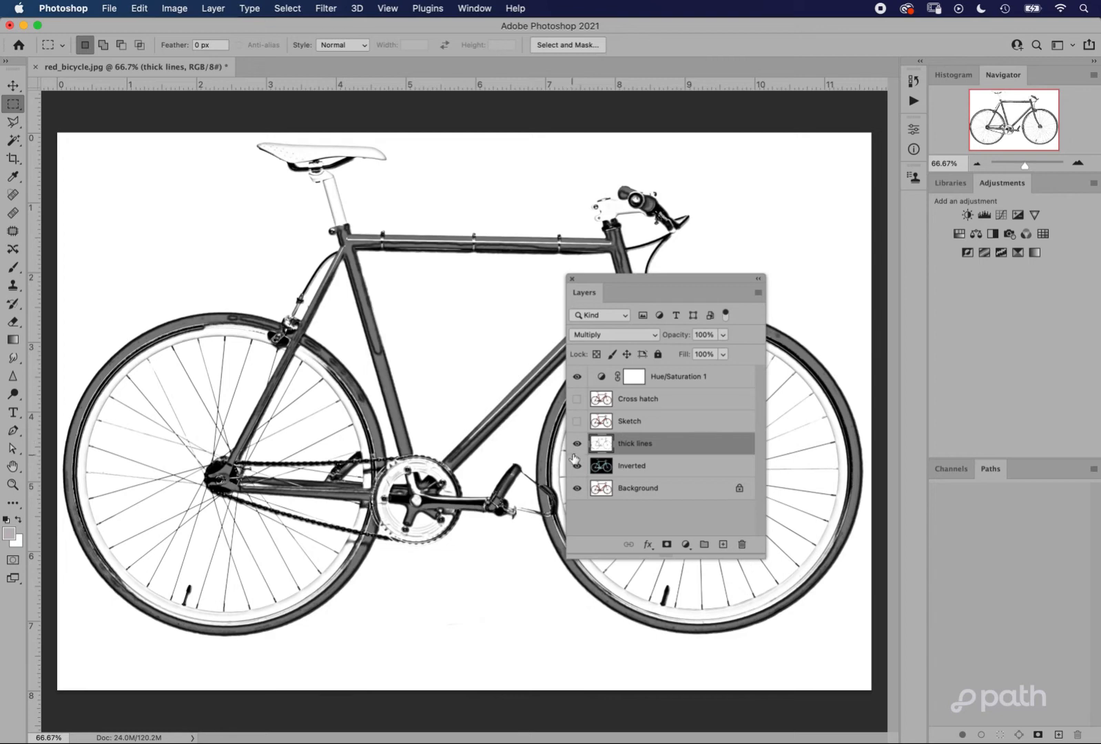
Compare the image with and without the thick lines layer, leaving that layer hidden.
click(576, 444)
click(577, 445)
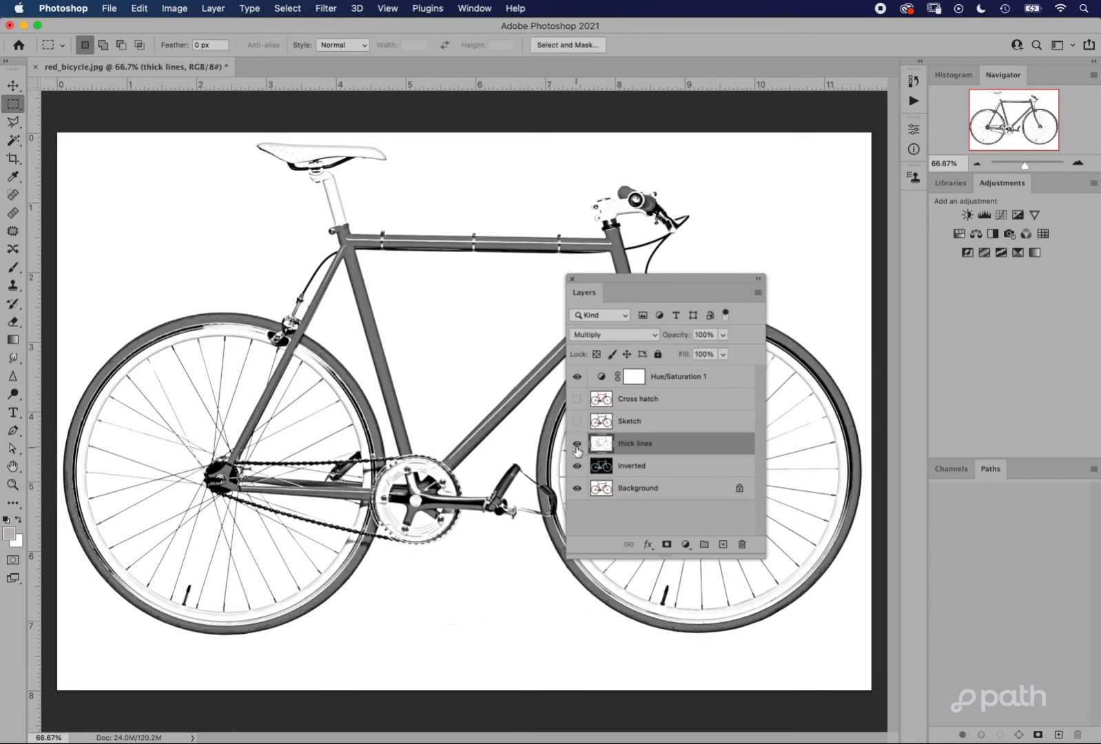
click(576, 445)
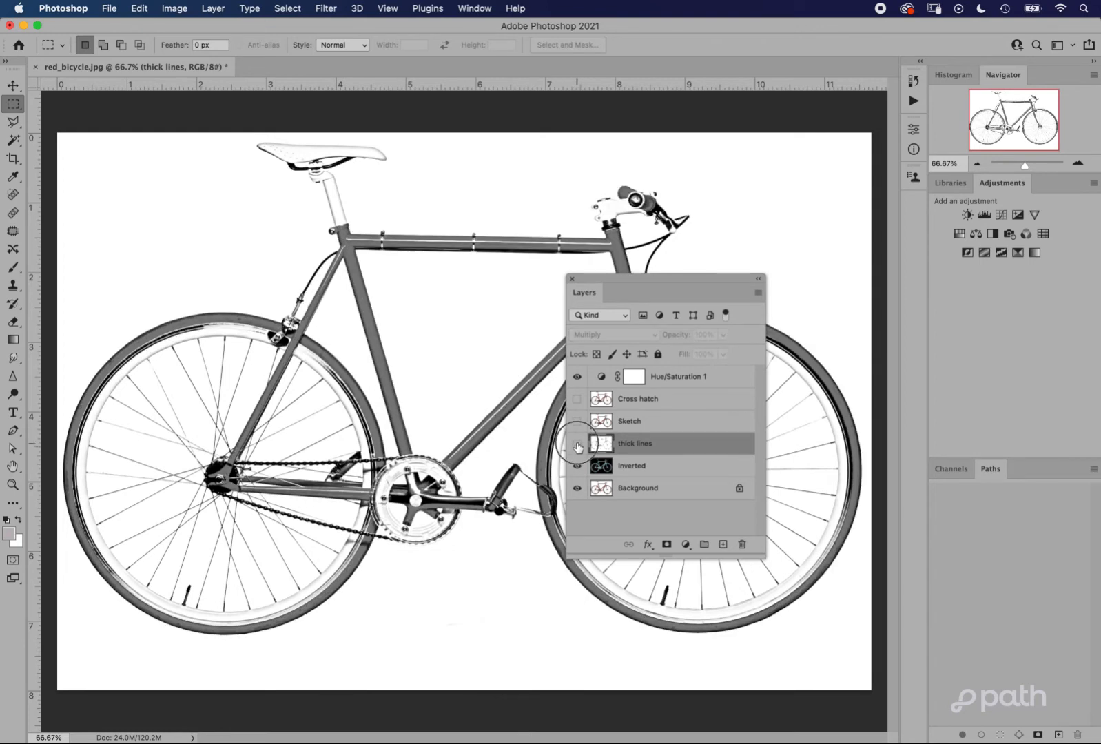
click(577, 445)
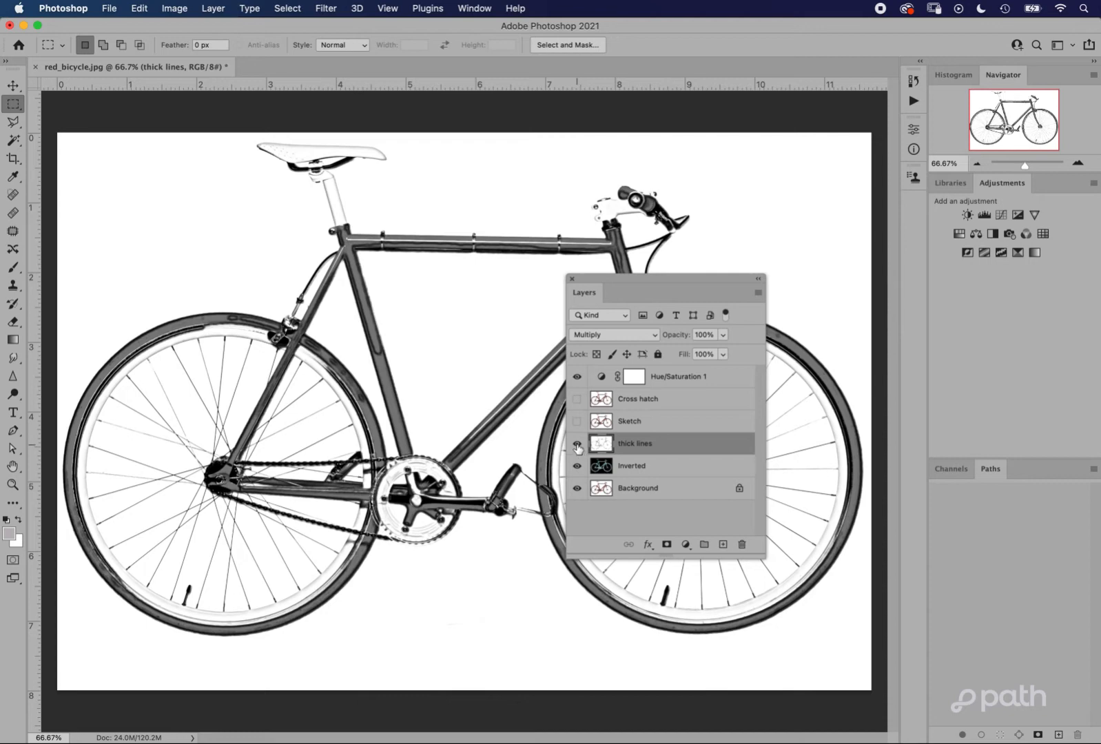
click(576, 445)
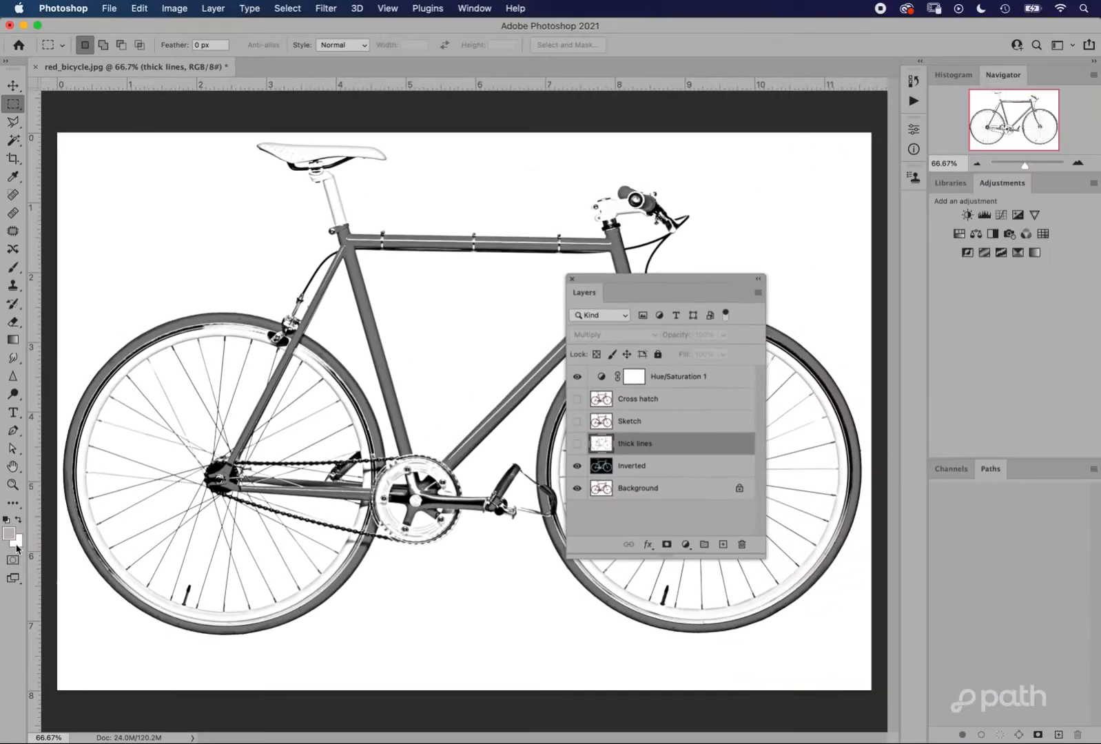
Set the background color to pure white (ffffff) and return to the Rectangular Marquee tool.
click(29, 501)
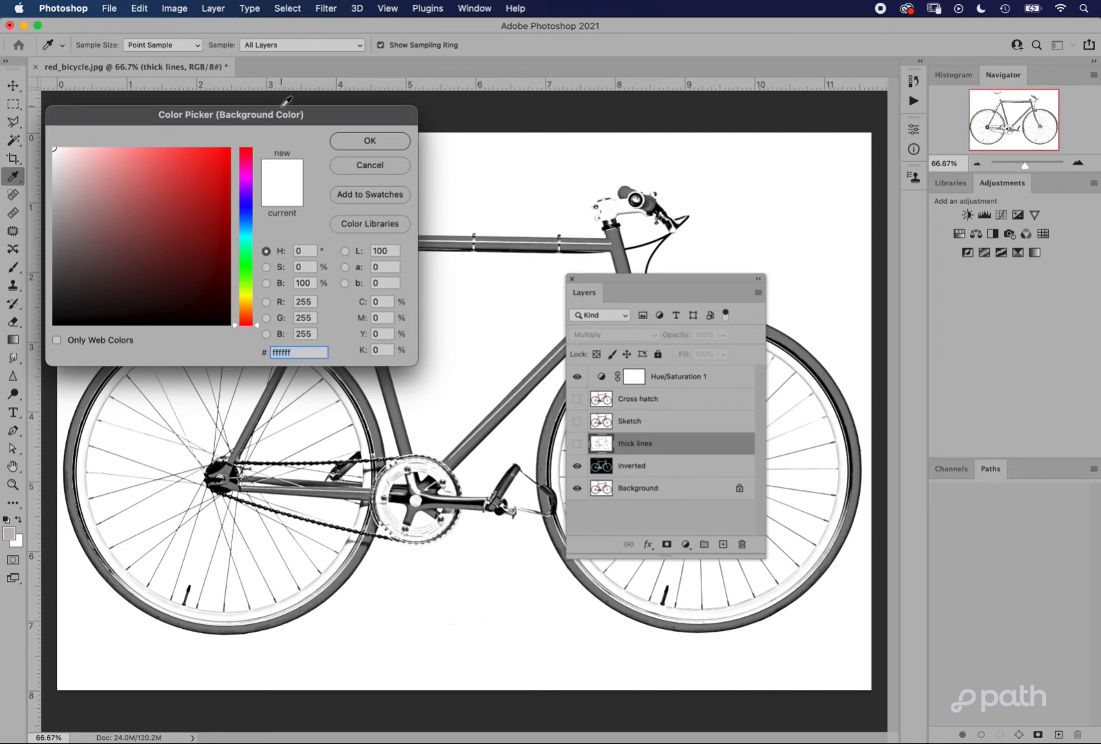
click(54, 148)
click(80, 171)
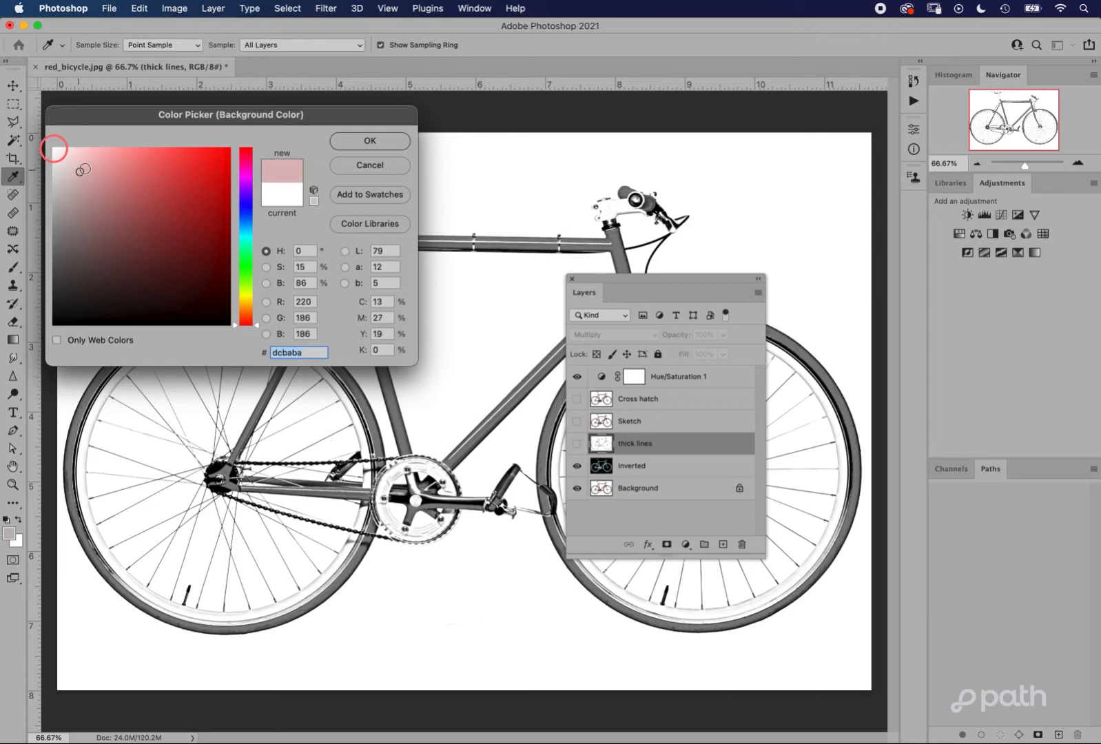
click(53, 148)
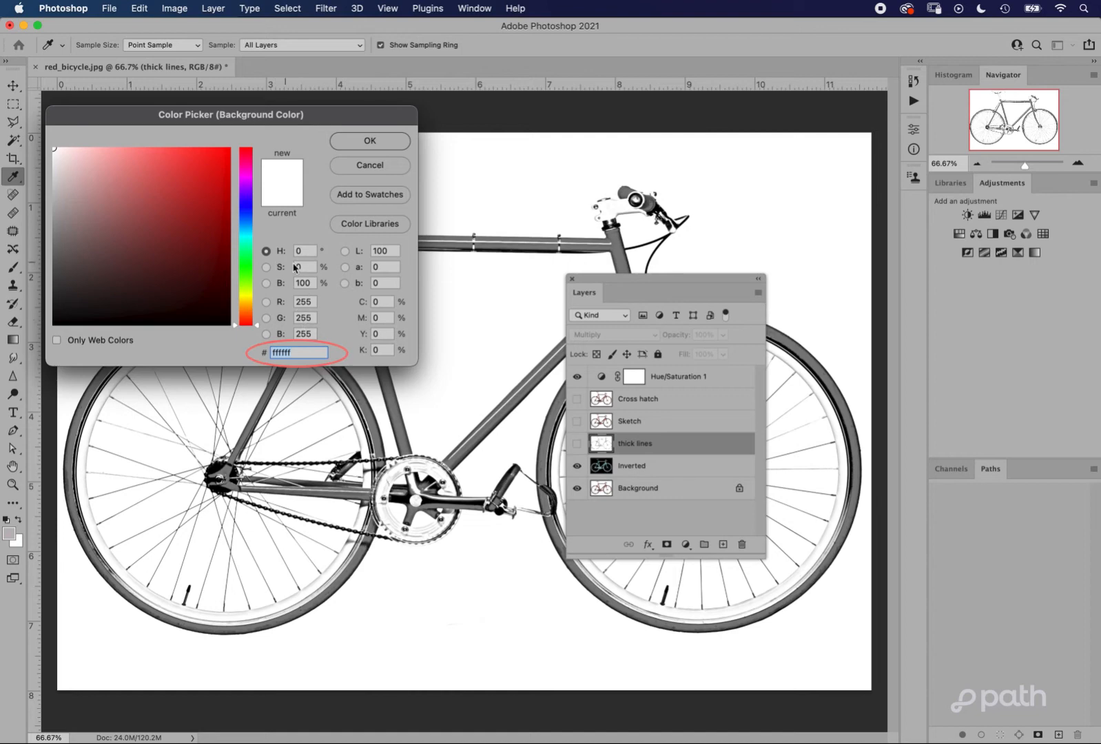
click(301, 354)
click(370, 141)
key(m)
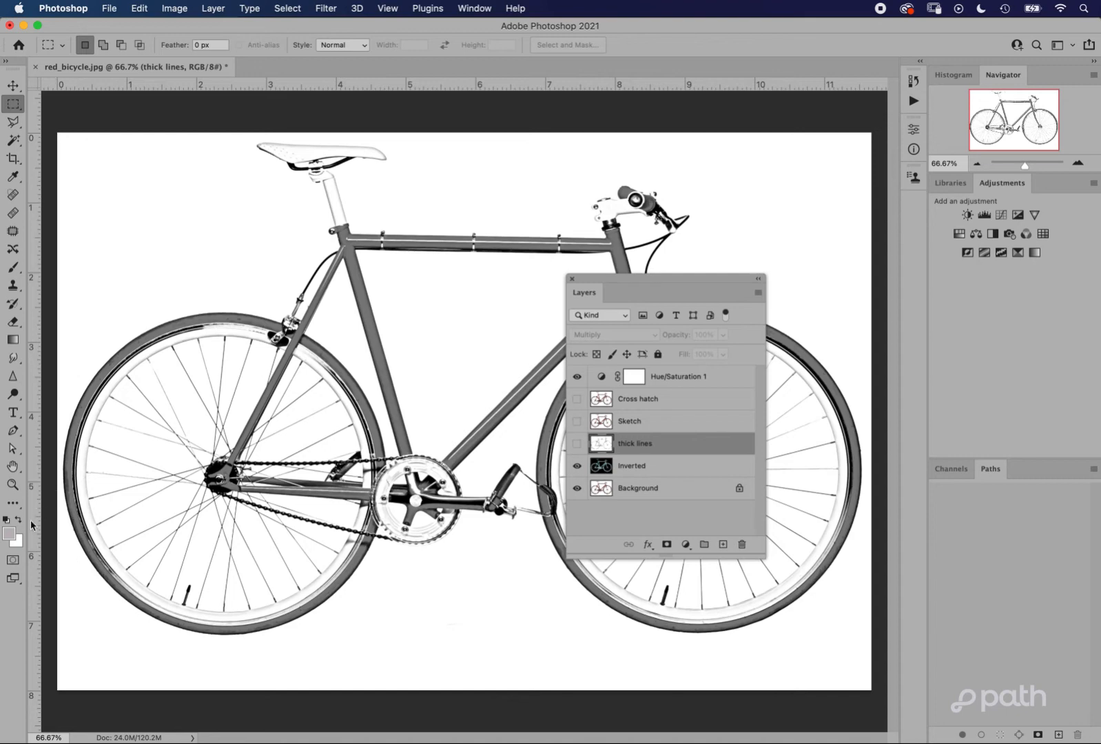
Set the foreground color to the neutral medium gray 7b7b7b.
click(8, 537)
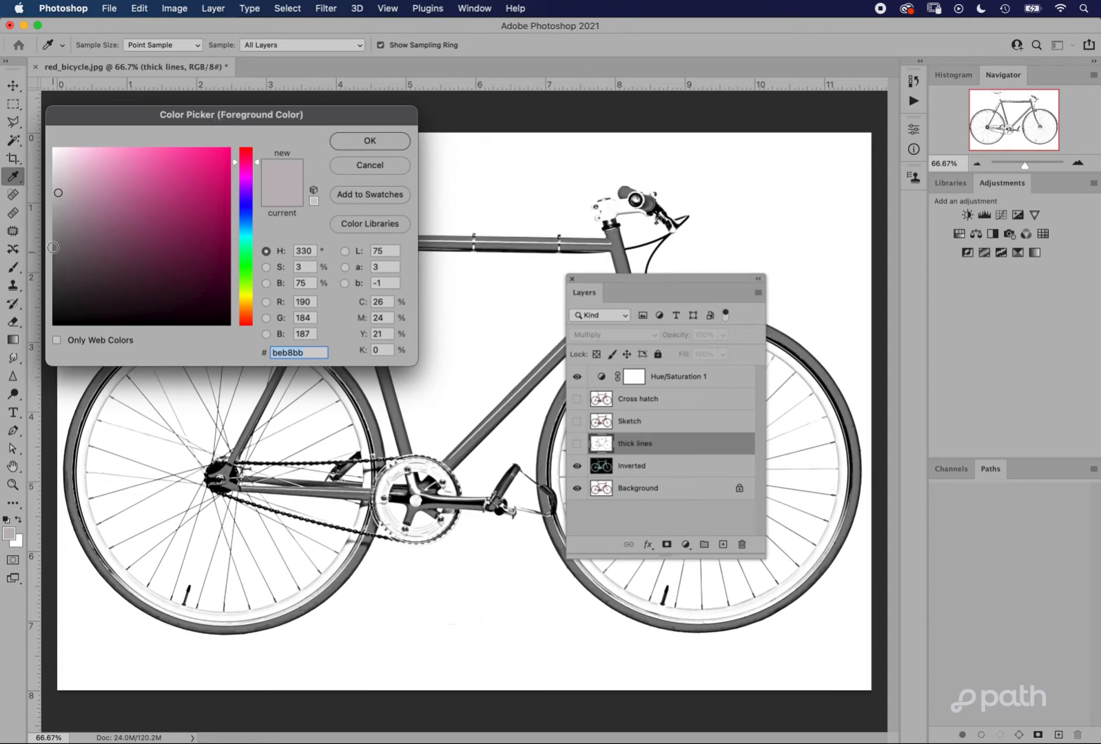
mouse_move(52, 238)
mouse_down()
mouse_move(54, 248)
mouse_move(54, 239)
mouse_up()
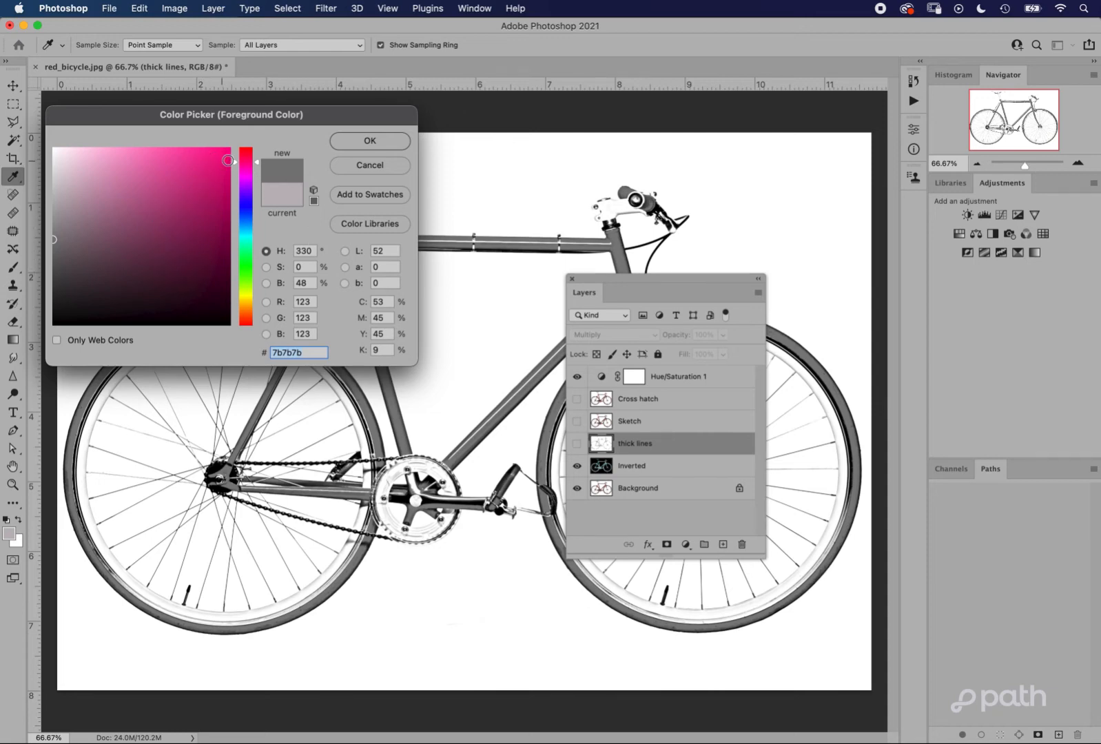
drag(246, 175, 246, 213)
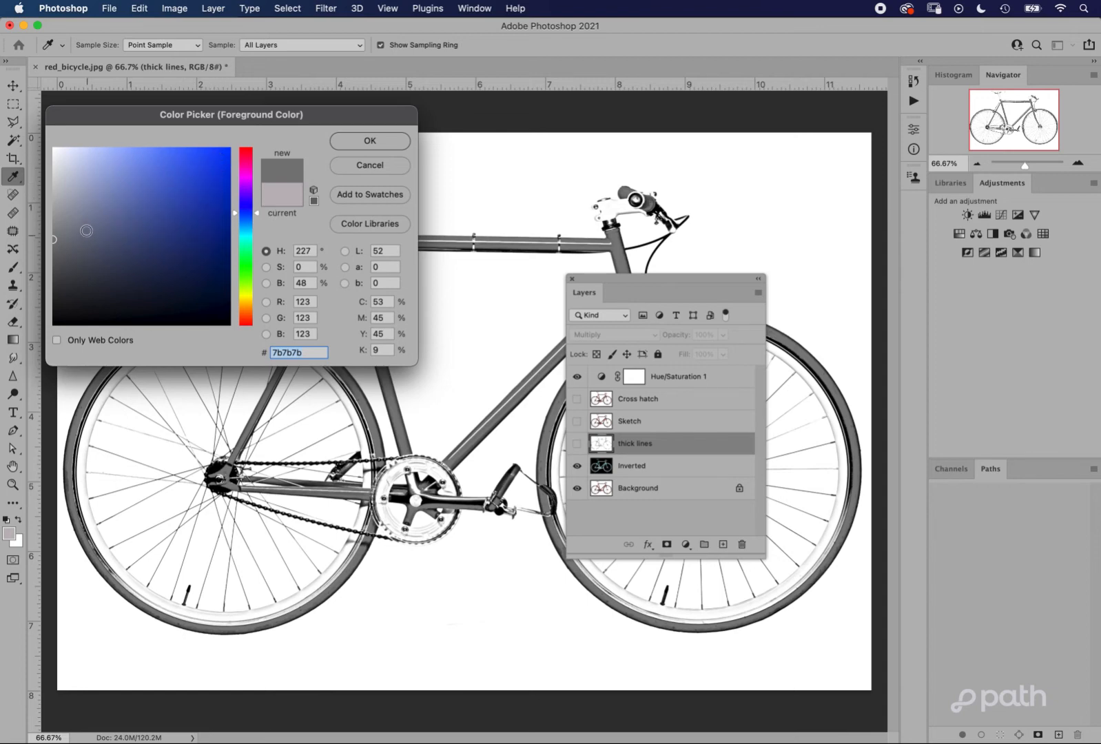
click(256, 246)
click(256, 219)
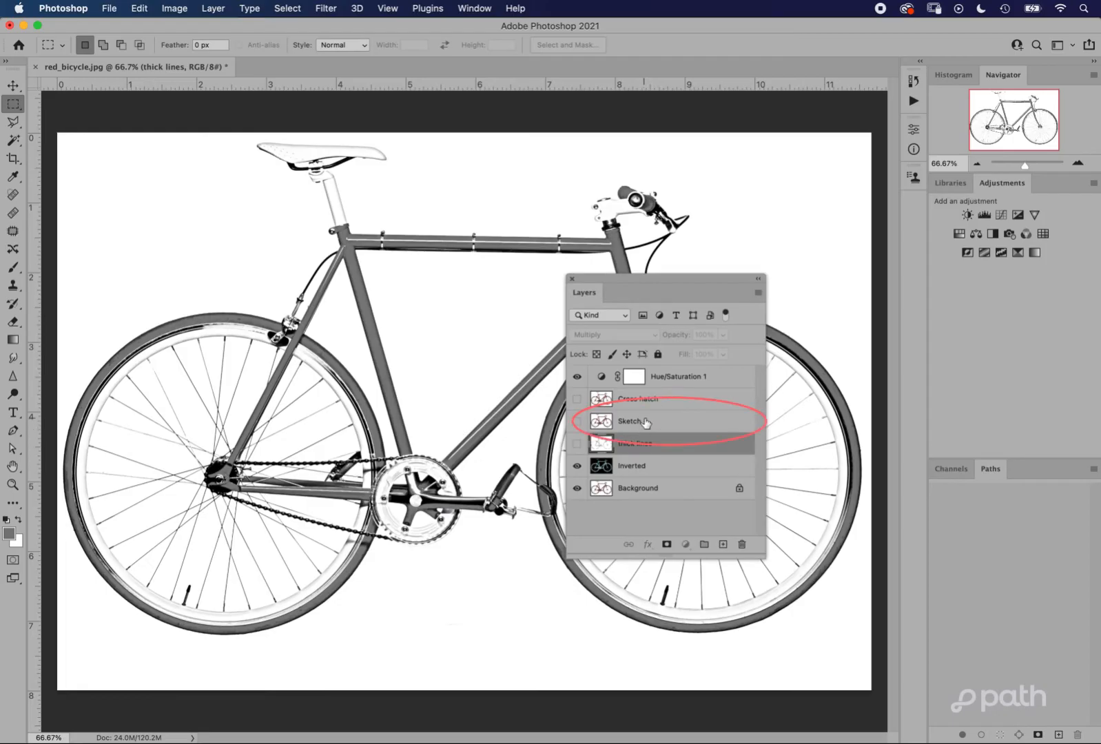
Select the Sketch layer and make it visible.
click(642, 426)
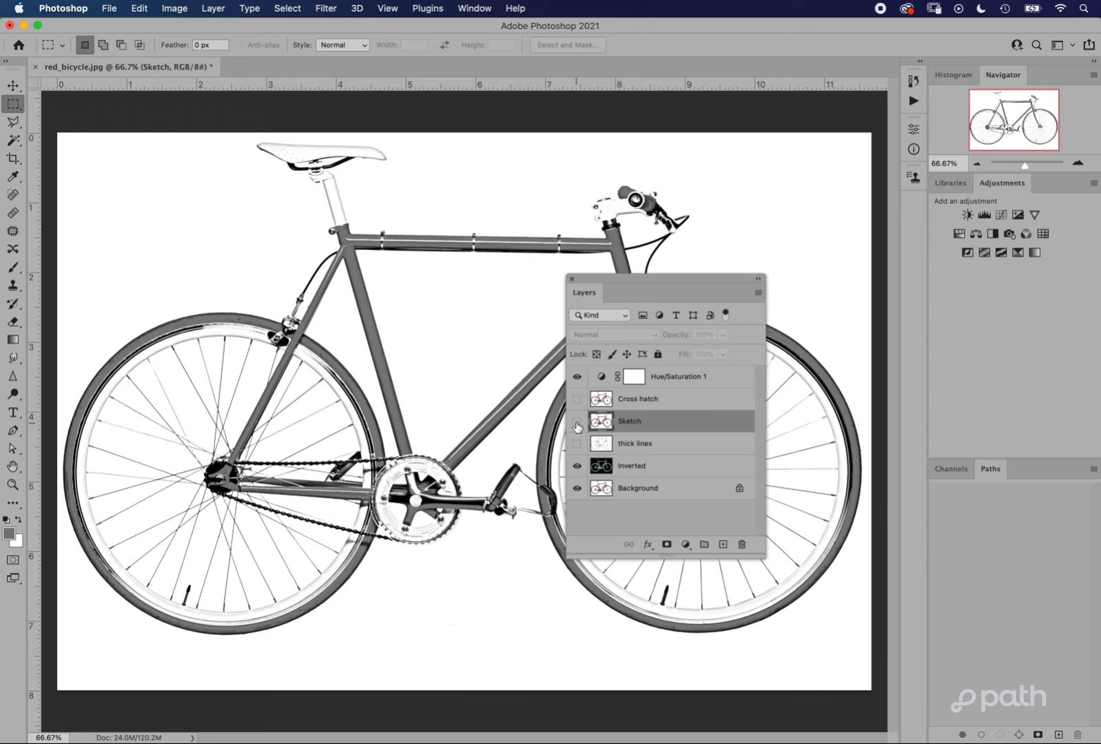
click(577, 425)
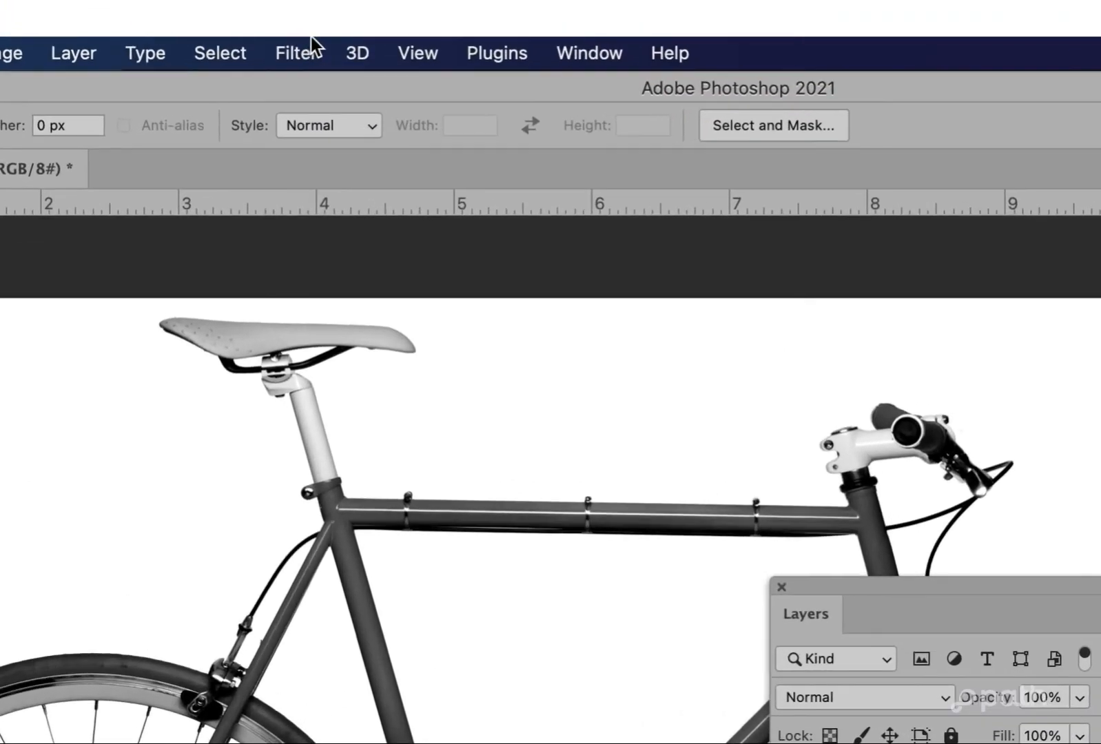
Open the Filter Gallery for the Sketch layer and replace the Glowing Edges effect with Charcoal.
click(310, 39)
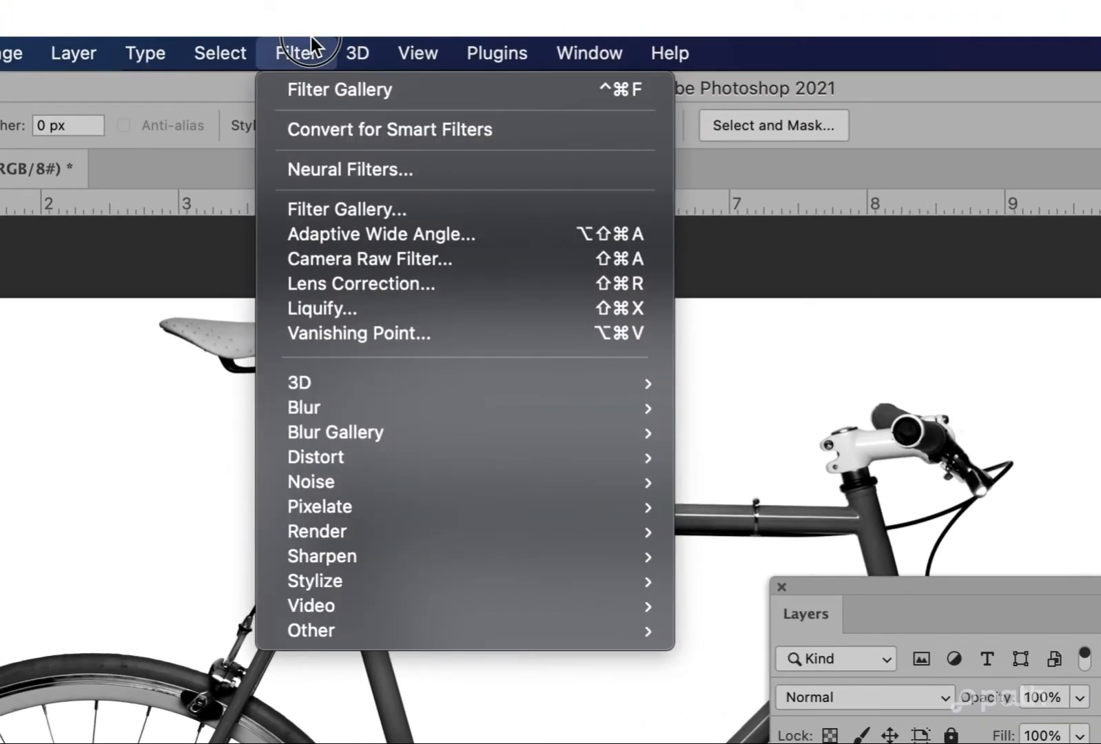
click(355, 210)
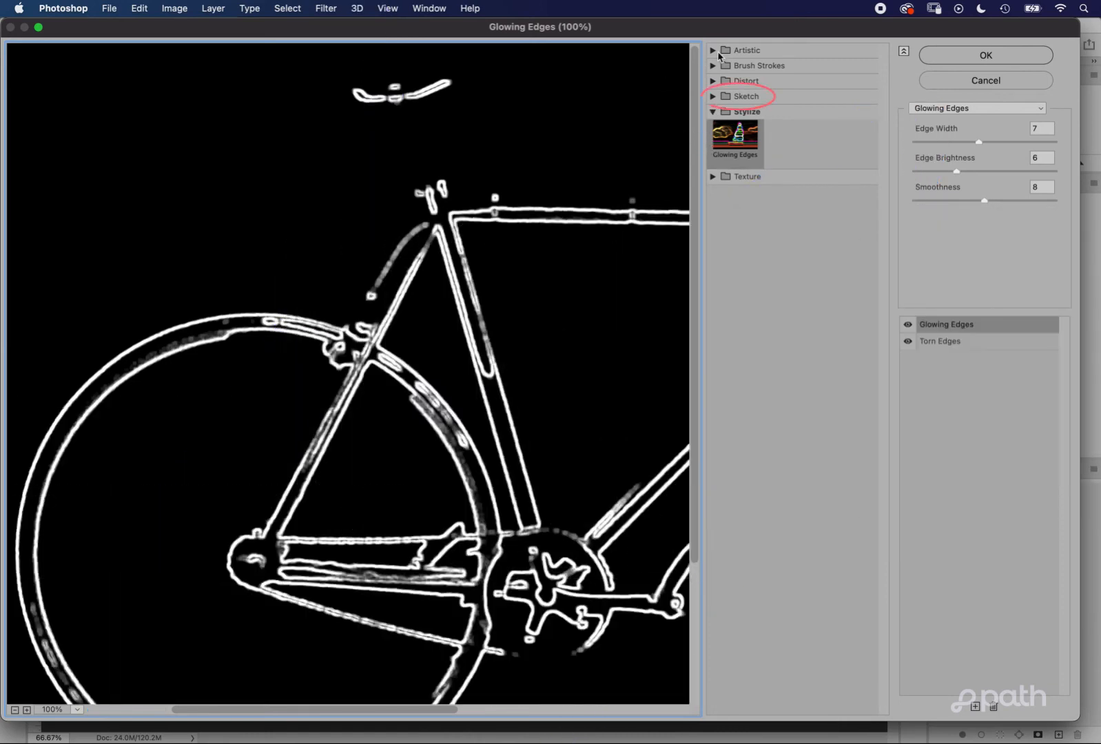
click(715, 97)
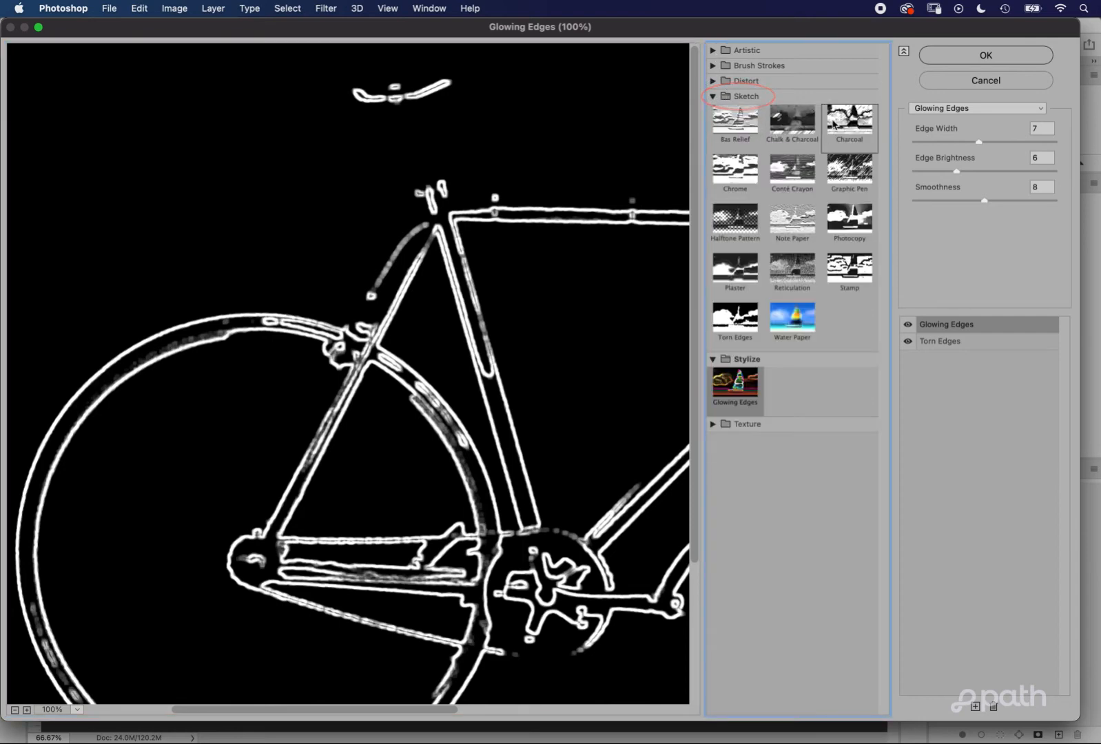
click(849, 127)
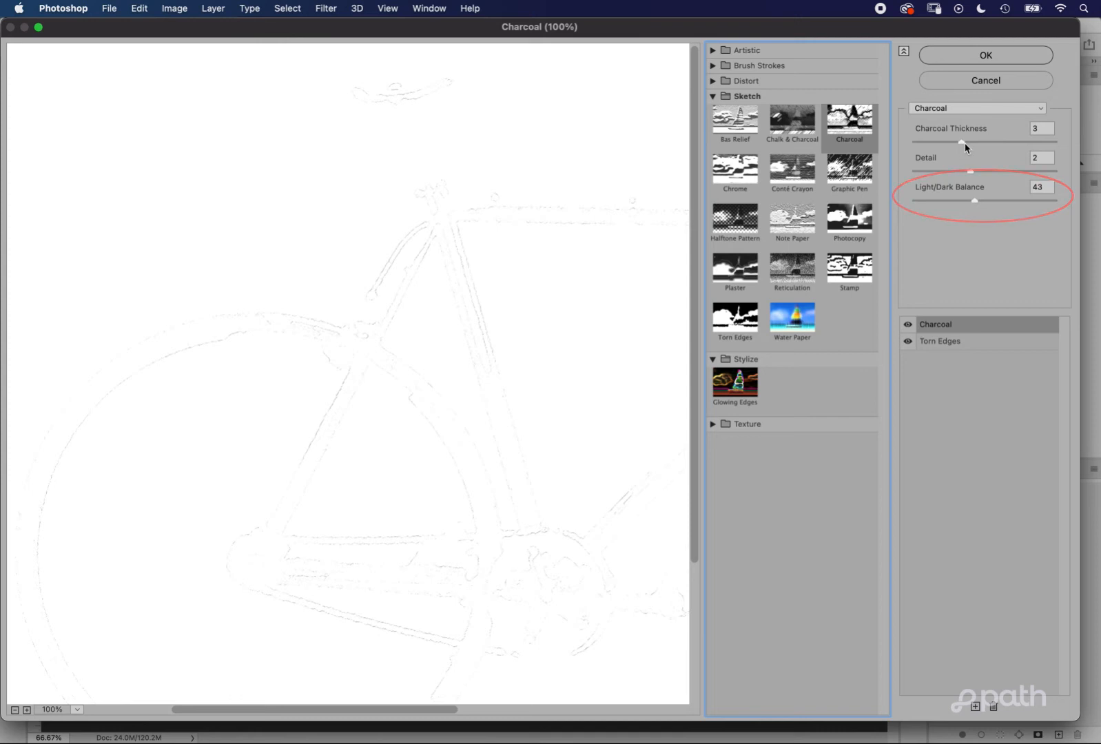
Increase the Charcoal thickness, set its detail to 4 and light/dark balance to 82, and apply the filters.
drag(962, 142, 992, 142)
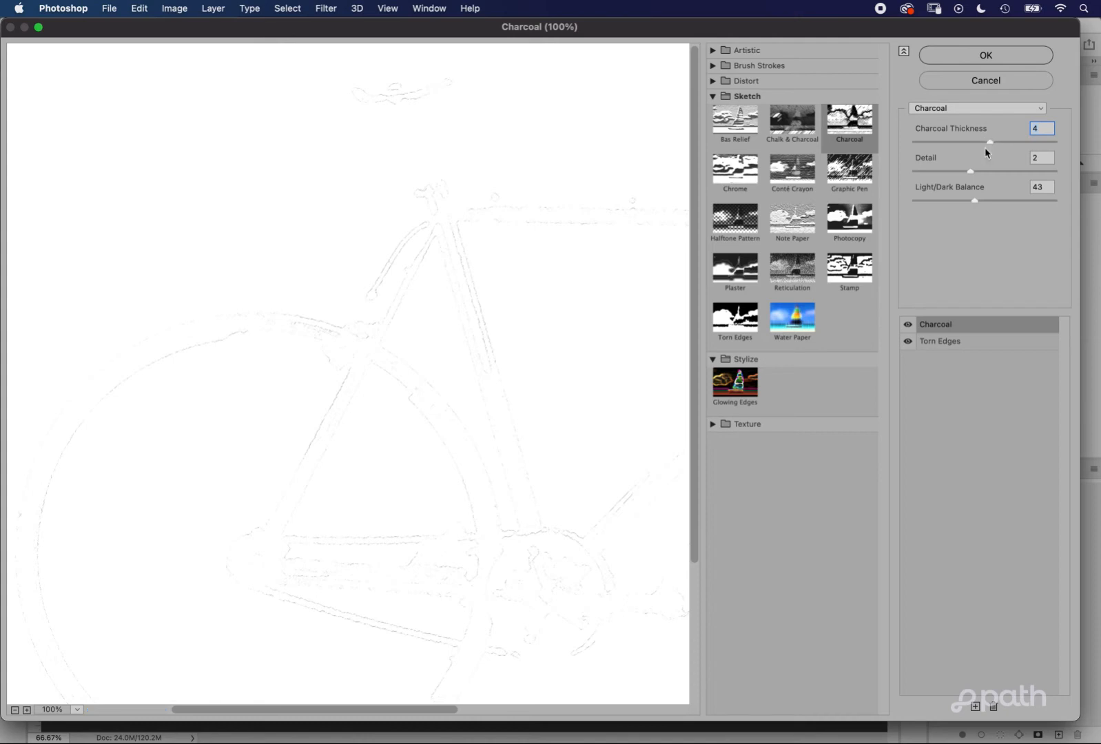
click(943, 173)
click(990, 171)
click(1007, 142)
click(1026, 171)
click(934, 201)
click(1009, 201)
click(1029, 200)
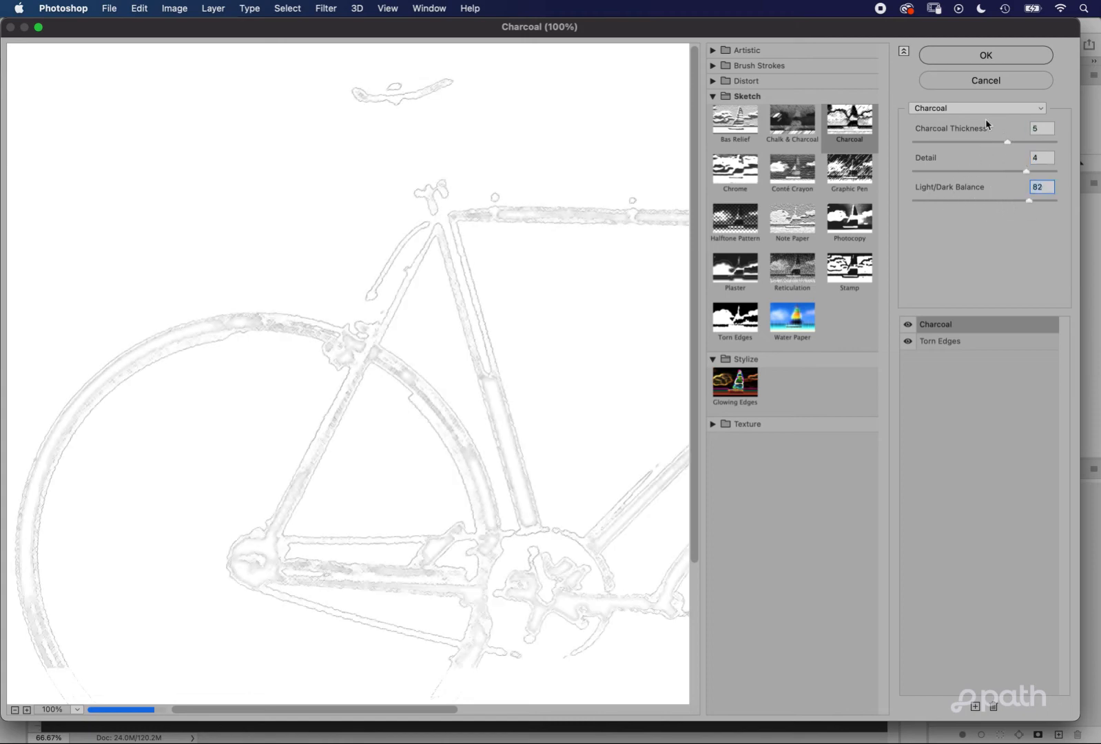
click(1031, 142)
click(1031, 172)
click(965, 55)
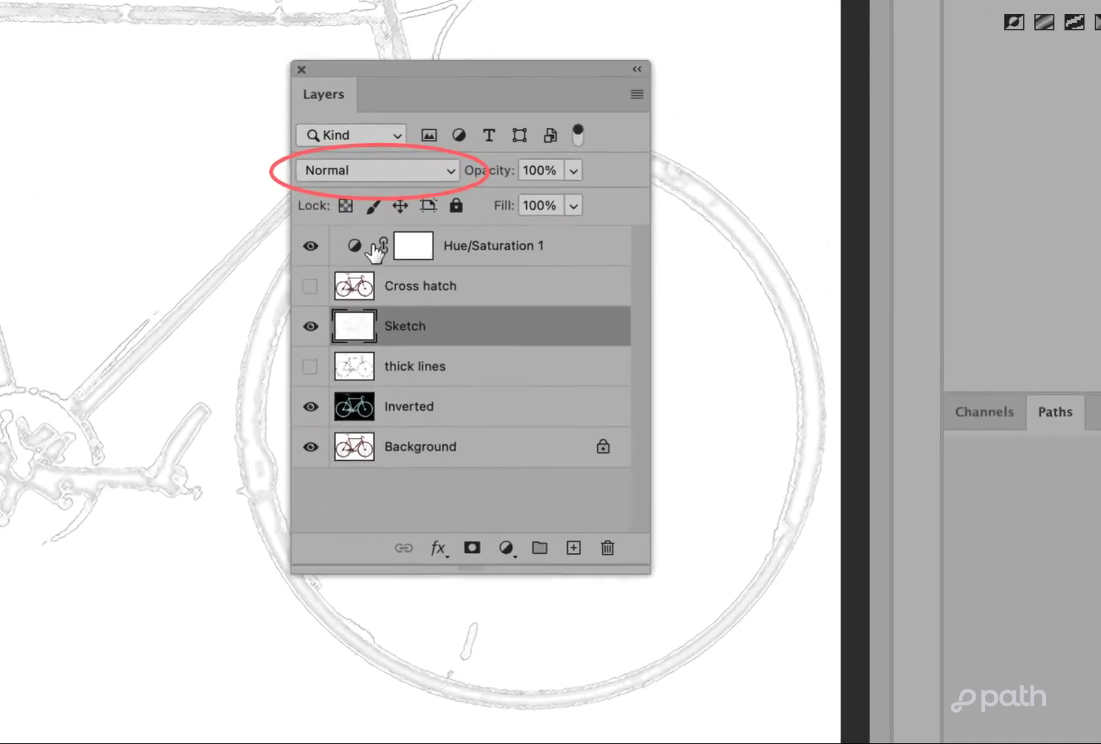
Set the Sketch layer's blend mode to Multiply and make the Cross hatch and thick lines layers visible.
click(390, 171)
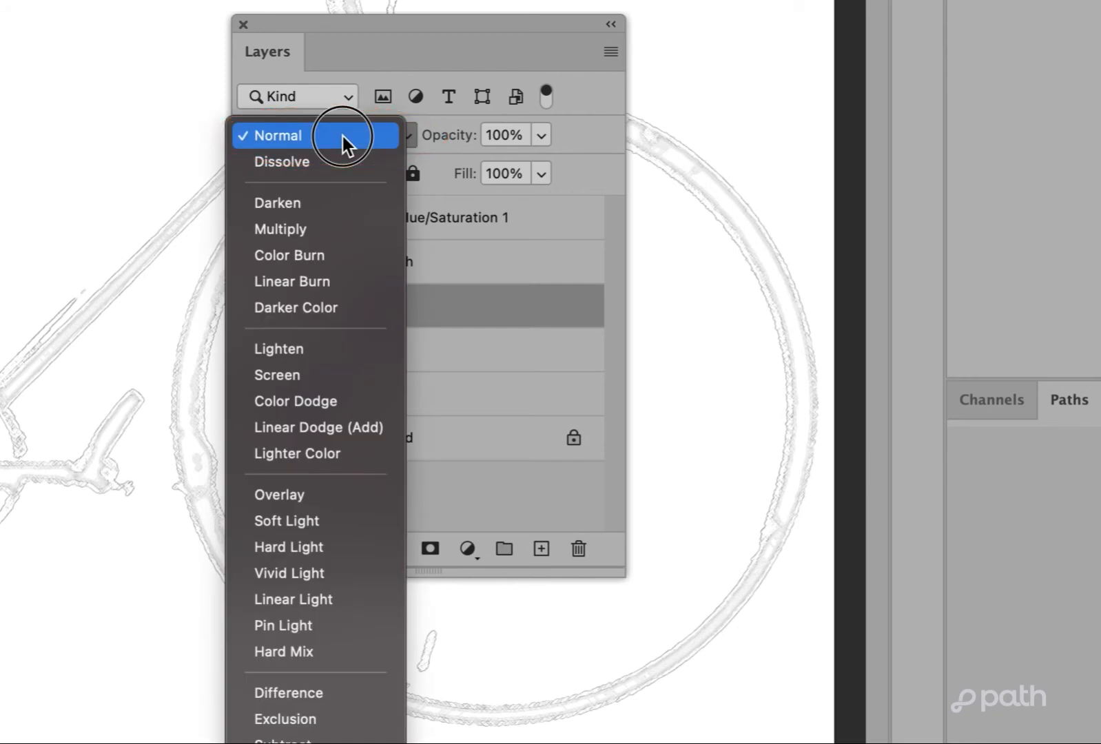
click(341, 231)
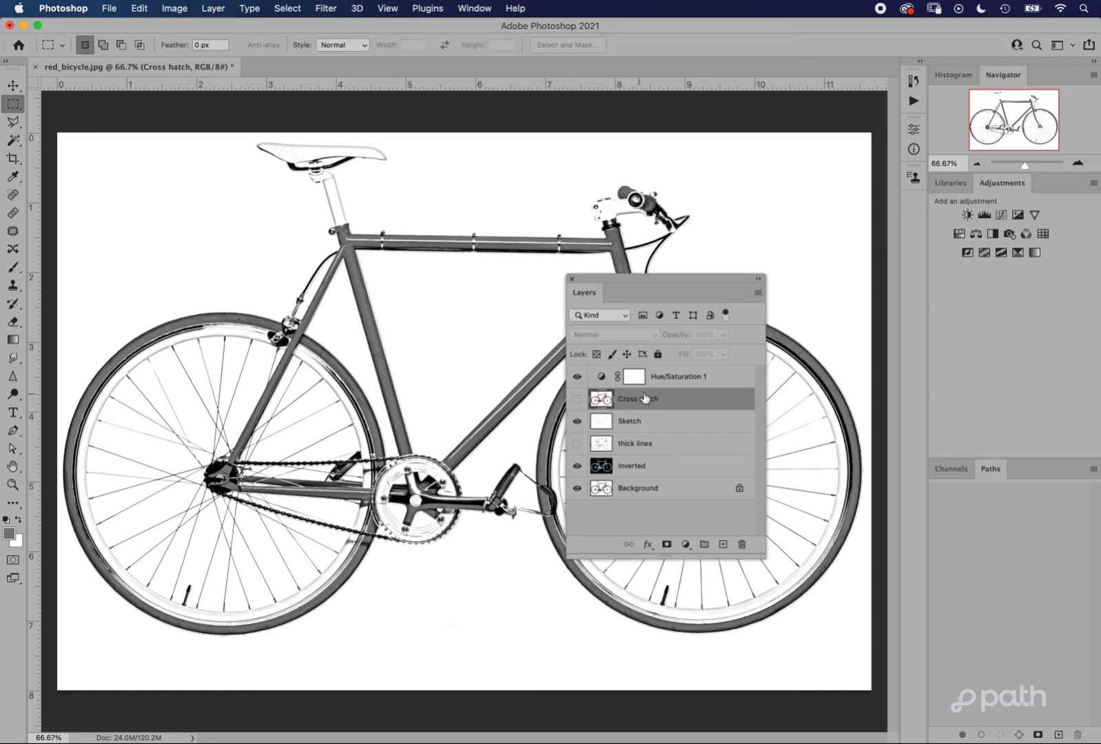
click(576, 399)
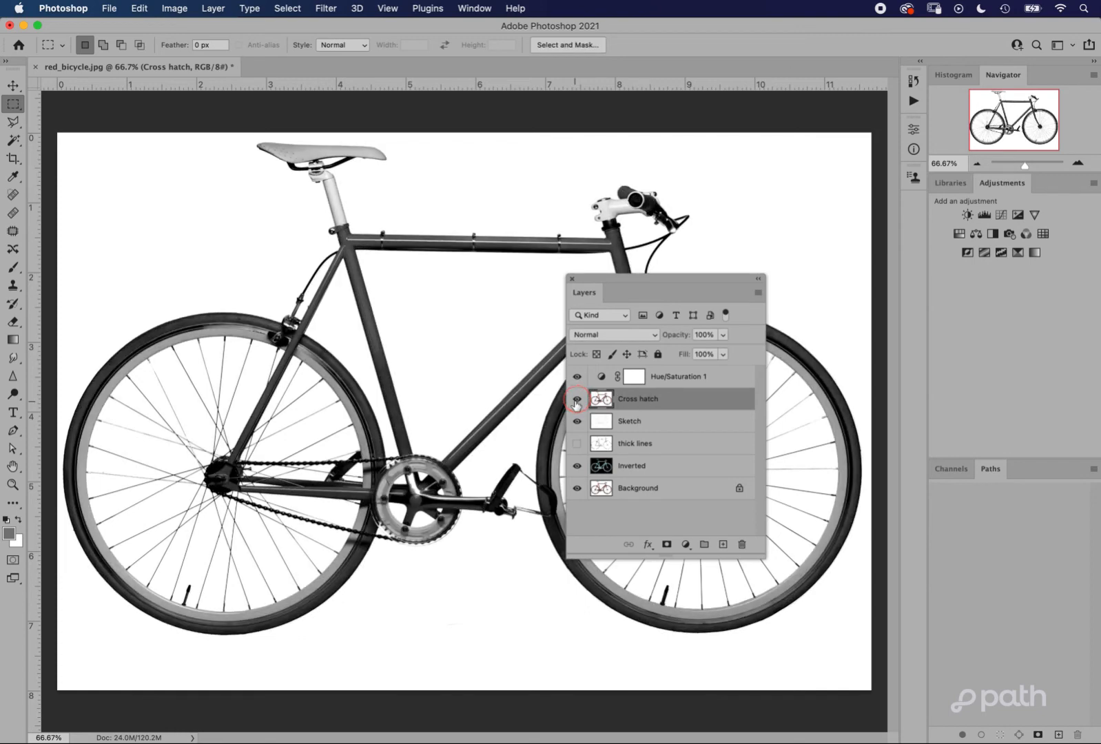
click(655, 446)
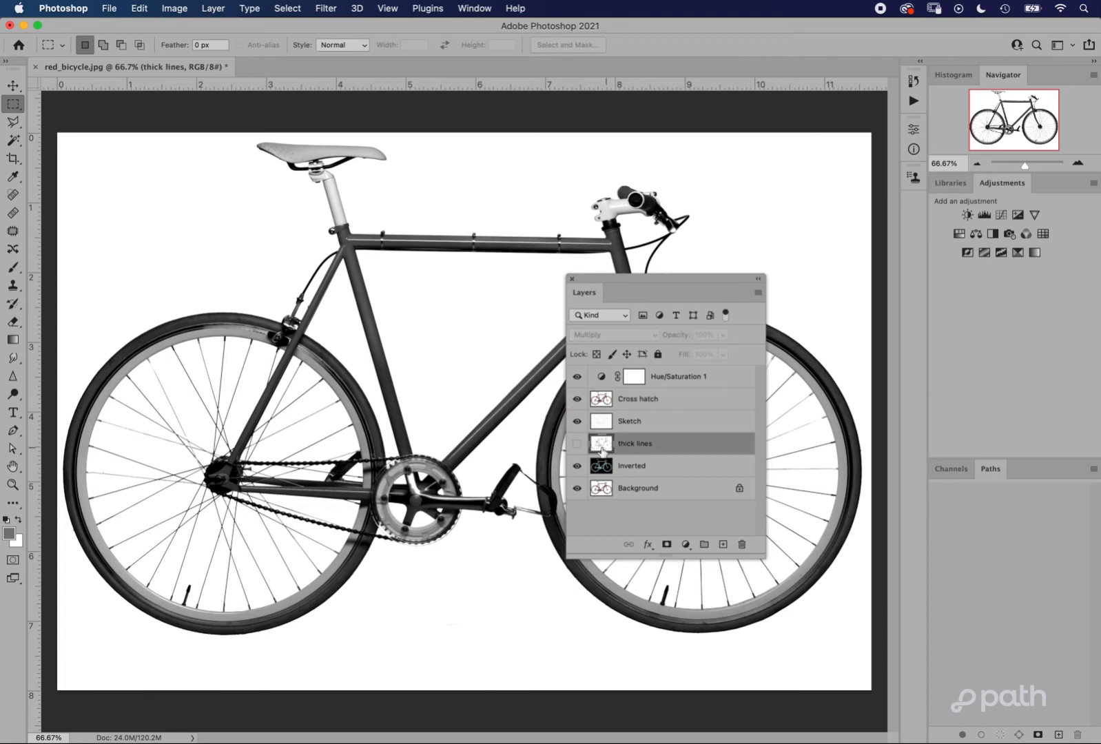
click(576, 443)
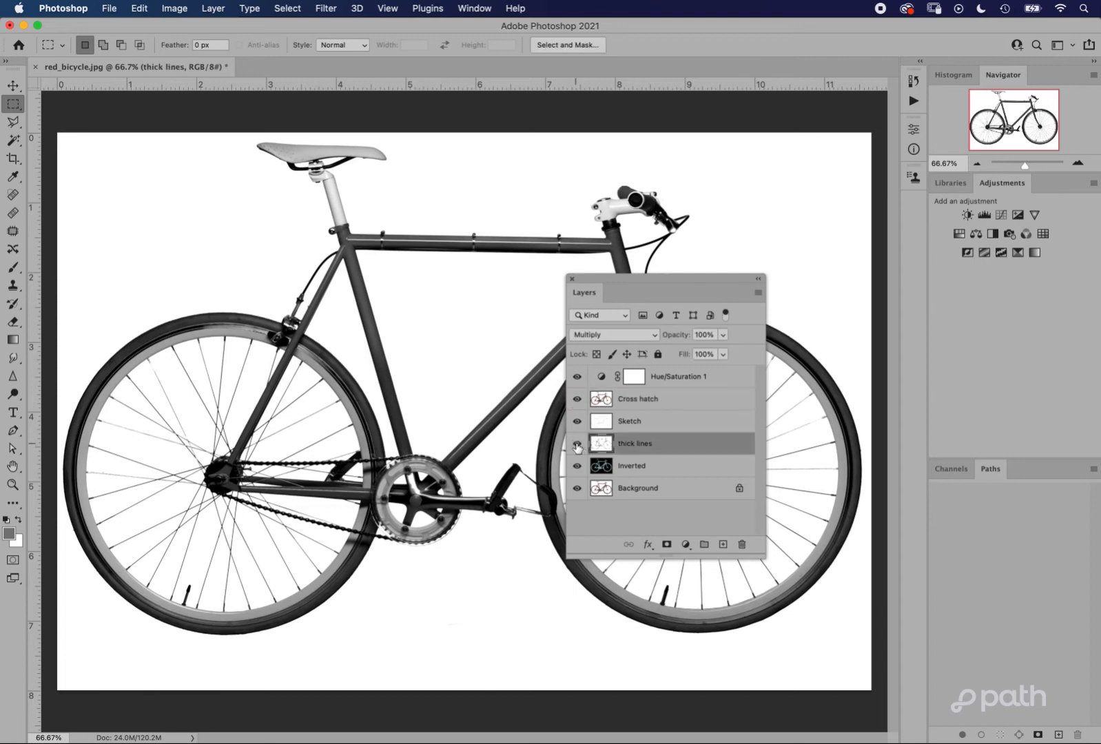
Choose the Torn Edges effect for the Cross hatch layer in the Filter Gallery and adjust its image balance, smoothness and contrast.
click(640, 404)
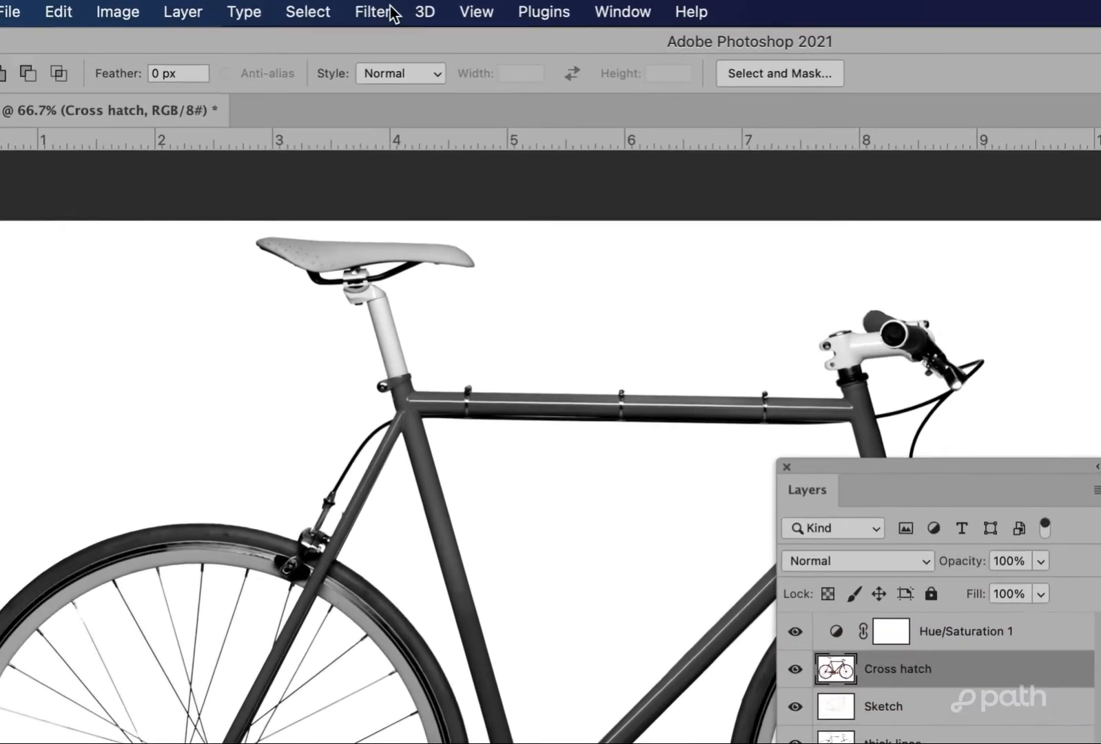
click(326, 9)
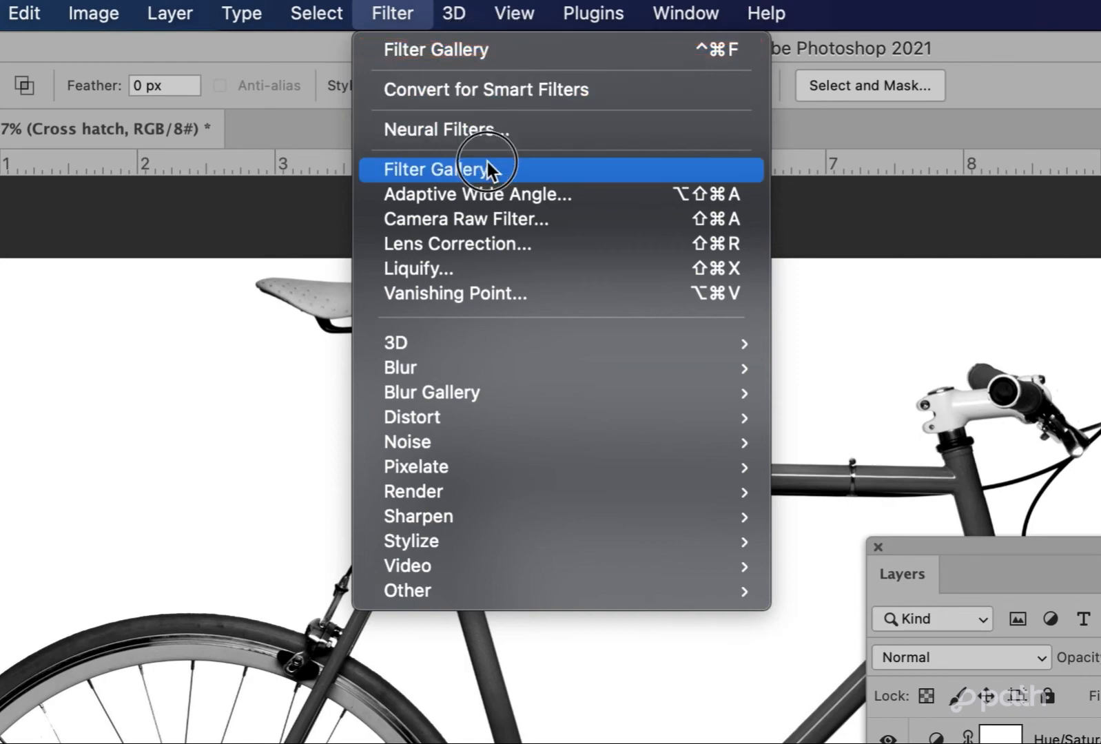
click(541, 173)
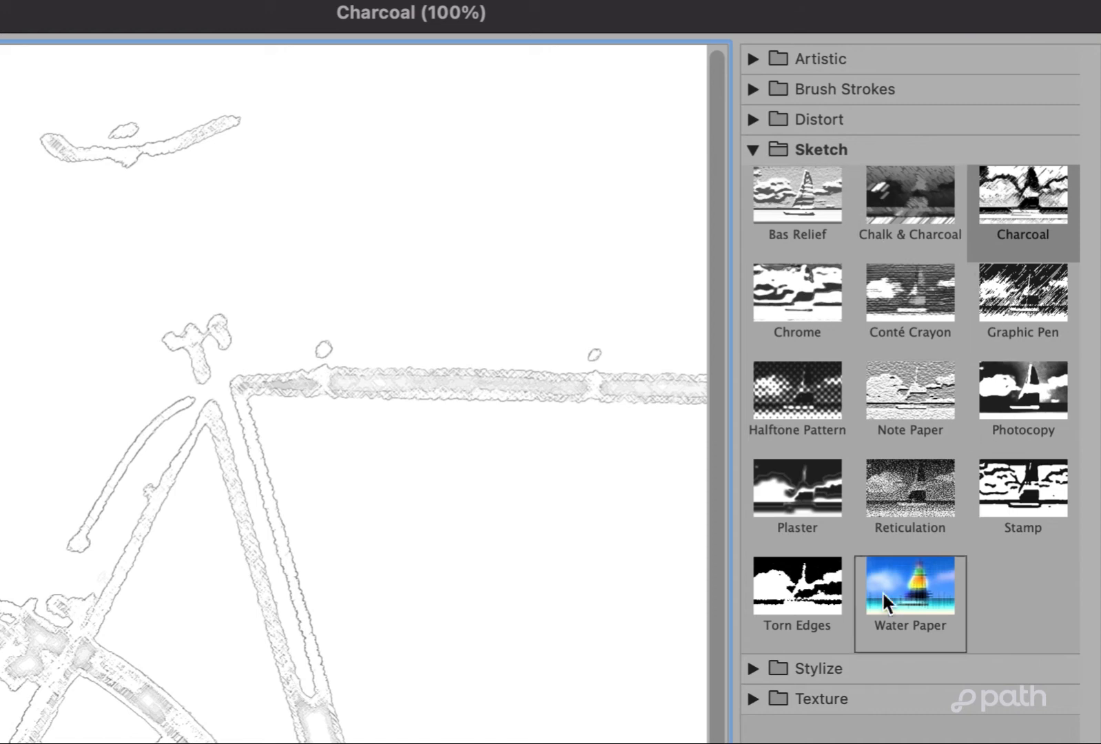
click(816, 592)
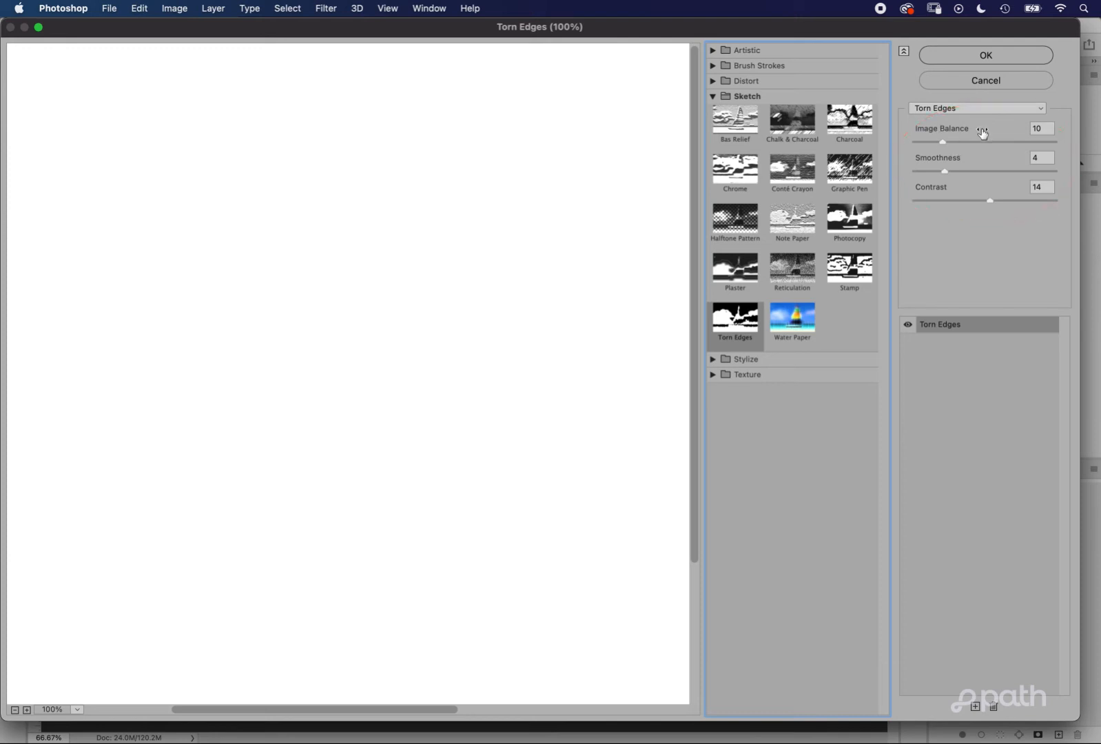
drag(943, 142, 994, 141)
drag(990, 200, 984, 170)
drag(995, 142, 961, 200)
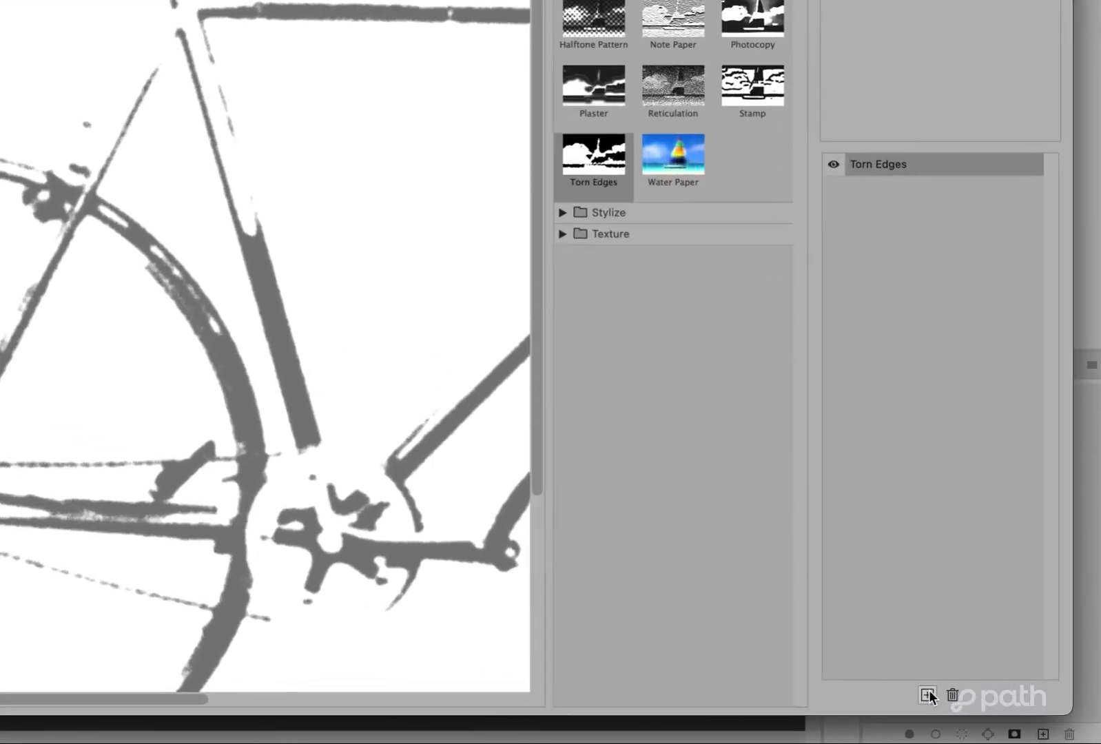
Add a Graphic Pen effect above Torn Edges with stroke length 8 and Left Diagonal direction, and apply the filters.
click(974, 706)
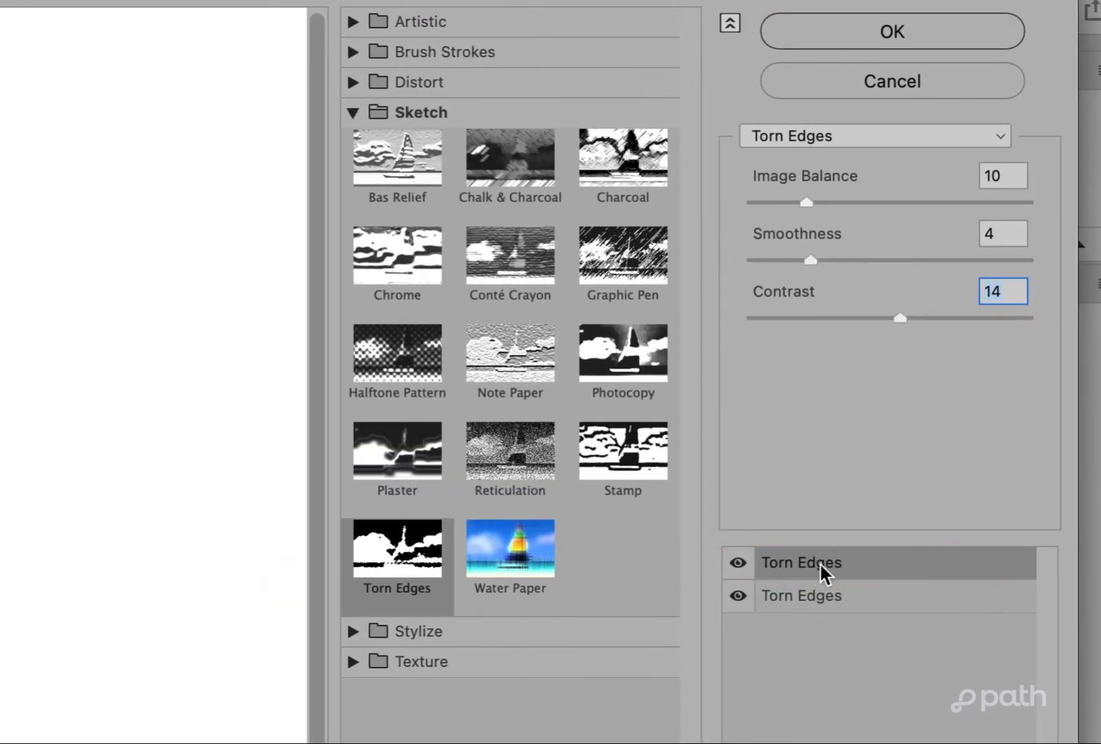
click(627, 255)
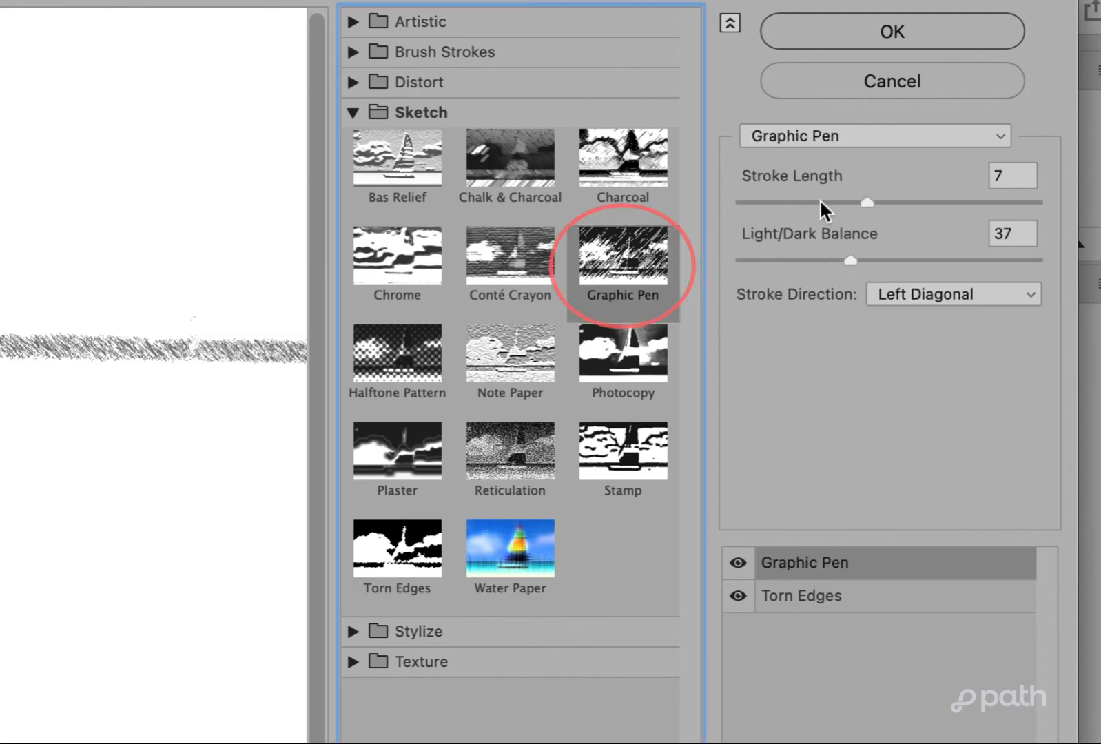
click(896, 292)
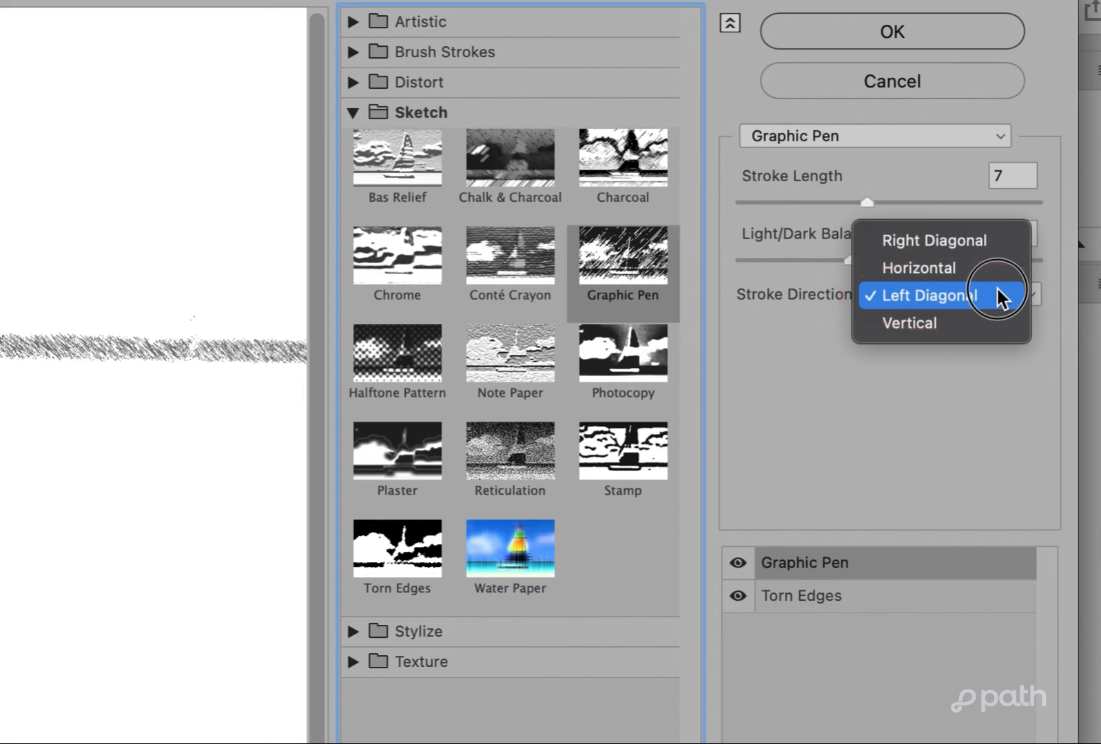
click(962, 354)
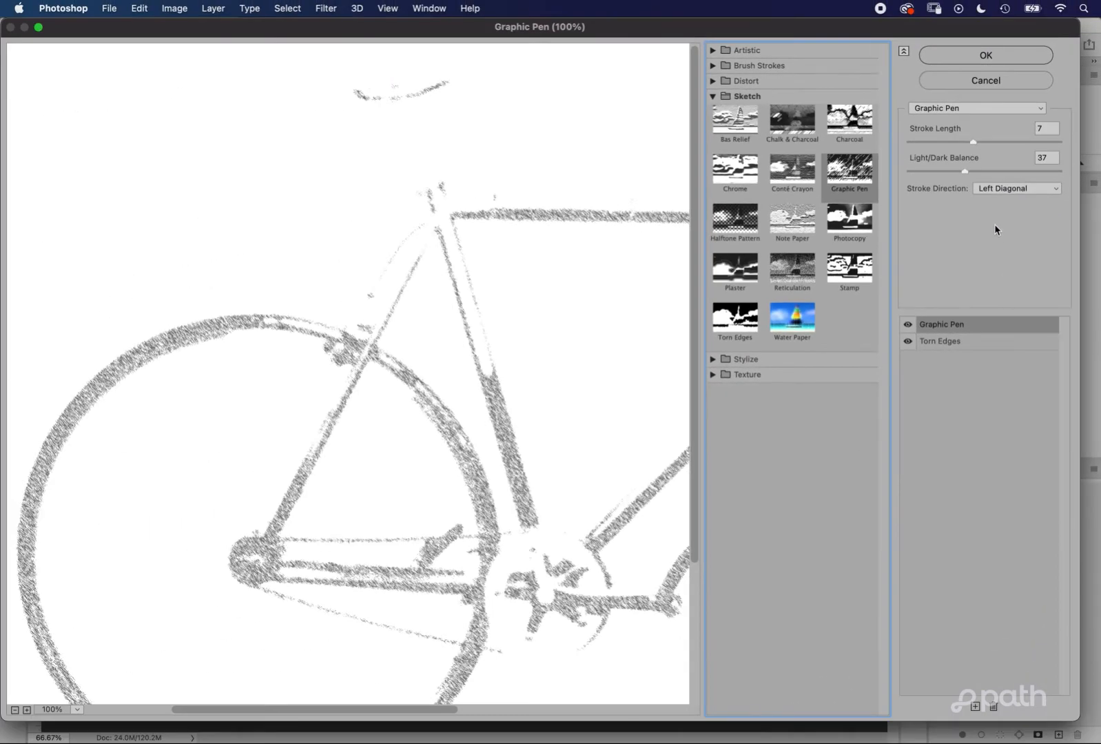
click(987, 141)
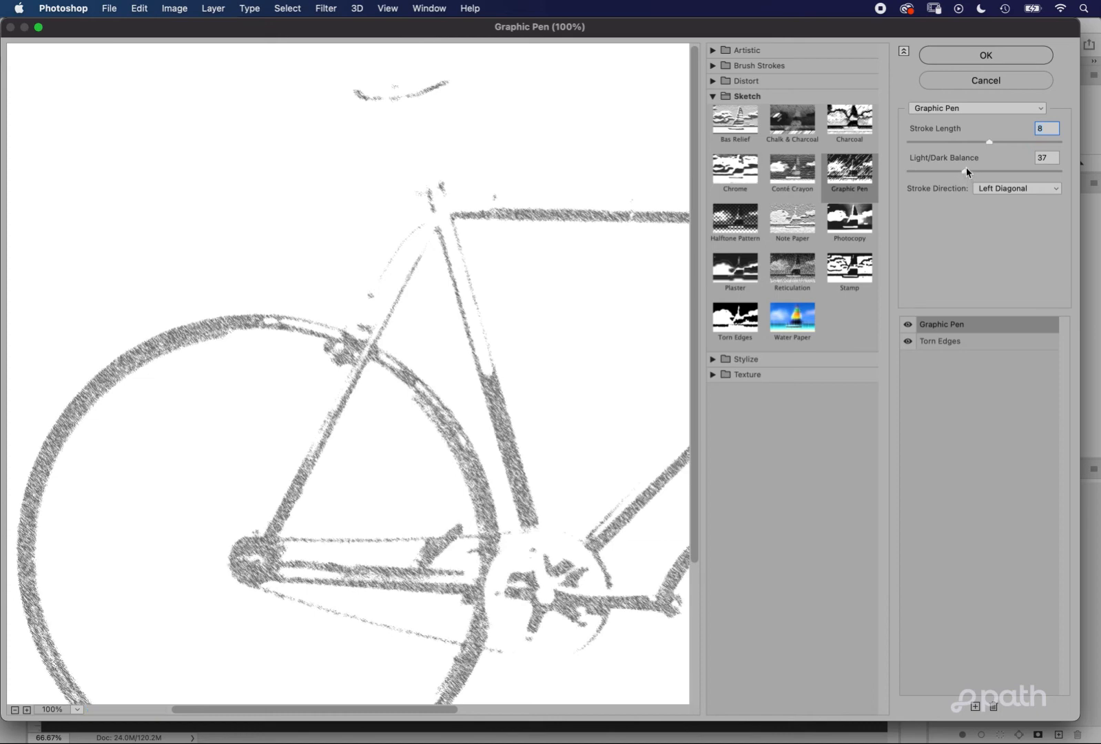
click(985, 55)
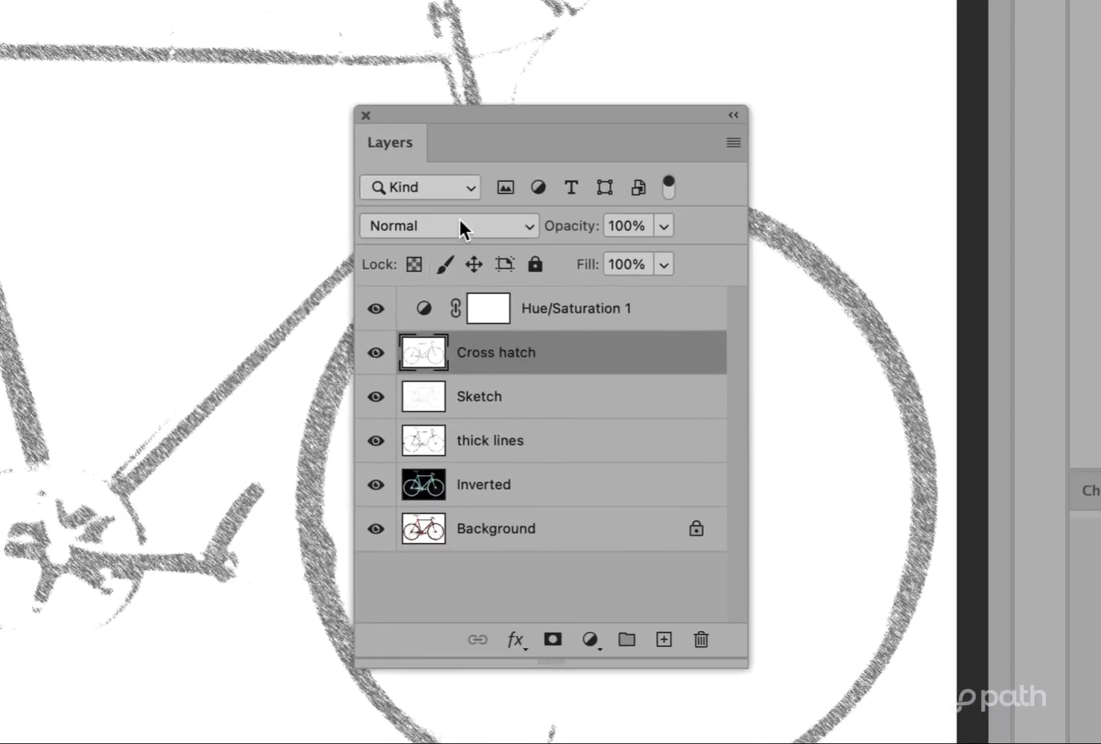
Set the Cross hatch layer's blend mode to Multiply and apply a Motion Blur with a -45° angle and 3-pixel distance.
click(459, 224)
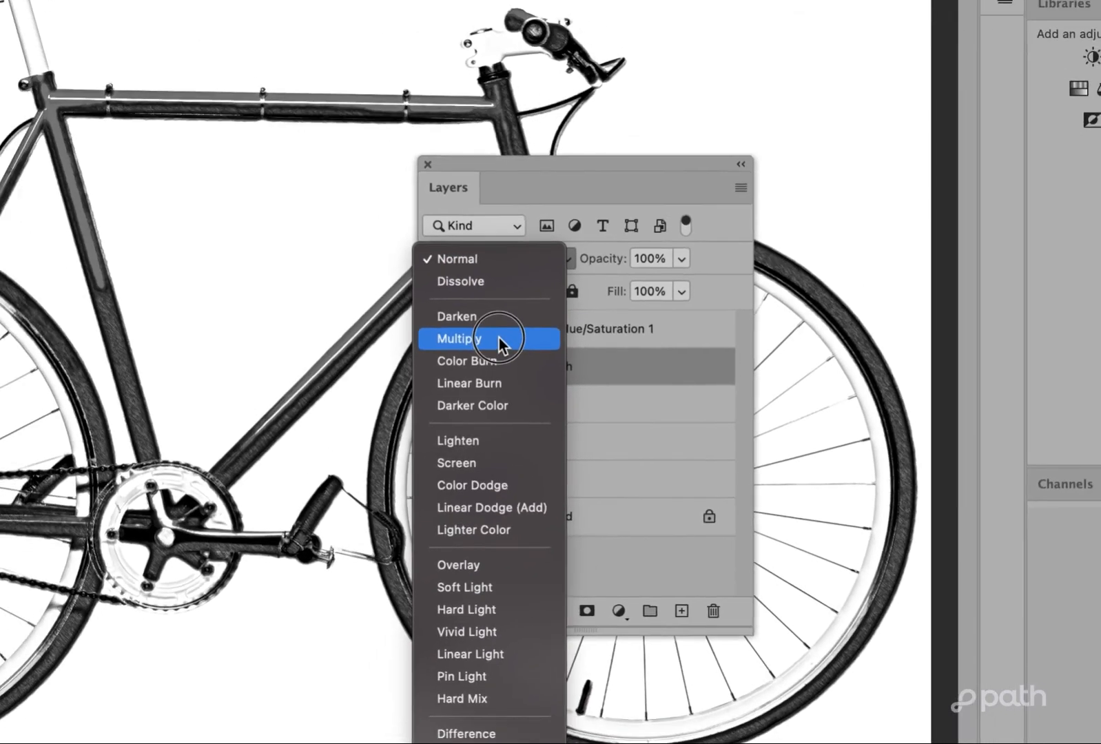
click(499, 337)
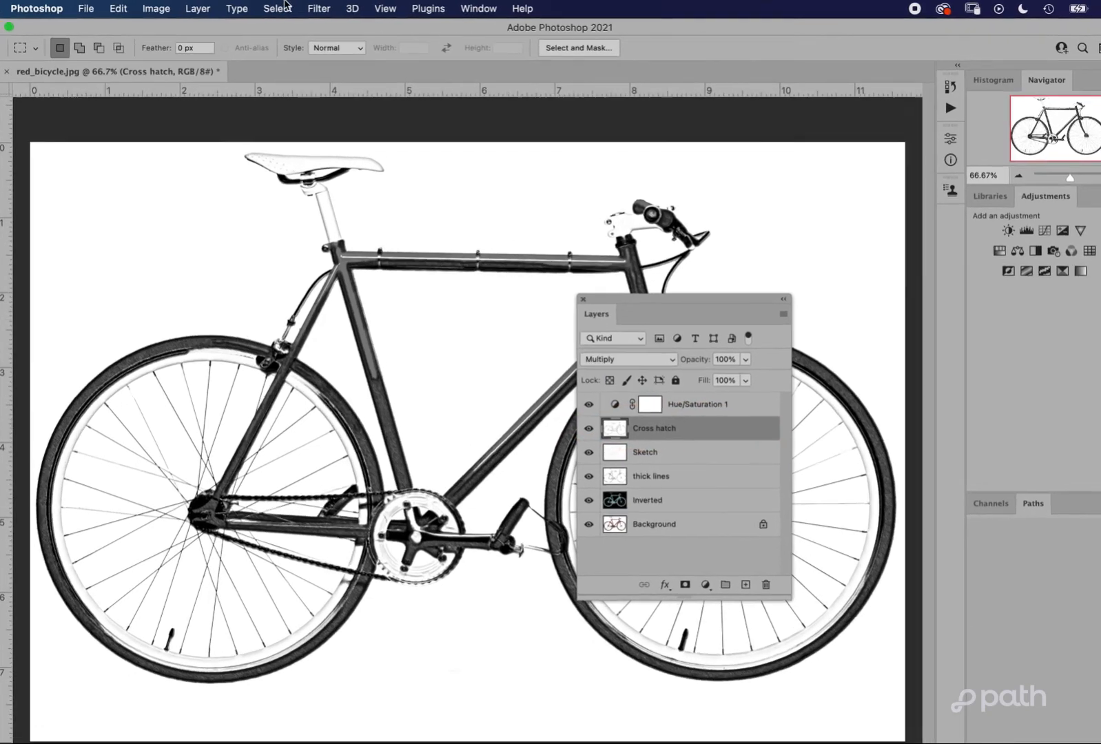
click(326, 9)
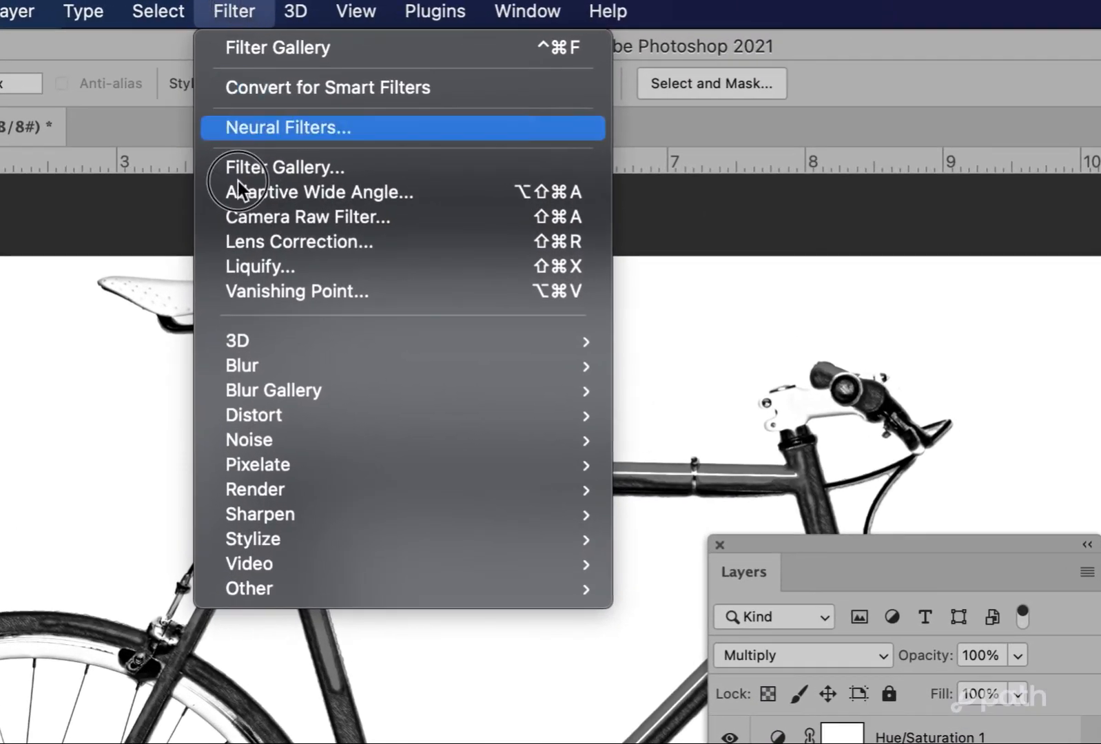
mouse_move(580, 368)
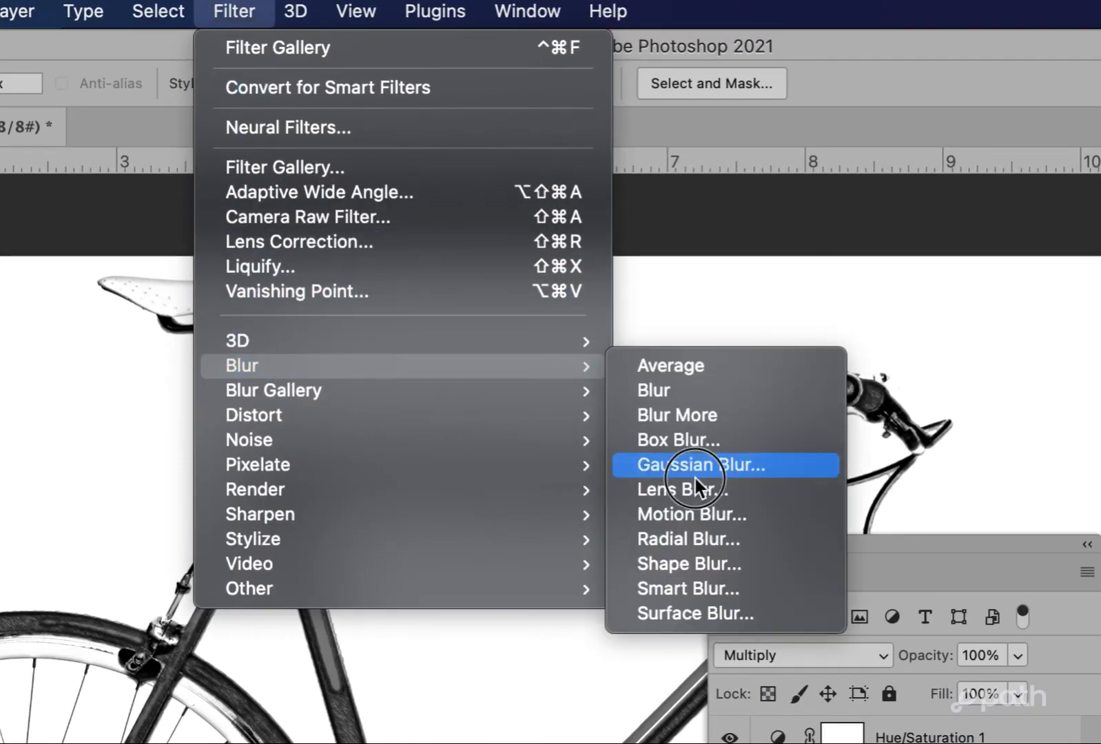
click(700, 514)
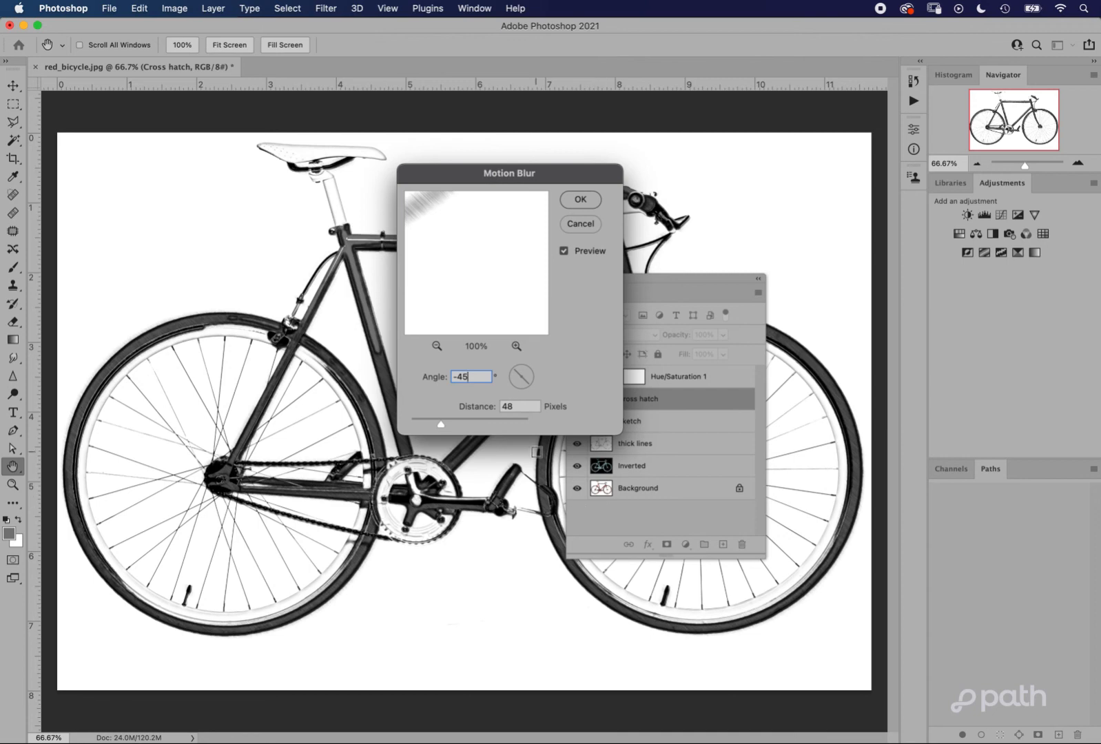
drag(441, 429, 412, 425)
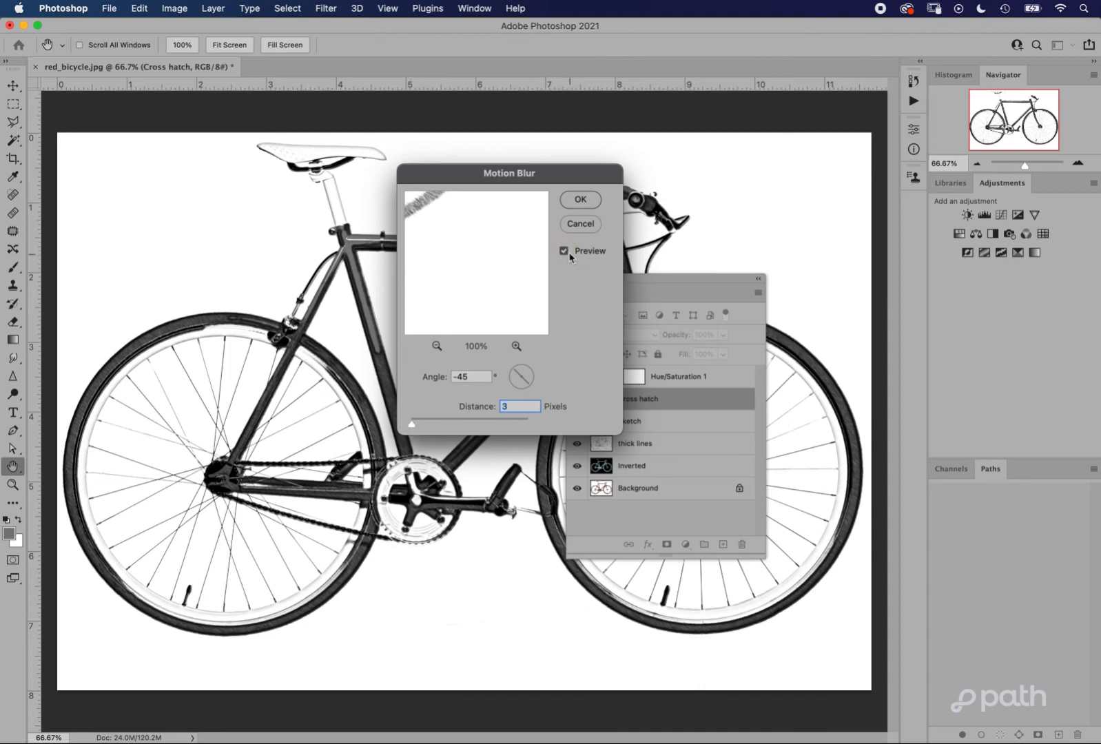
click(585, 202)
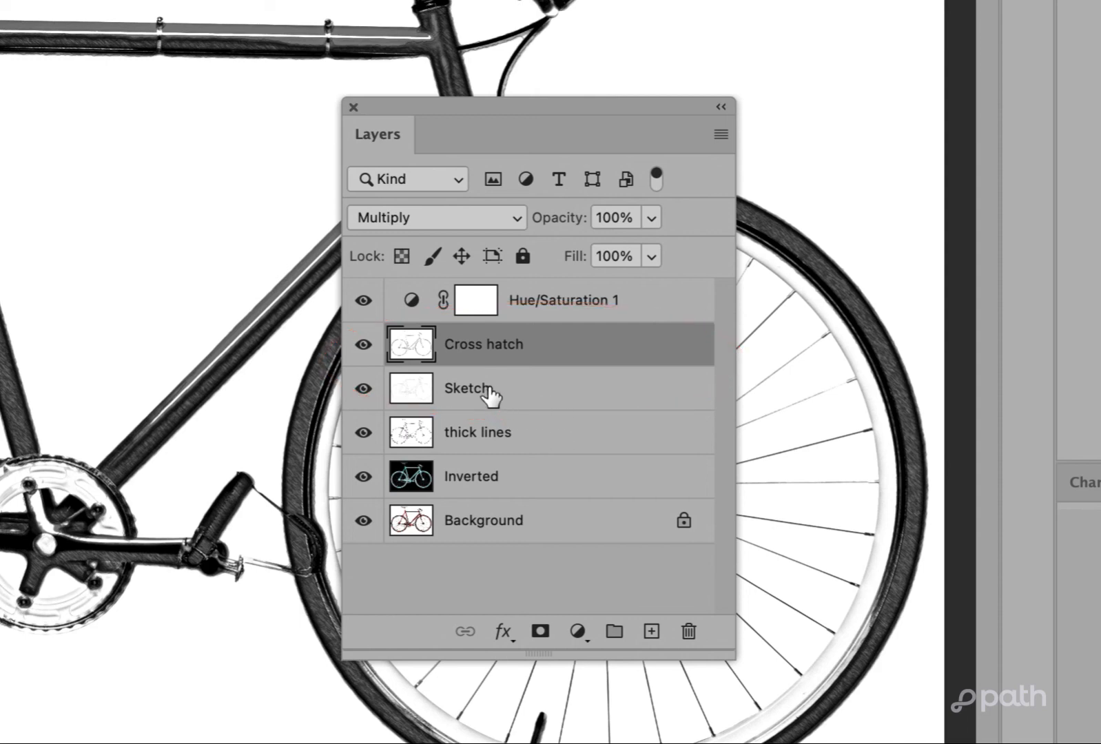
Set the Cross hatch layer's opacity to 60% and lower the Sketch layer's opacity.
click(596, 217)
text(60)
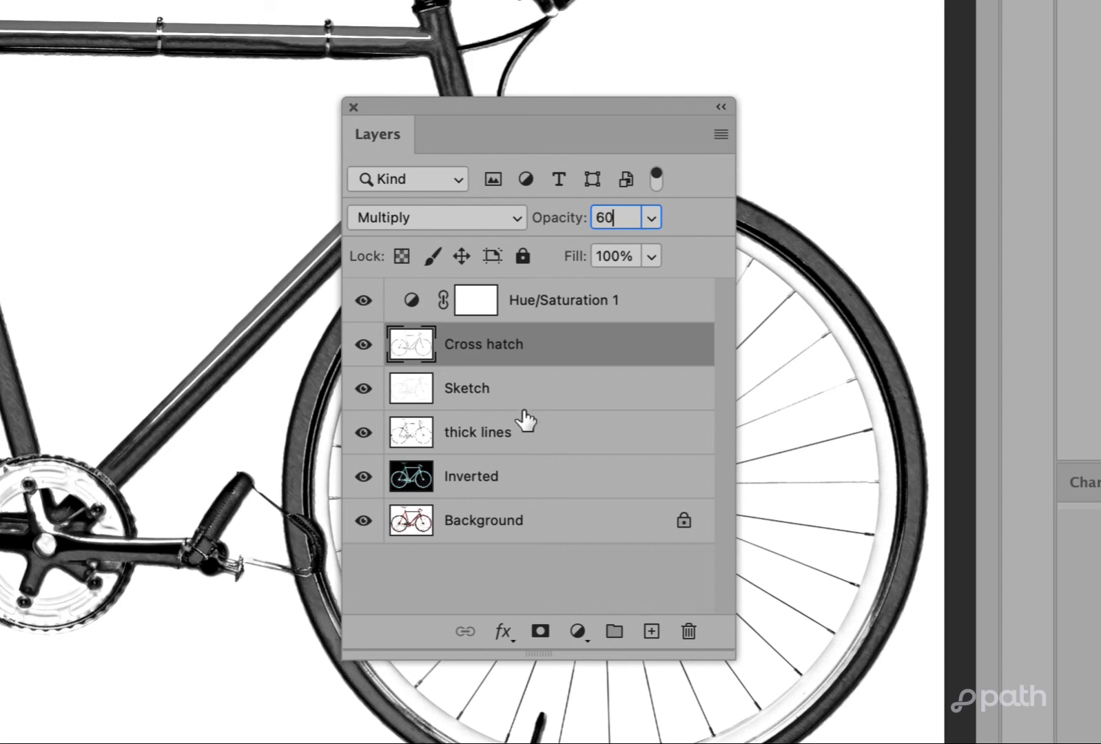
click(527, 388)
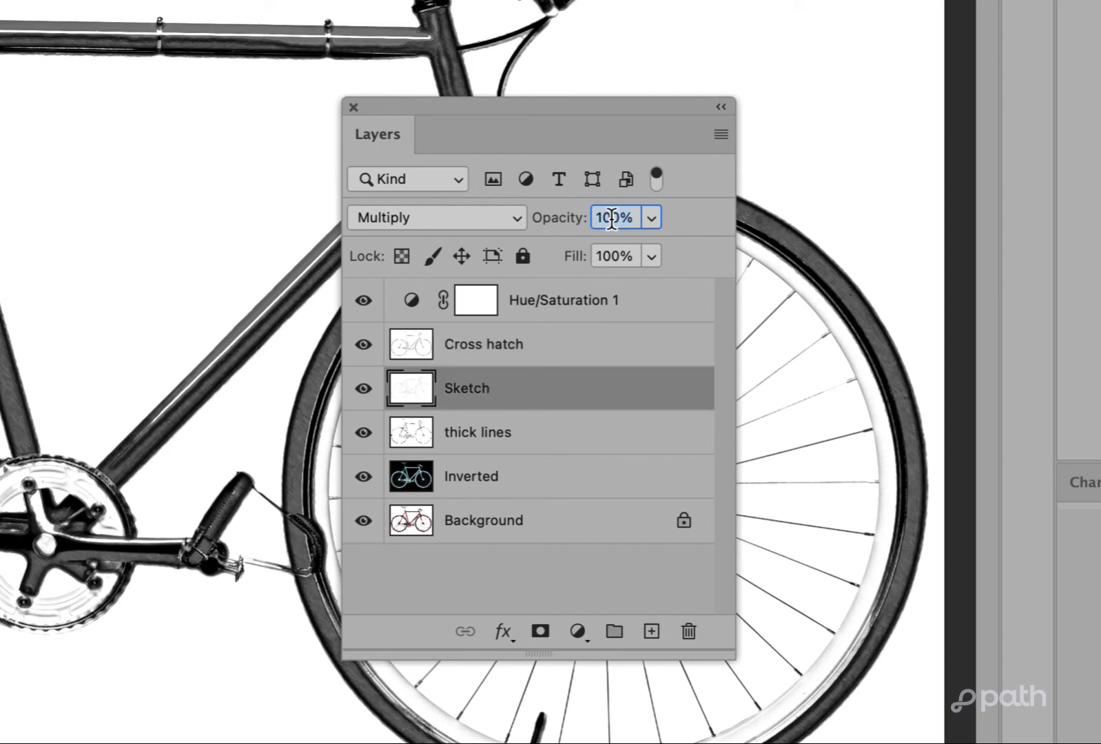
drag(608, 217, 546, 191)
text(7)
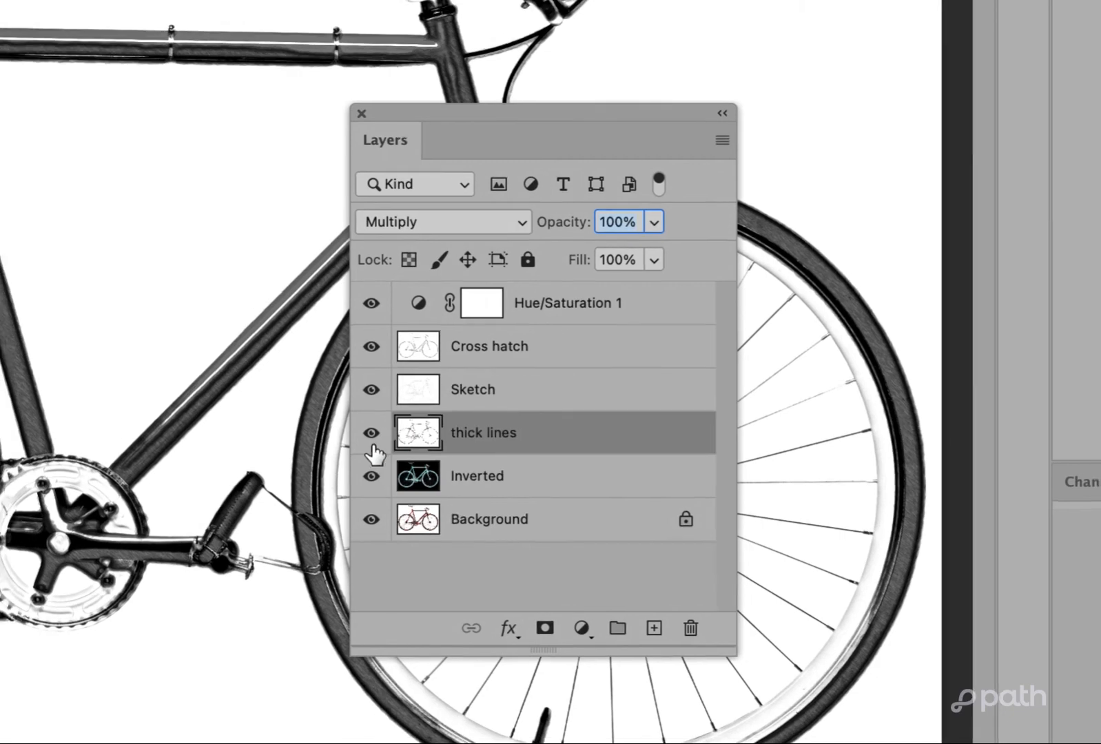
Hide the thick lines layer and select the Inverted layer.
click(364, 434)
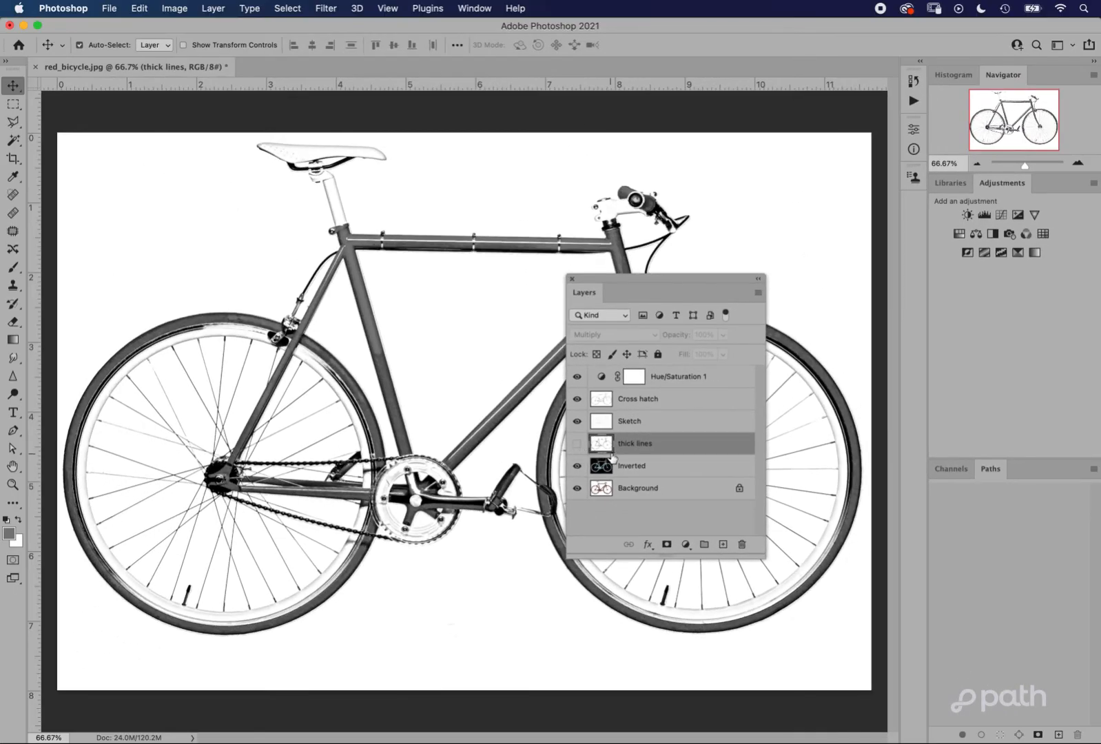
click(648, 471)
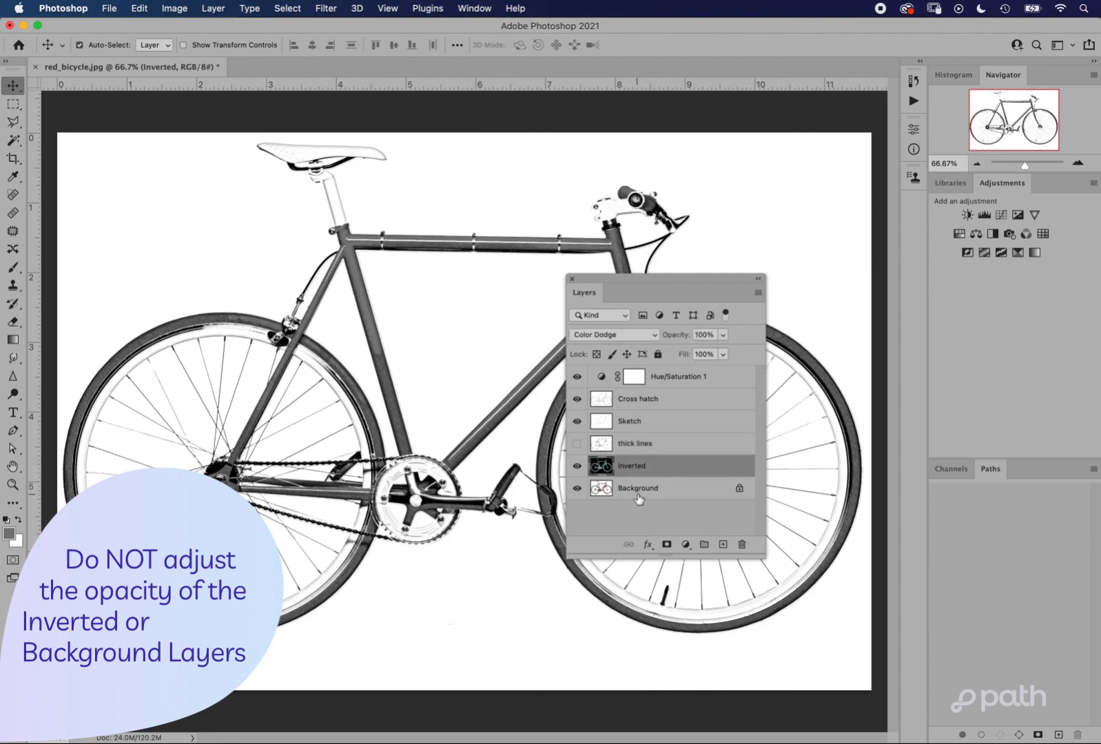
Convert the locked Background into a regular layer, keeping the default name Layer 0, Normal mode and 100% opacity.
click(637, 490)
click(638, 475)
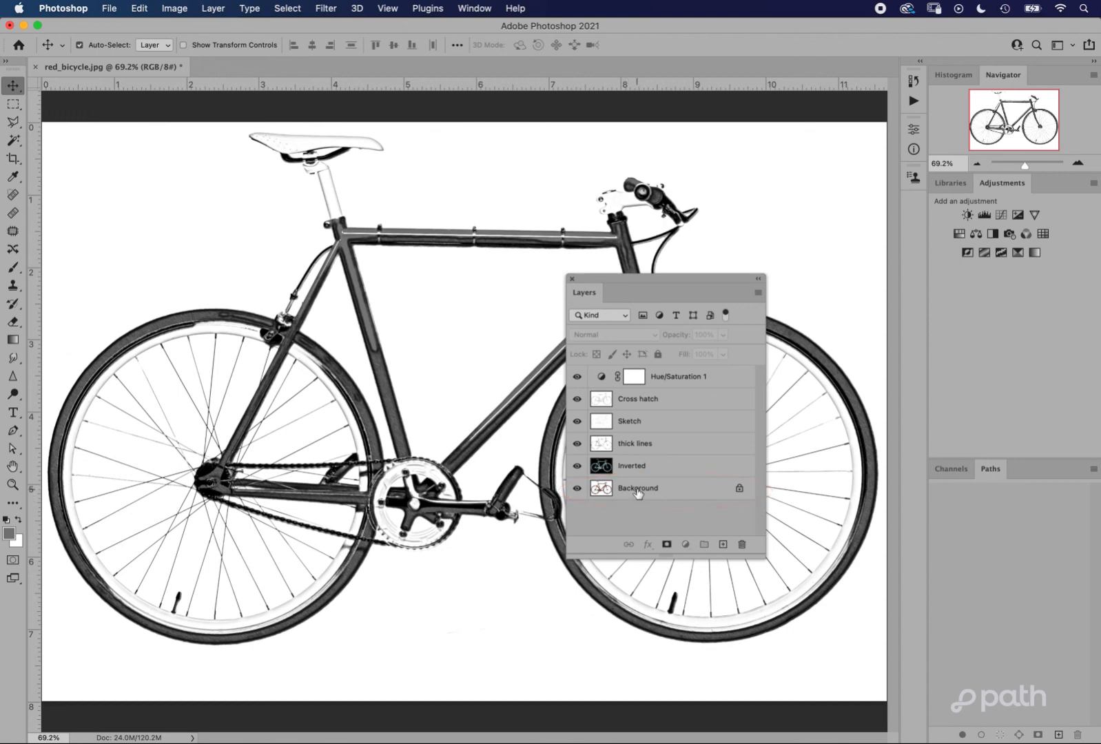
double_click(637, 491)
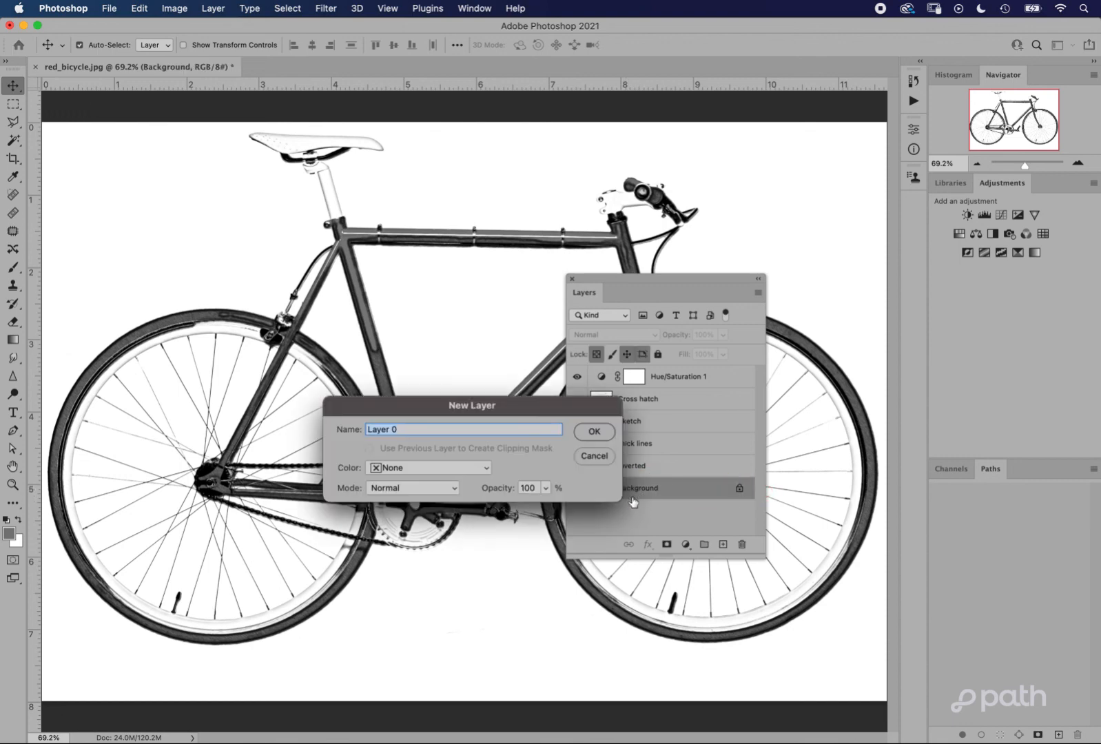
click(594, 432)
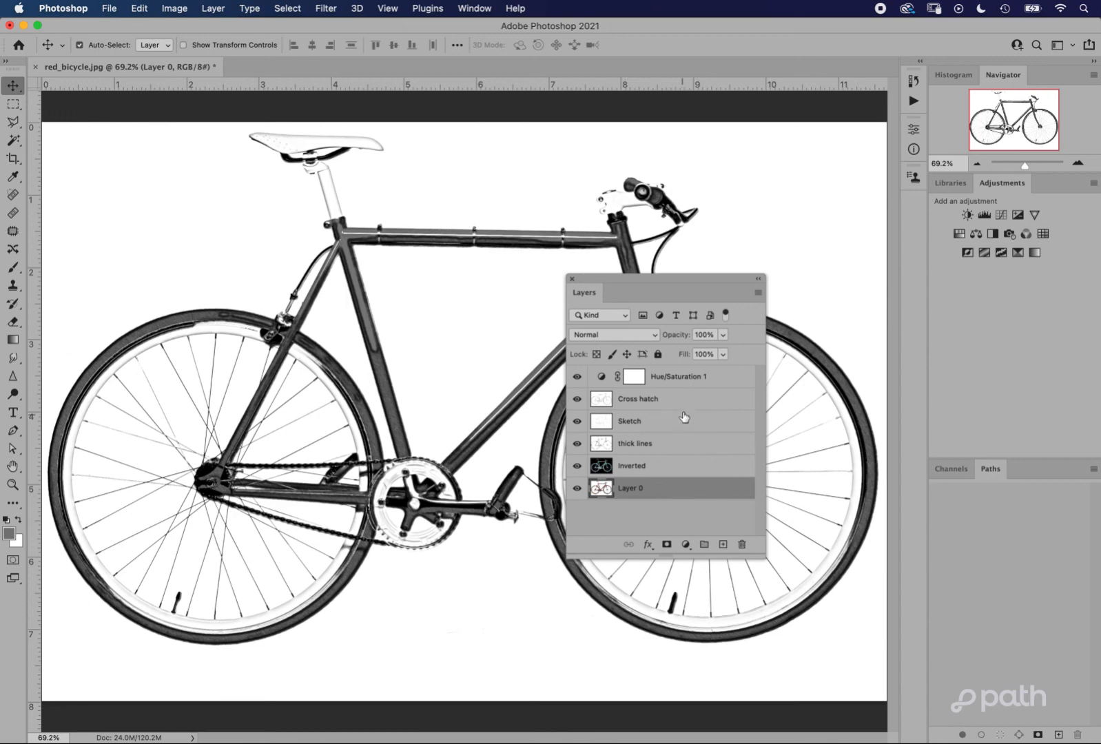
Stamp all layers from Layer 0 to Hue/Saturation 1 into a new merged layer and rename it "stamped layer".
shift+click(709, 379)
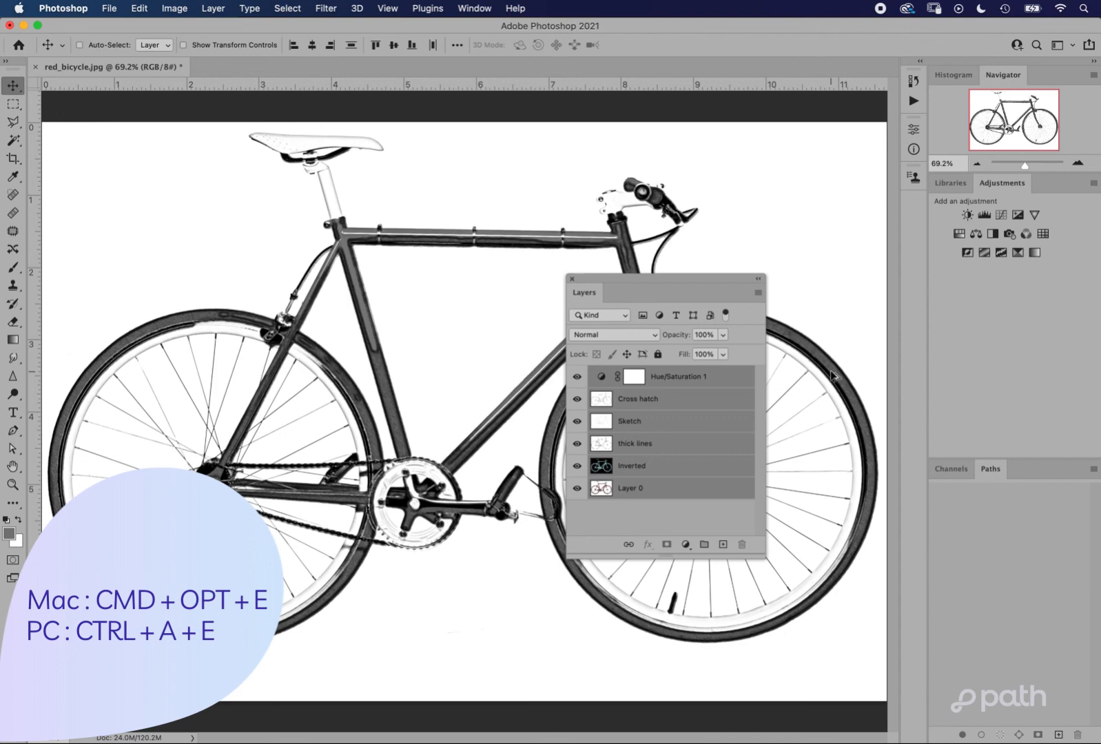
key(super+alt+e)
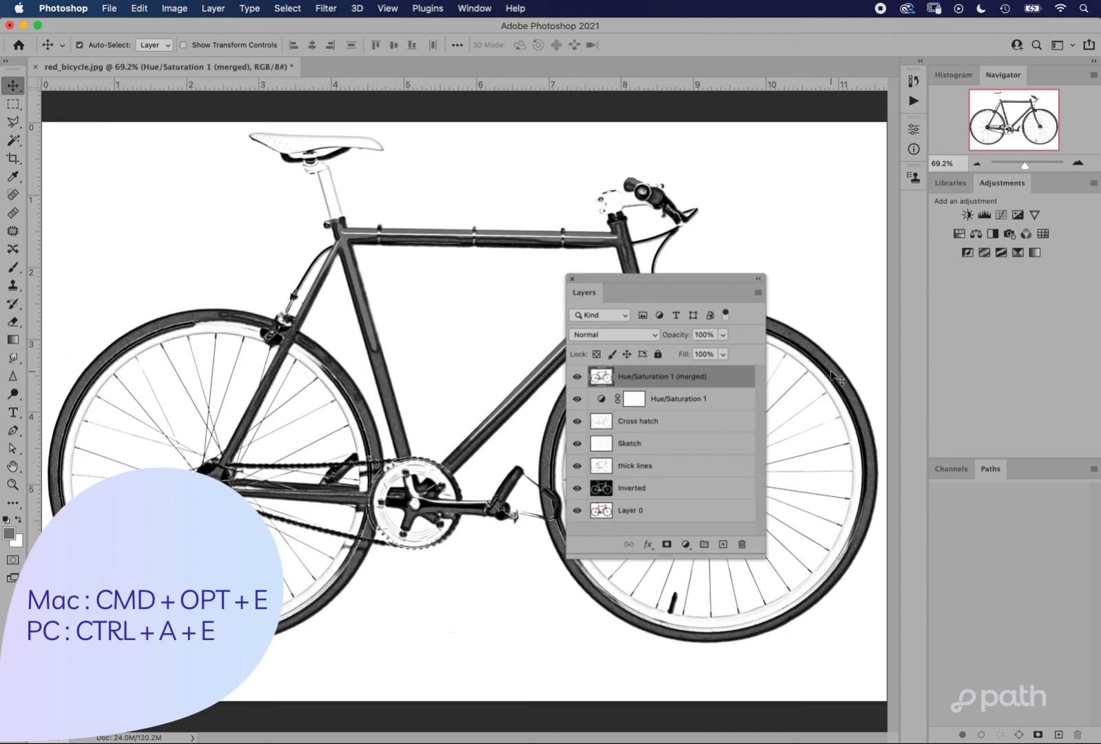
double_click(665, 377)
text(stamped layer)
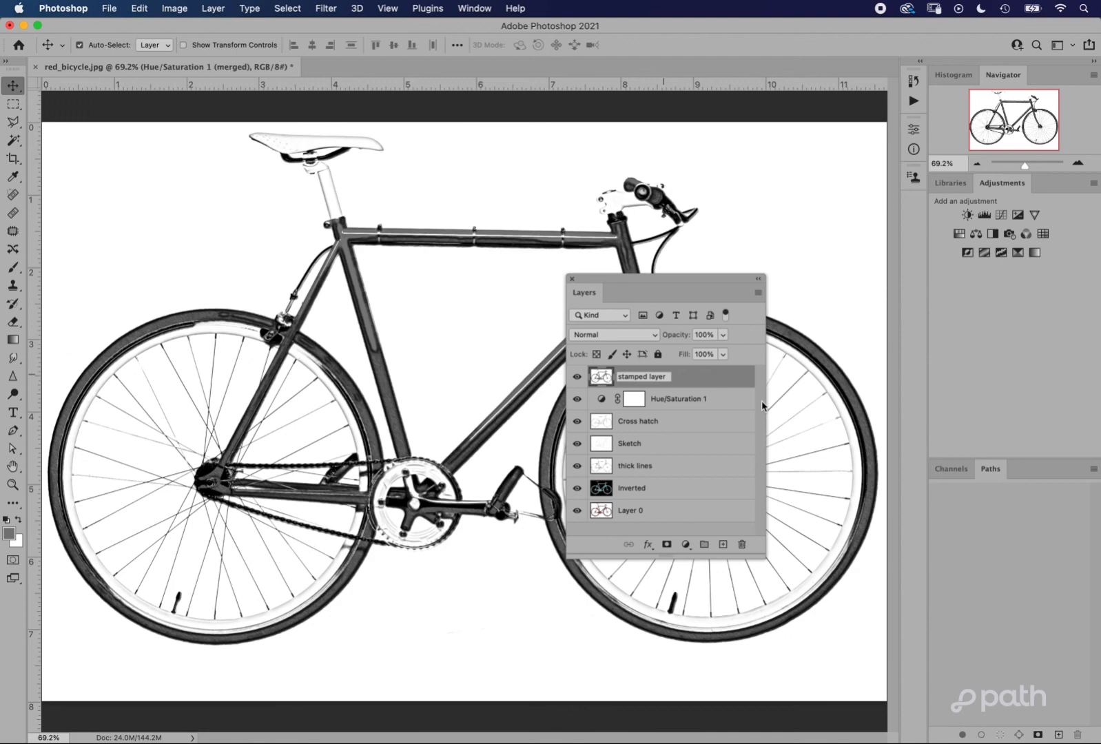
key(Return)
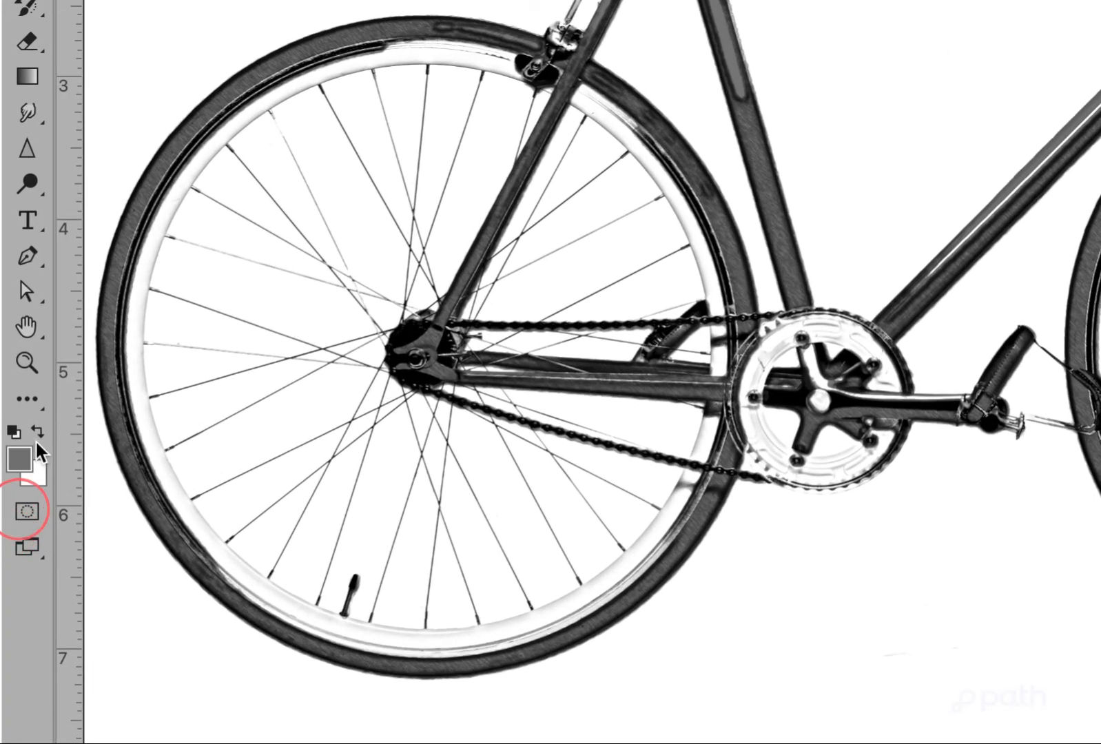
Swap the foreground colour to white and touch up the edge of the bicycle's seat tube with the Brush tool on the stamped layer.
click(35, 432)
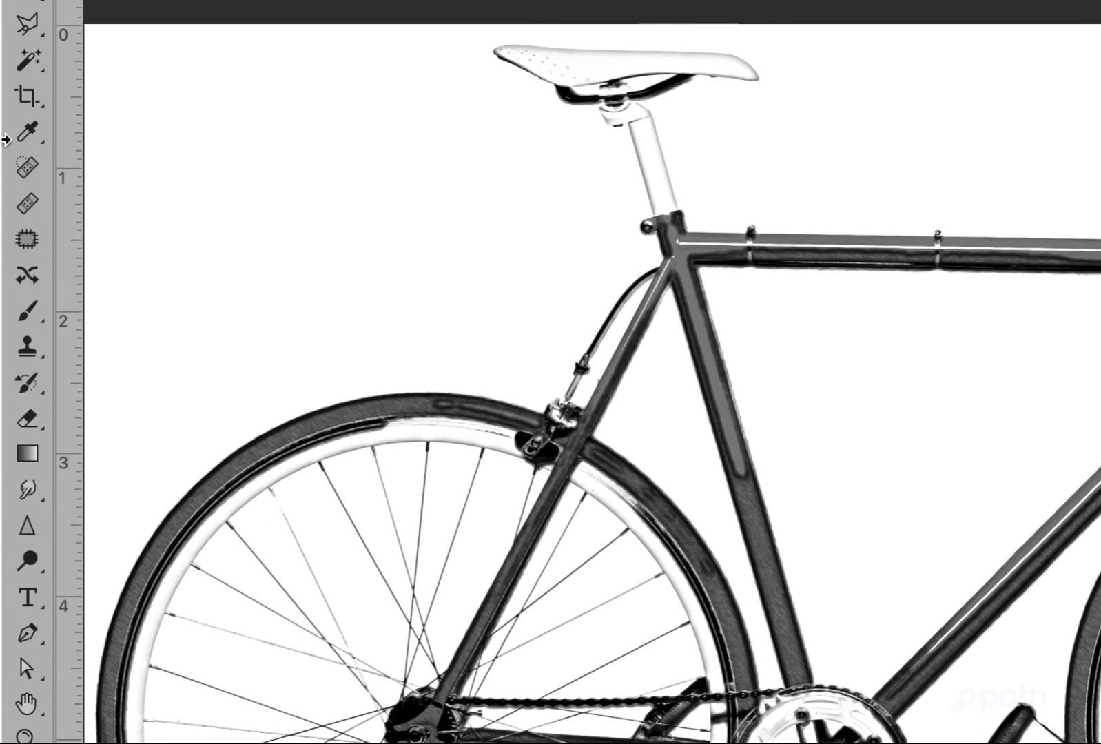
click(28, 318)
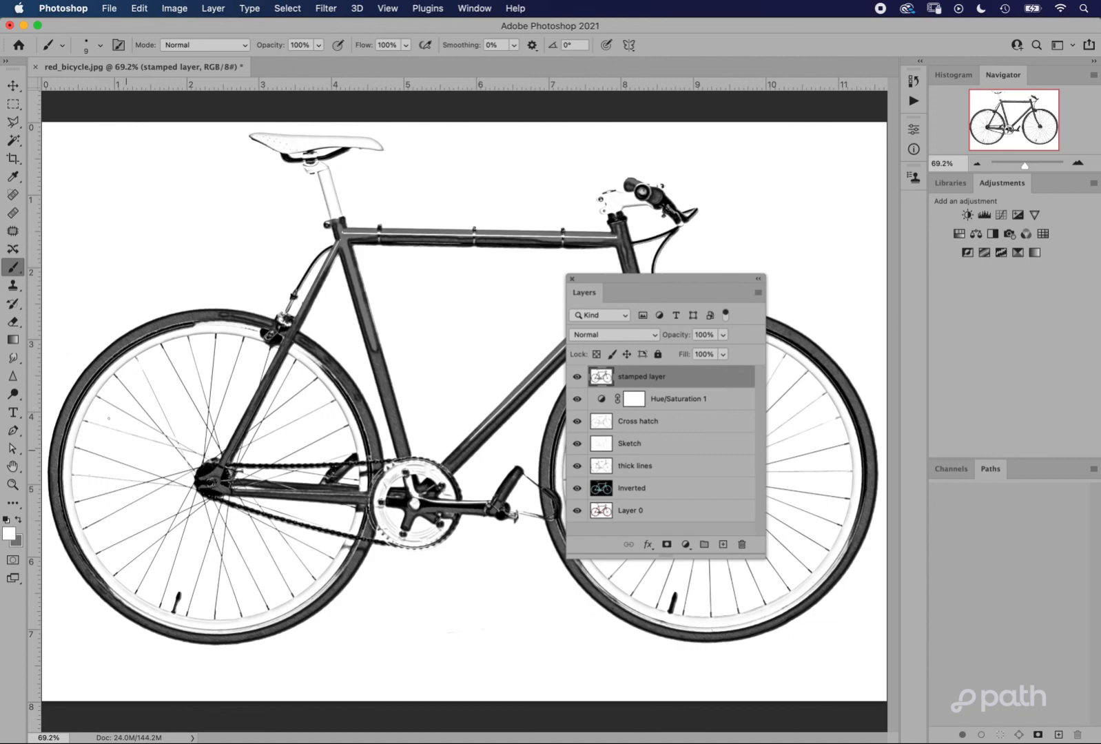
click(12, 485)
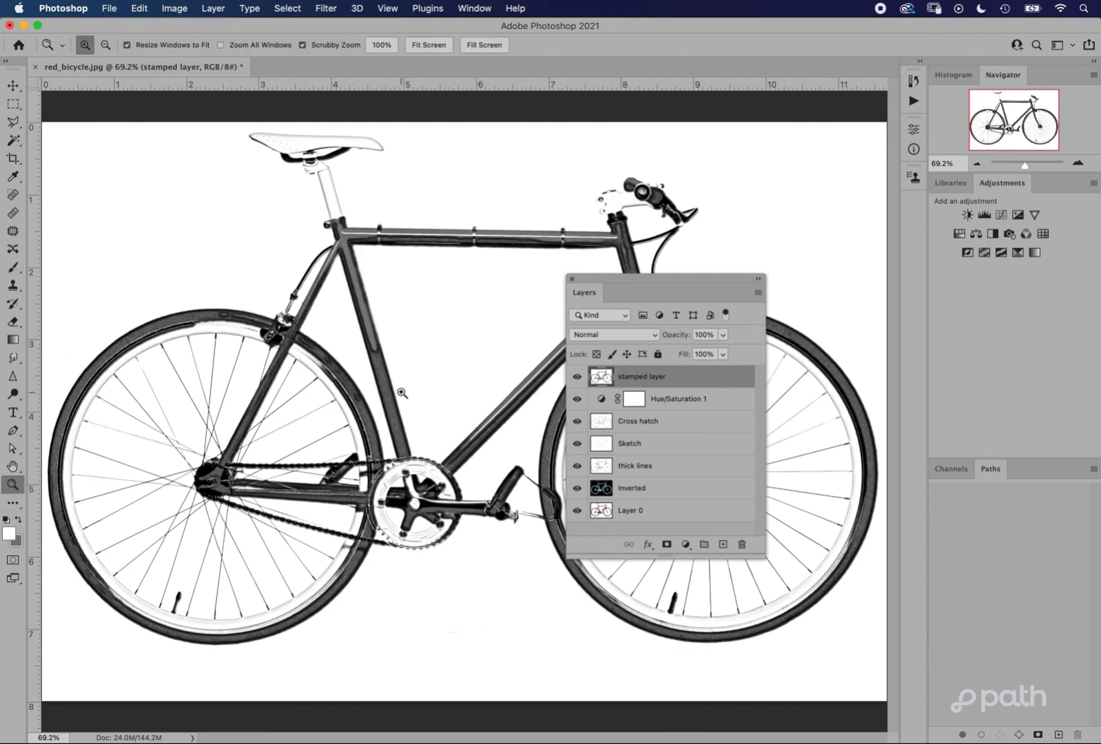
drag(401, 393, 398, 619)
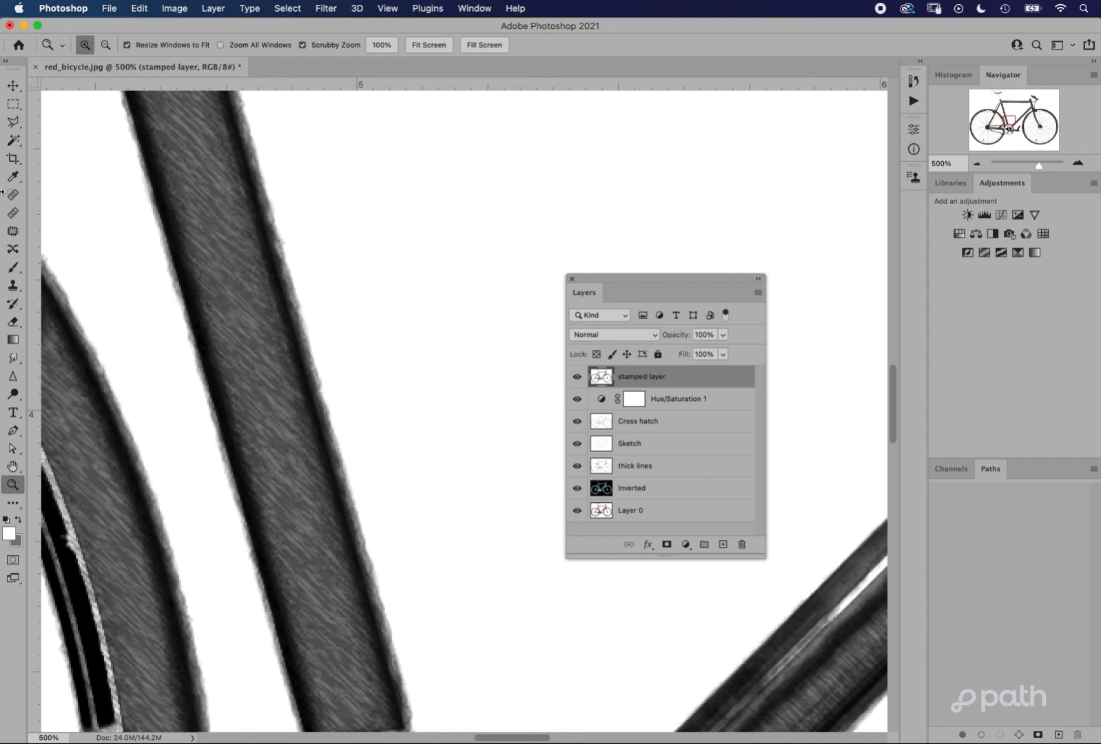
click(12, 268)
drag(403, 611, 365, 506)
mouse_move(318, 366)
mouse_down()
mouse_move(345, 418)
mouse_move(400, 387)
mouse_up()
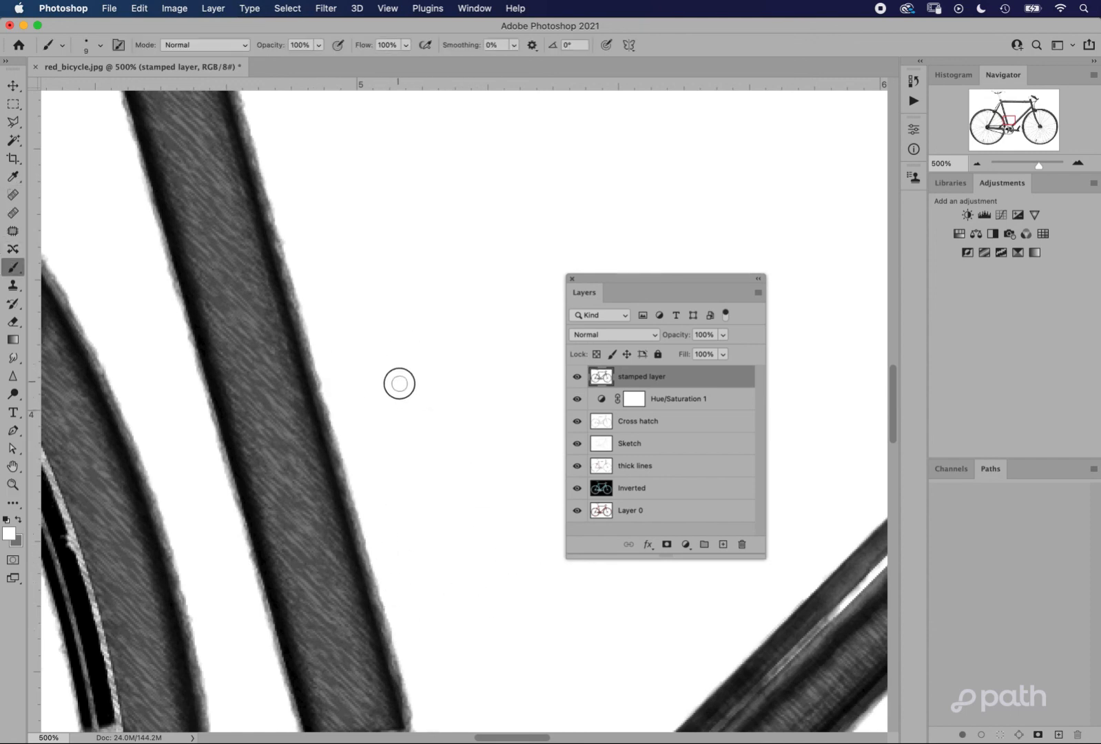
key(super+0)
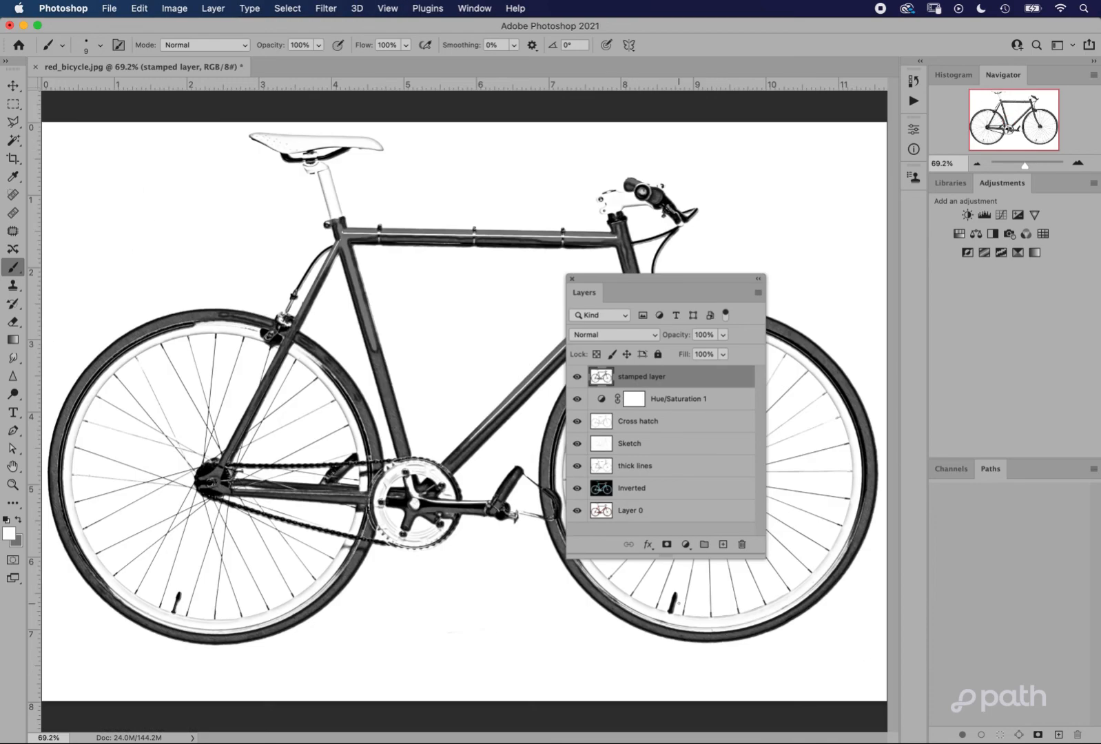